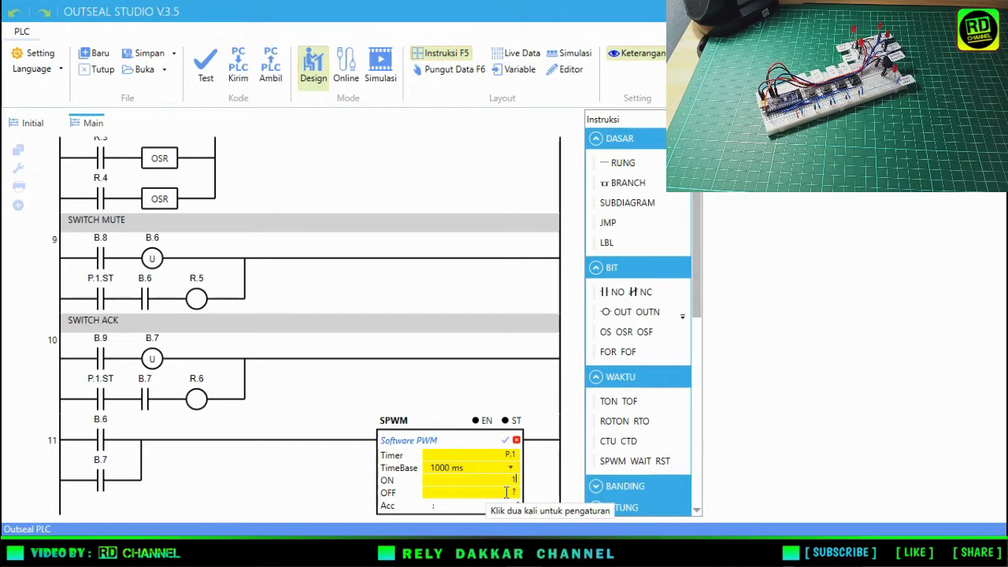
Step: Set the SPWM block's OFF value to 1 and label its rung with the comment FLIP FLOP
click(507, 492)
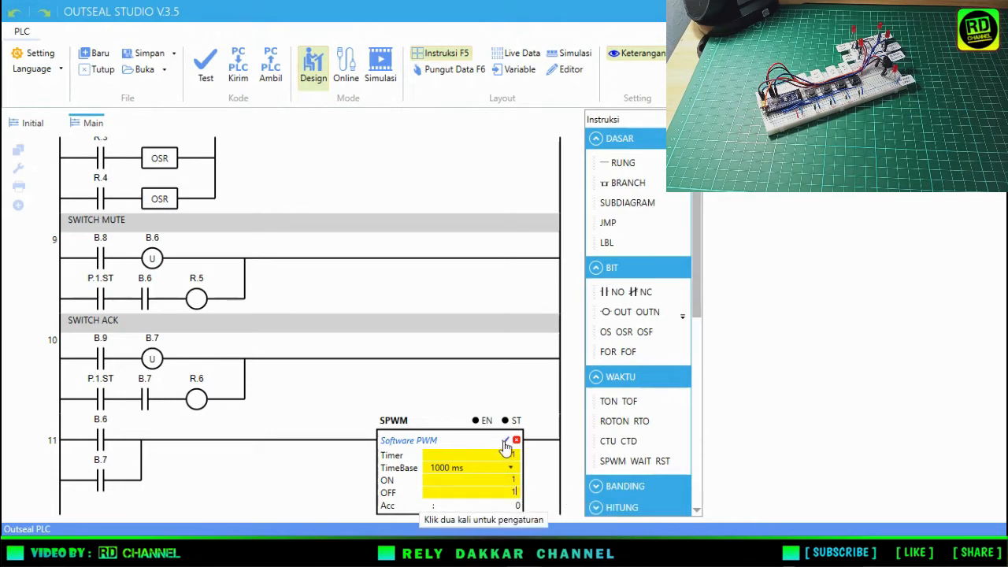
click(506, 445)
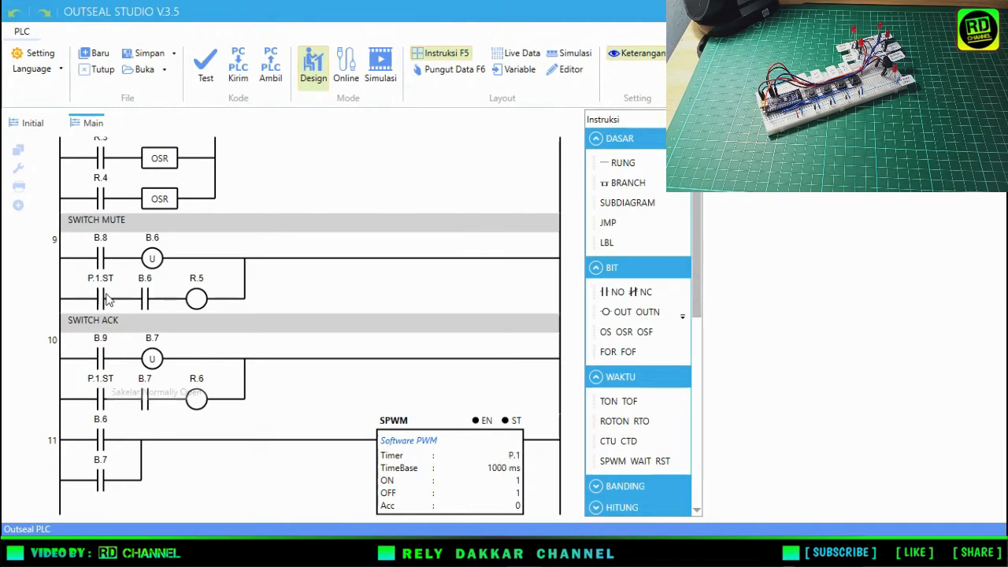
double_click(31, 447)
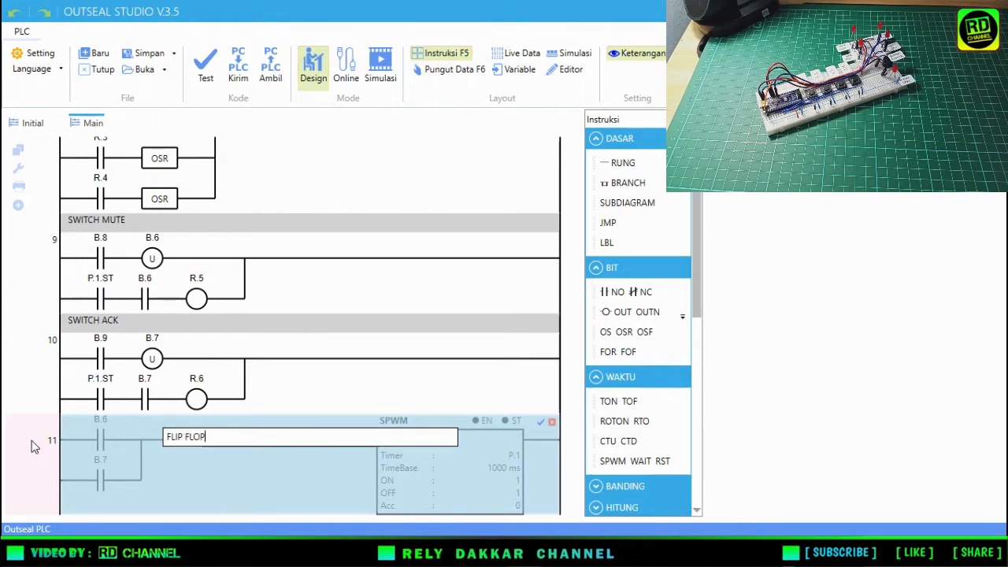
key(Return)
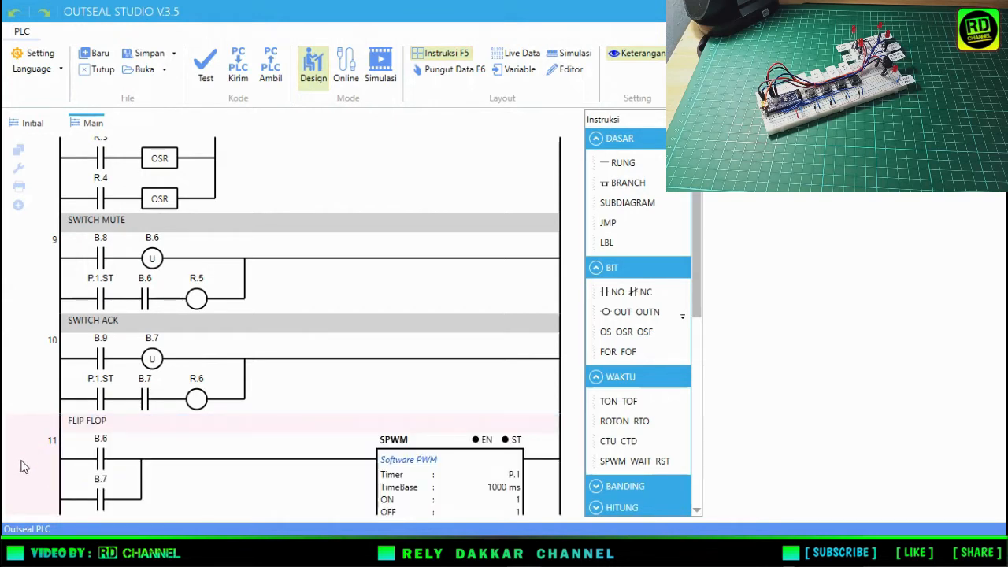
Step: Review the ladder rungs, and replace the instruction palette with the simulation controls
scroll(24, 456, up, 10)
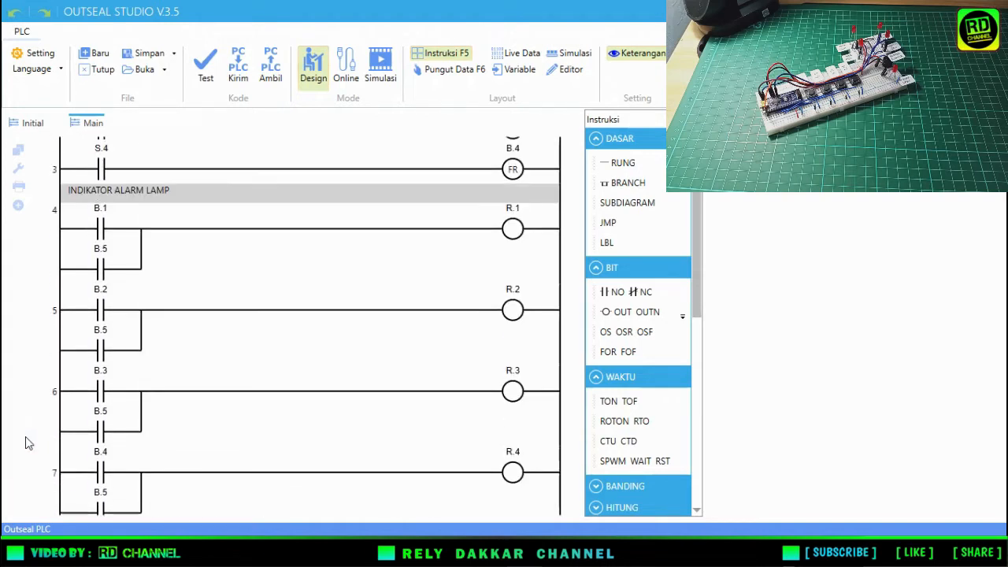
scroll(27, 439, up, 3)
scroll(29, 418, down, 12)
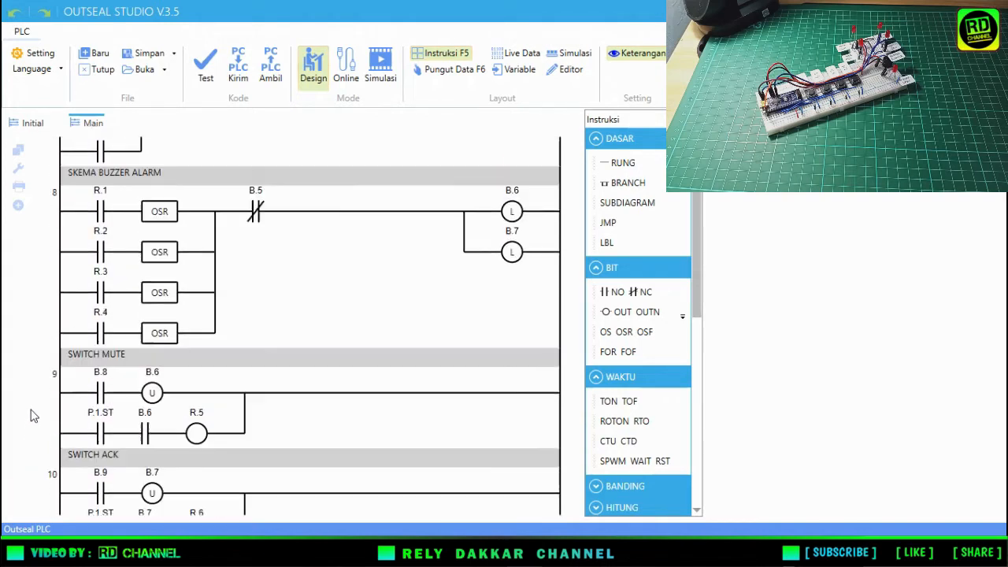
scroll(222, 404, up, 5)
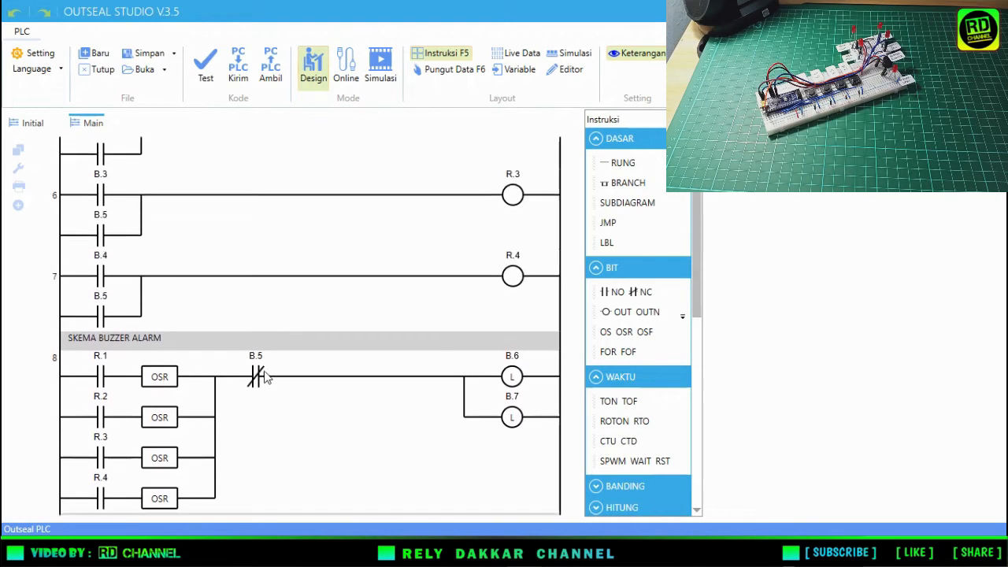
click(694, 119)
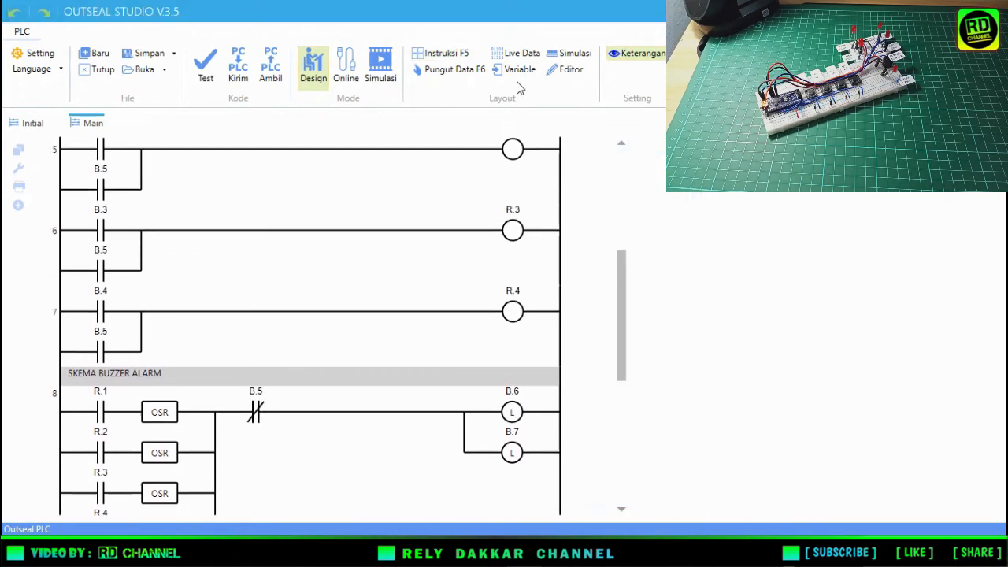
click(563, 57)
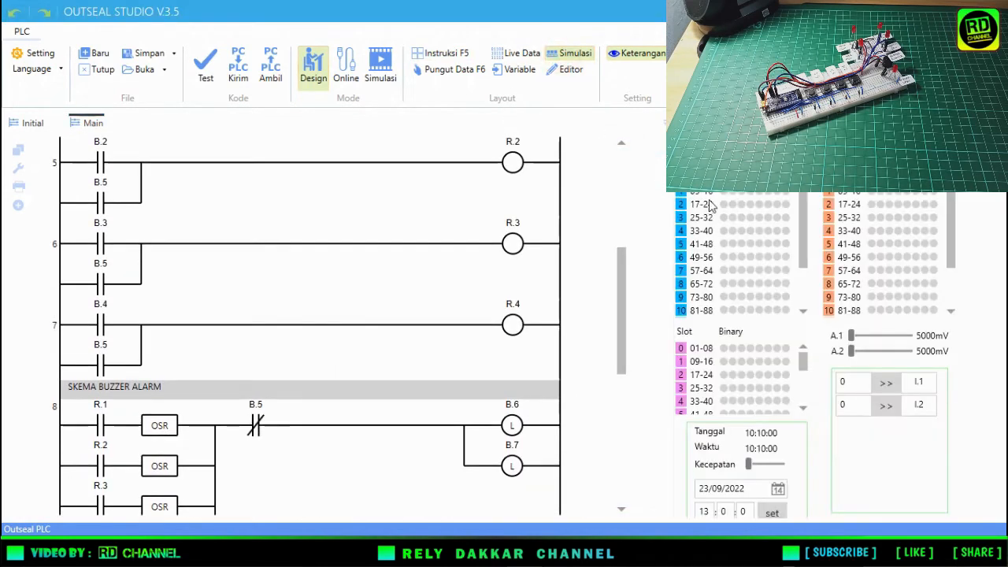
scroll(518, 297, up, 5)
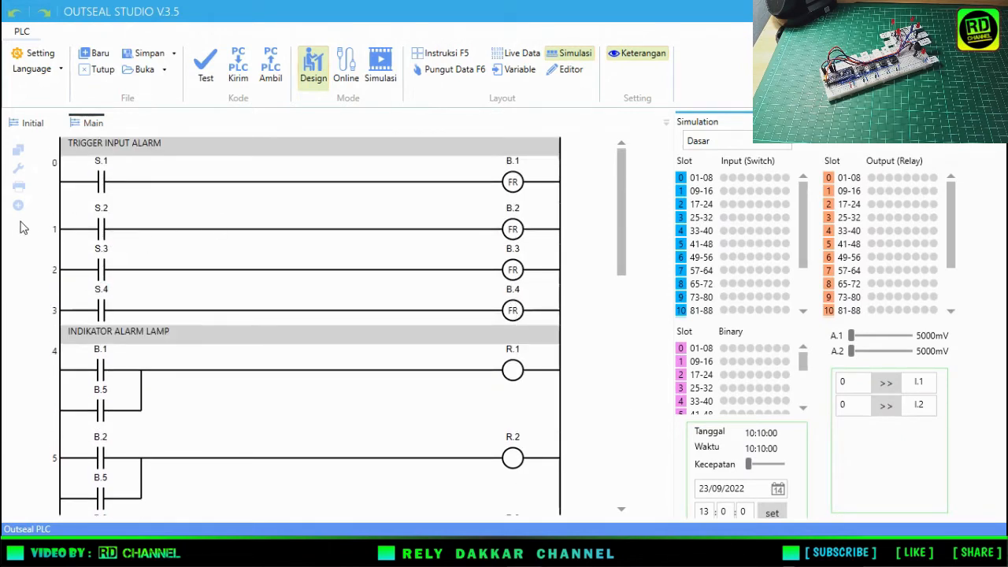
Step: Enable zoom for the ladder diagram and shrink it so more rungs fit in view
click(16, 179)
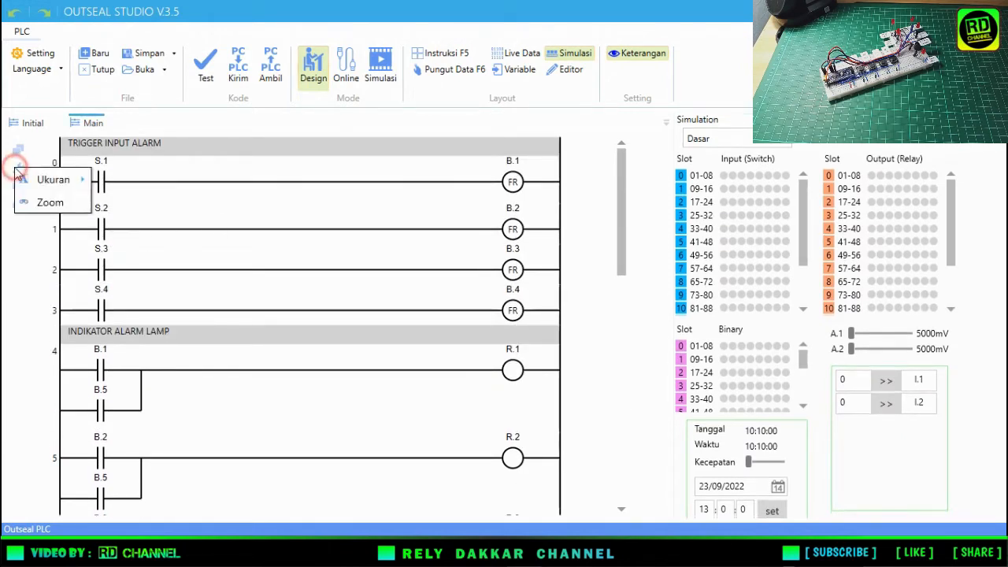
click(43, 203)
scroll(218, 261, down, 2)
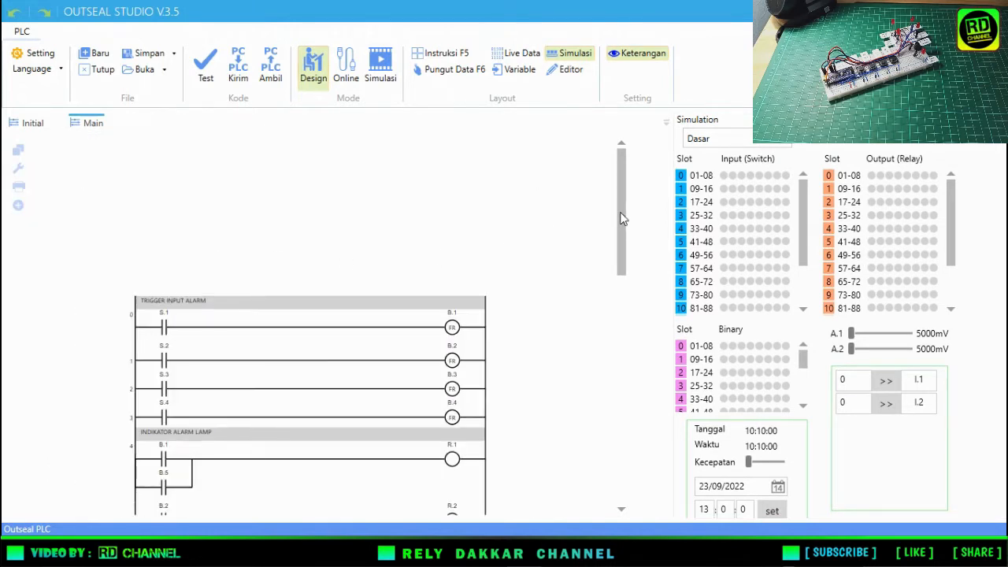
drag(619, 224, 612, 275)
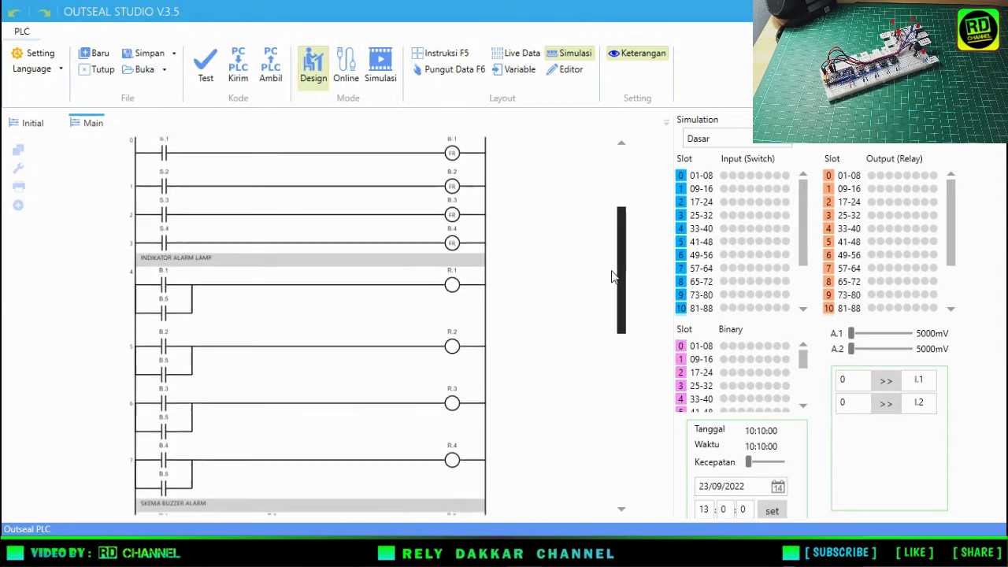
scroll(445, 270, down, 1)
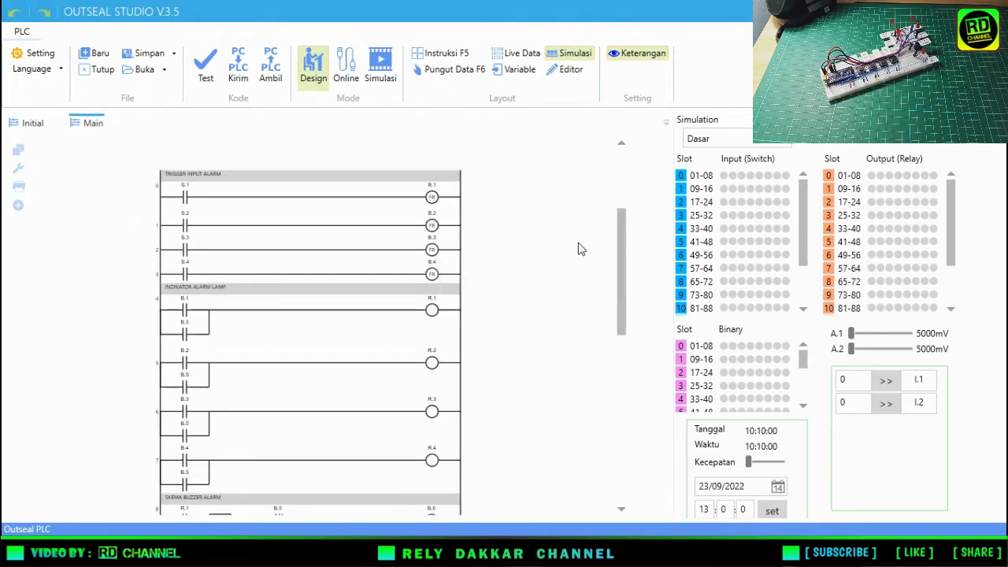
mouse_move(620, 242)
mouse_down()
mouse_move(599, 387)
mouse_move(603, 207)
mouse_move(610, 247)
mouse_up()
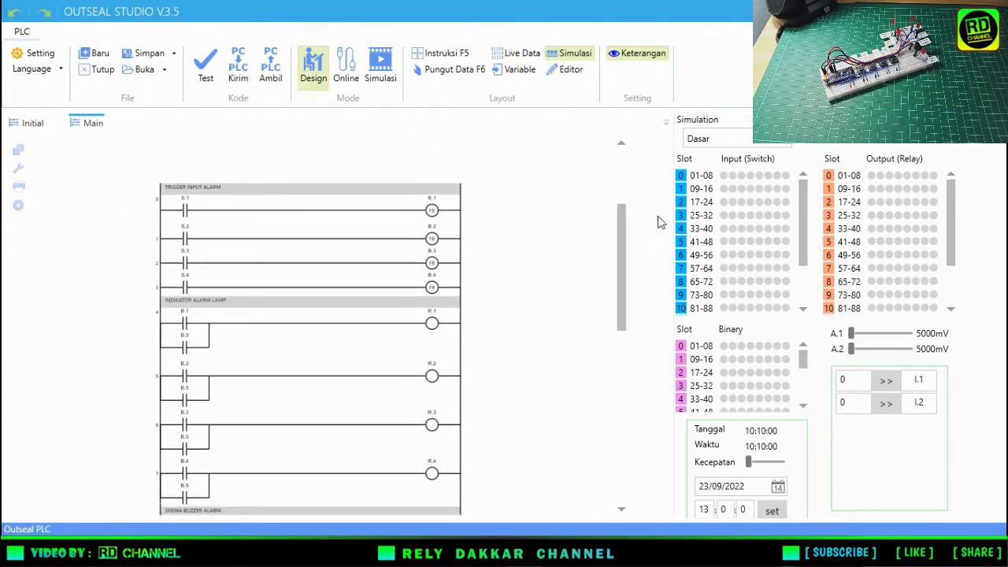
Step: Start simulation mode and switch on input S.1
click(724, 178)
click(725, 179)
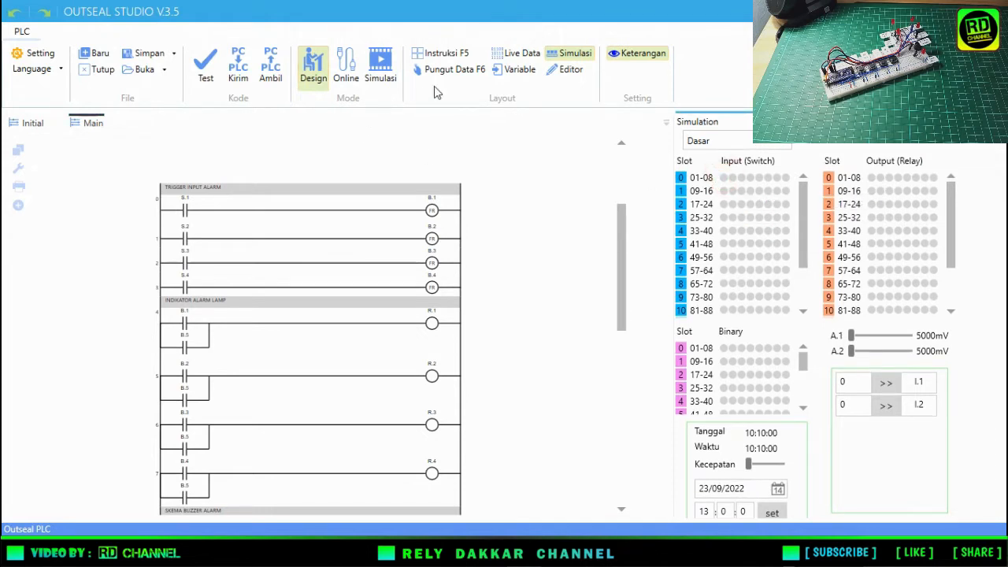
click(383, 70)
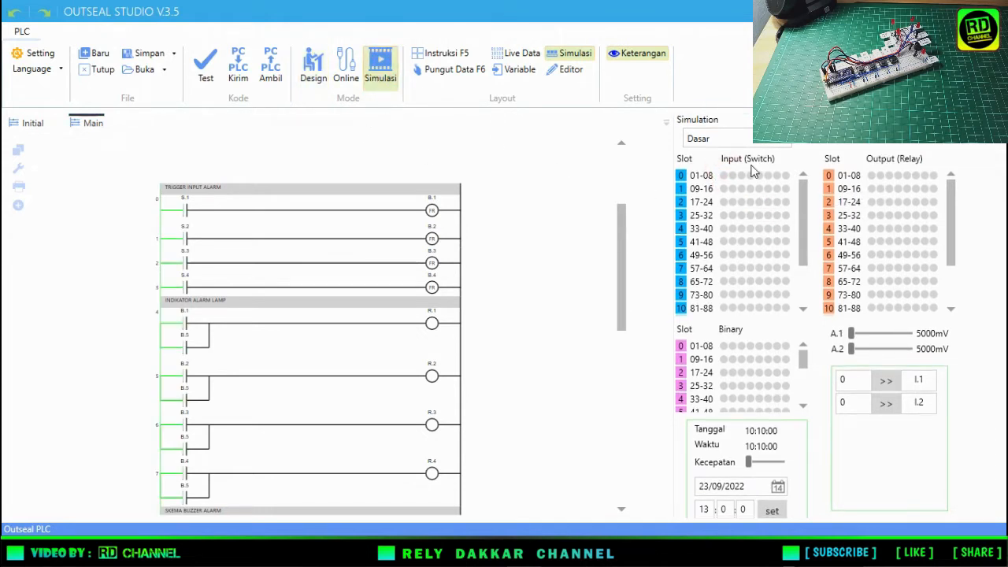
click(724, 179)
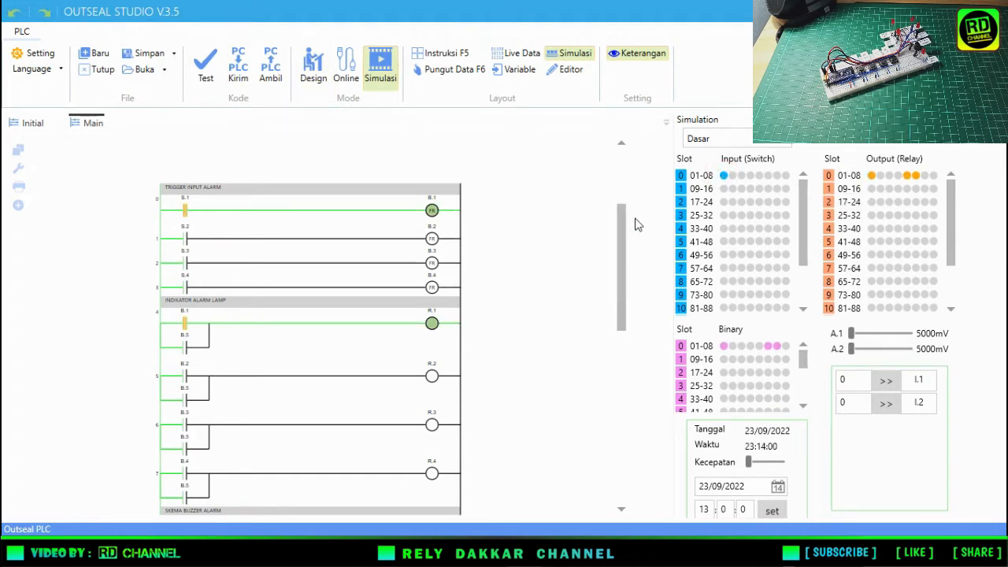
Step: Examine how the buzzer alarm, SWITCH MUTE, SWITCH ACK and FLIP FLOP rungs respond to input S.1 in the simulation
scroll(628, 228, down, 2)
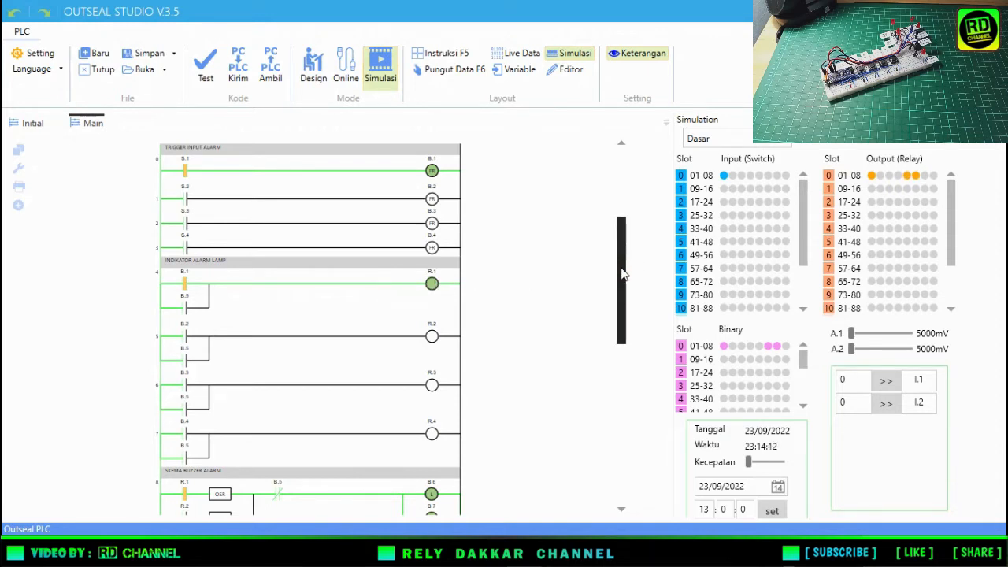
drag(621, 273, 622, 323)
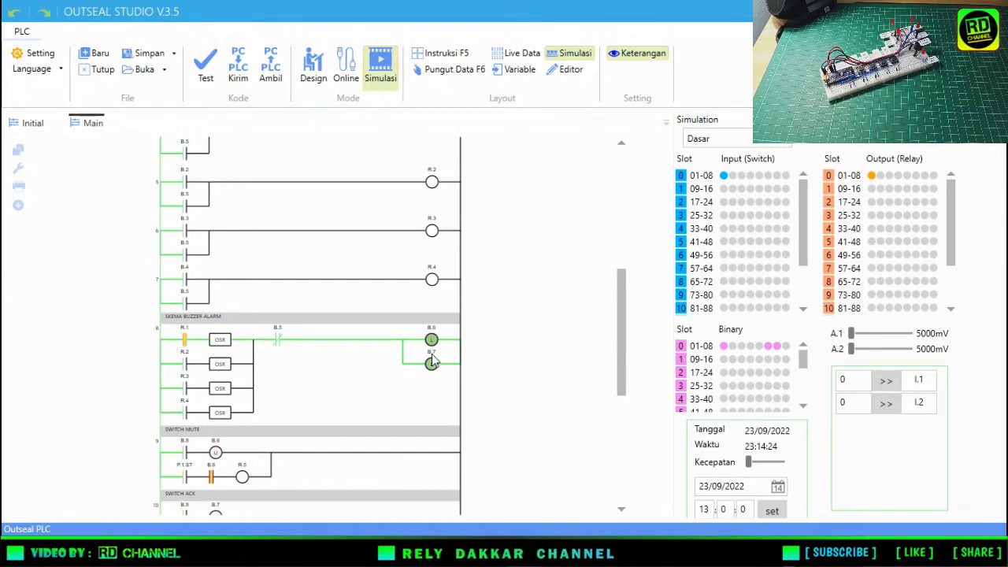
click(623, 323)
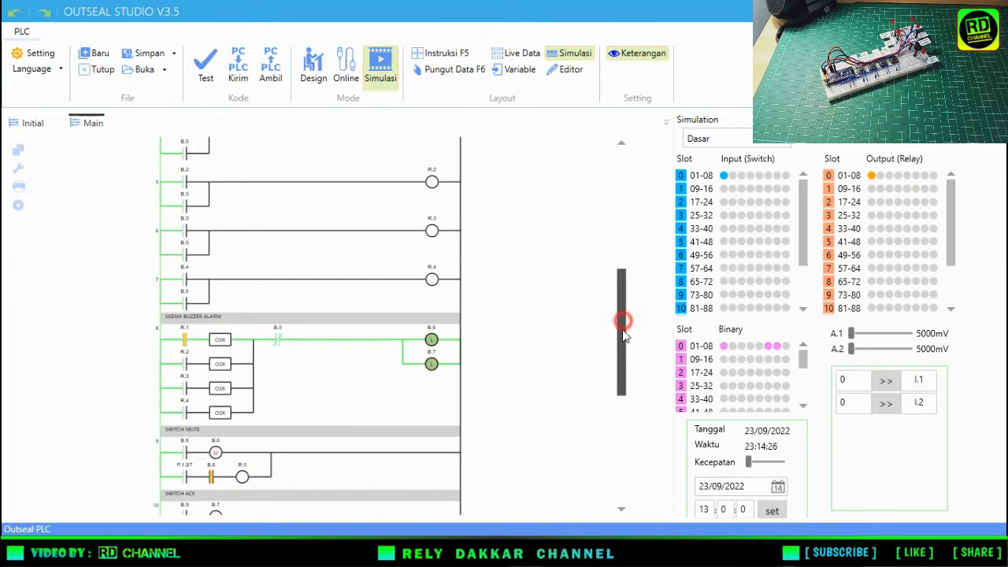
drag(622, 335, 620, 405)
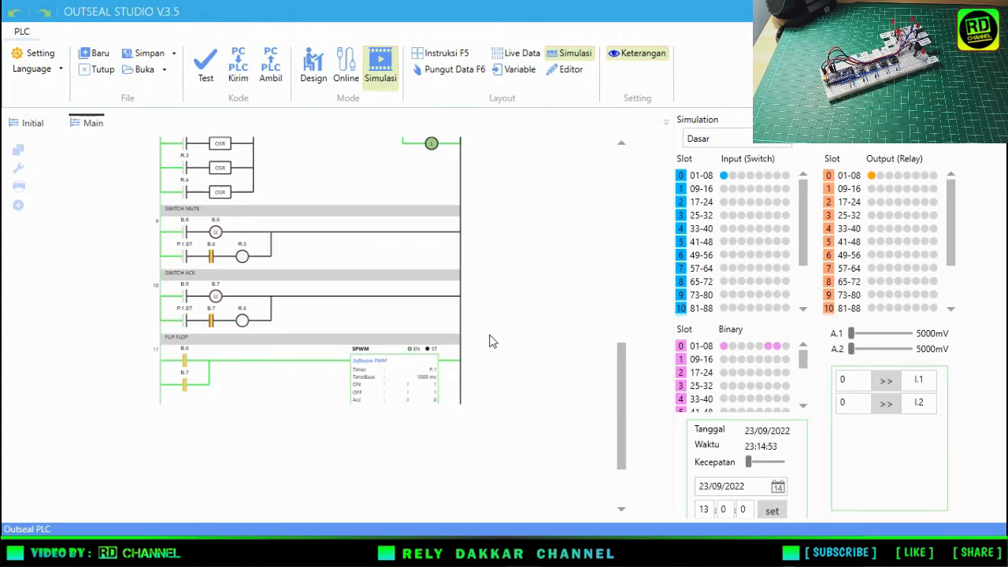
click(621, 358)
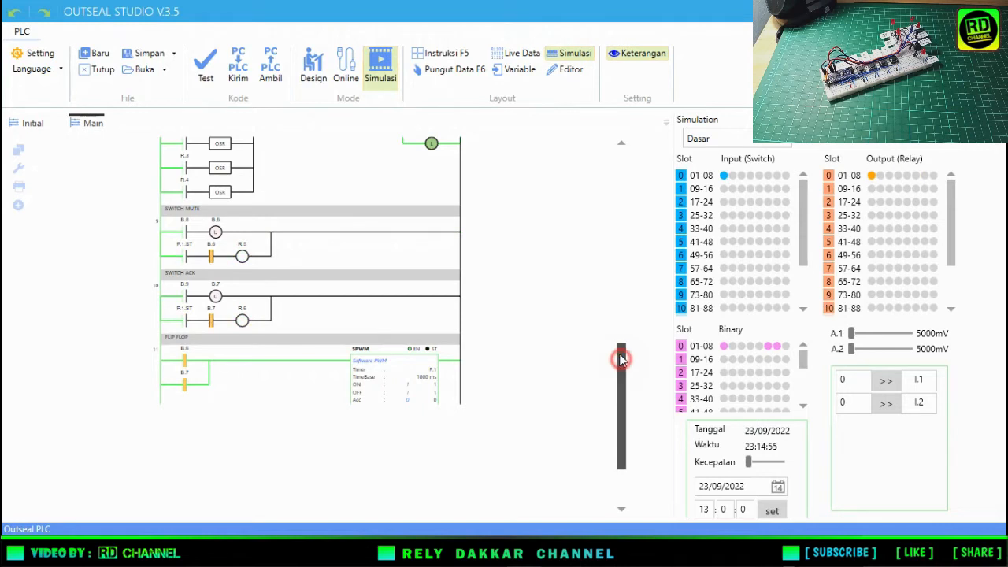
drag(620, 358, 626, 325)
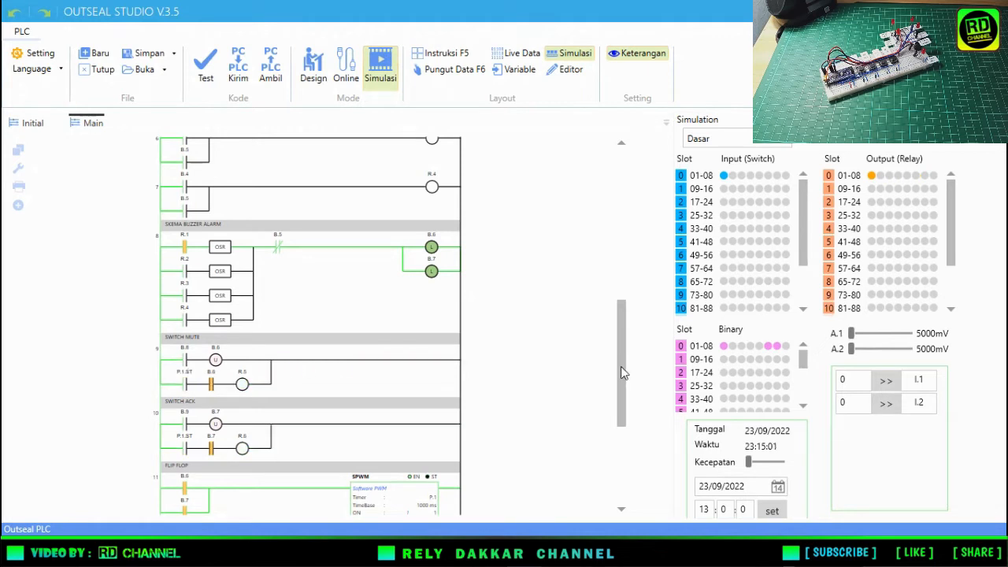
Step: Toggle binaries B.8 and B.6 in the simulation to test the mute switch
click(785, 347)
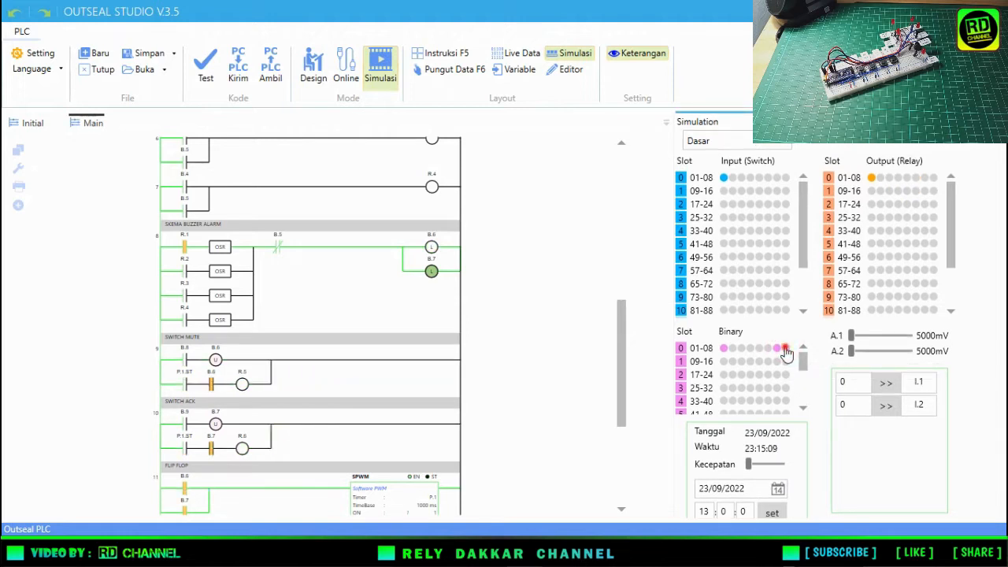
click(768, 347)
click(785, 348)
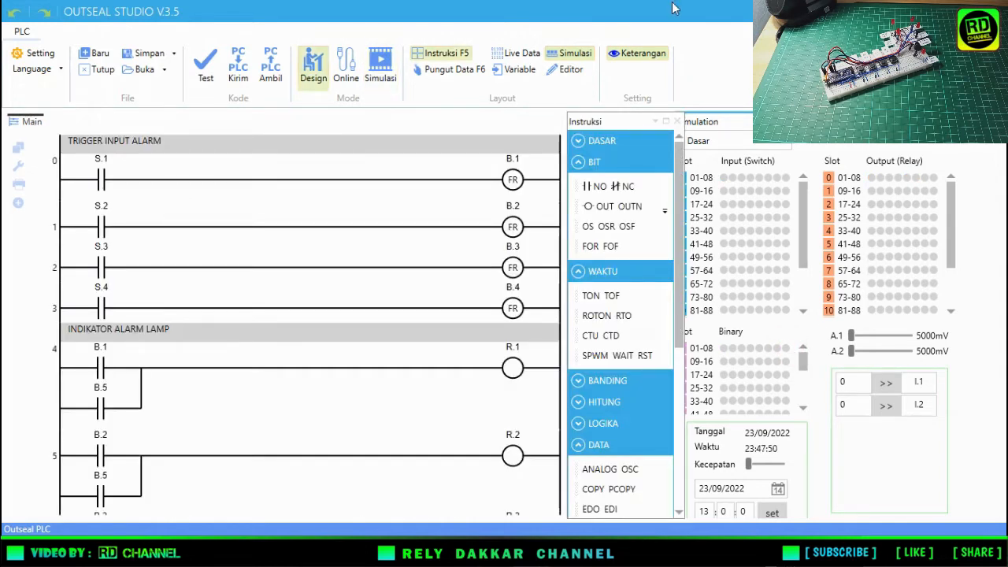
Step: Close the floating instruction palette and start simulation mode for the ladder program
drag(636, 122, 631, 130)
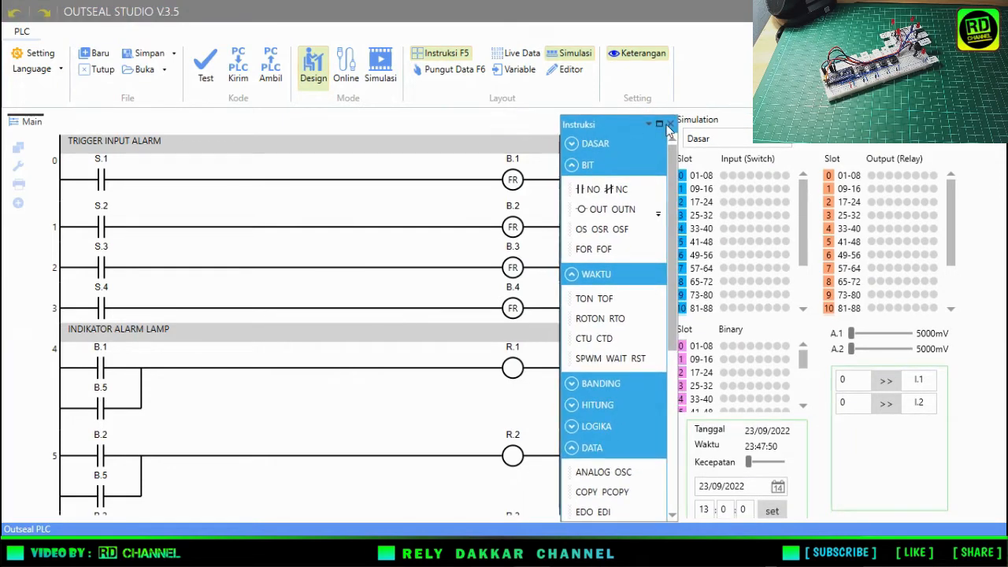
click(670, 124)
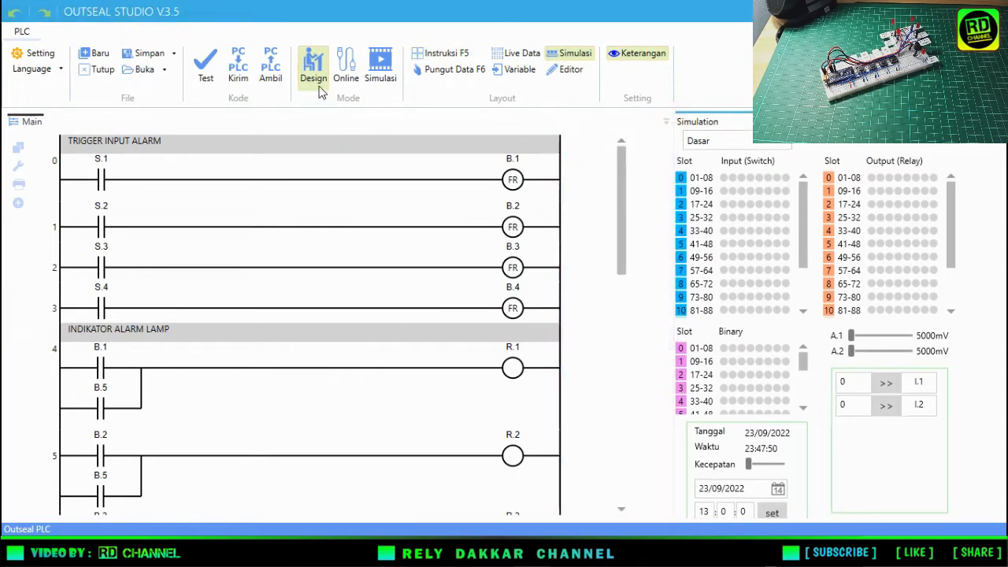
click(384, 73)
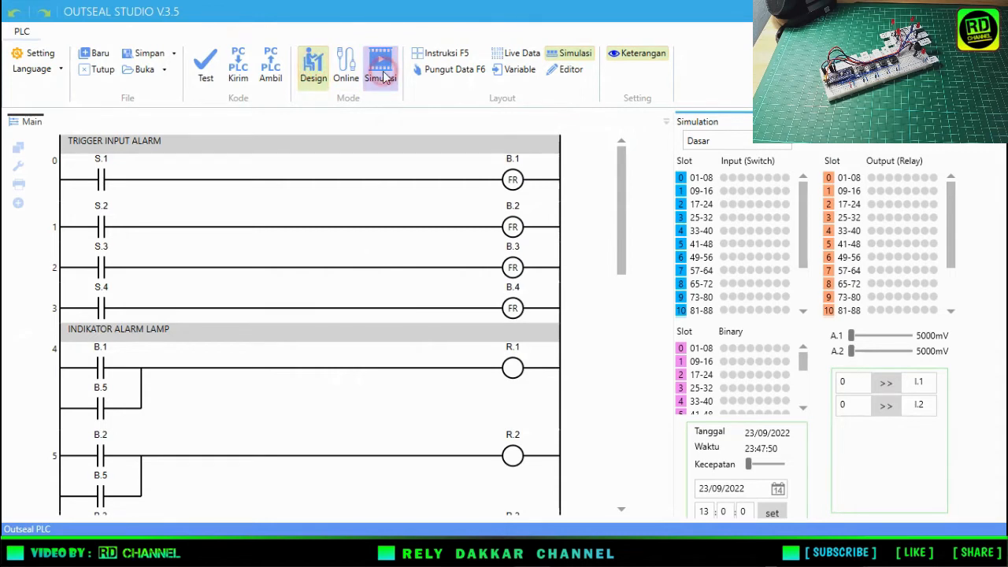
Step: Switch input S.1 on and off to trigger the alarm, and pulse binary B.8 to mute it
click(725, 177)
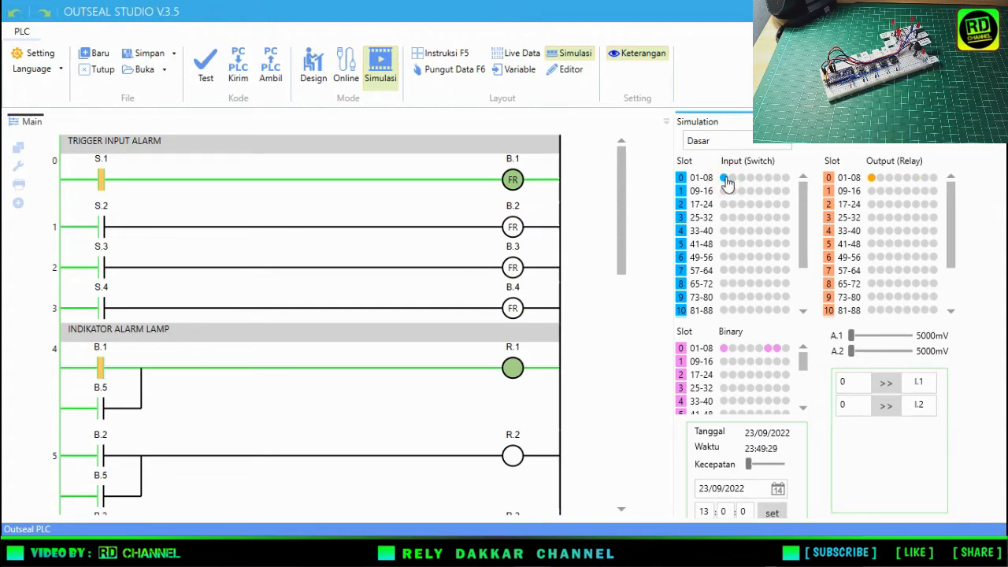
click(726, 178)
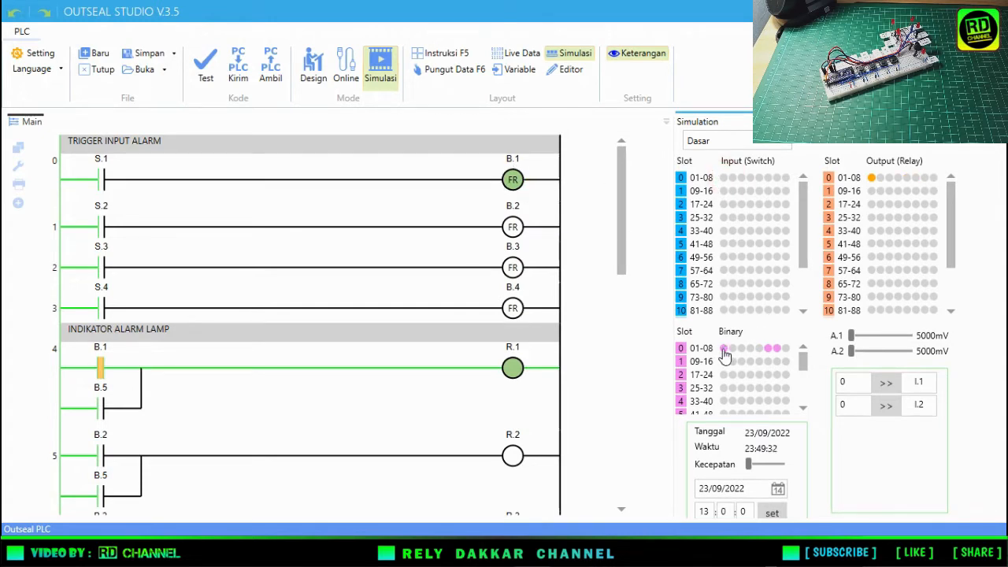
click(724, 350)
click(787, 351)
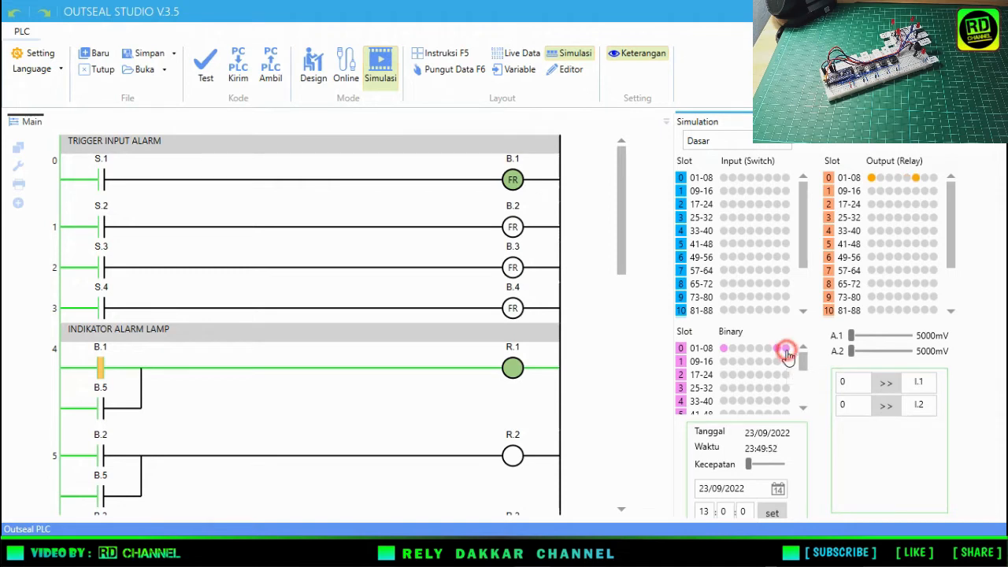
click(787, 351)
Step: Toggle binary B.5 on and off to test all alarm lamps, and clear binary B.1
click(760, 350)
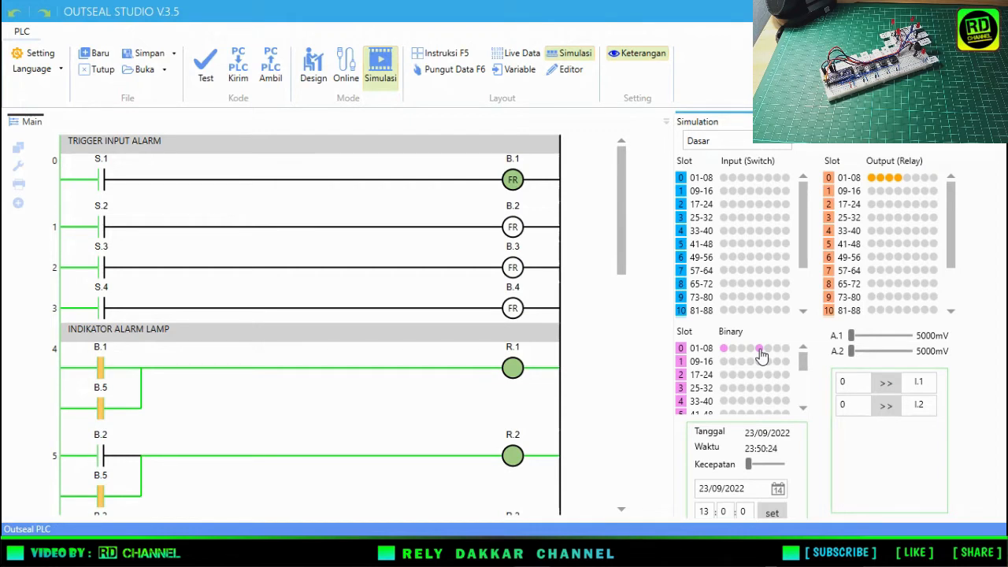
click(760, 350)
click(760, 350)
click(760, 349)
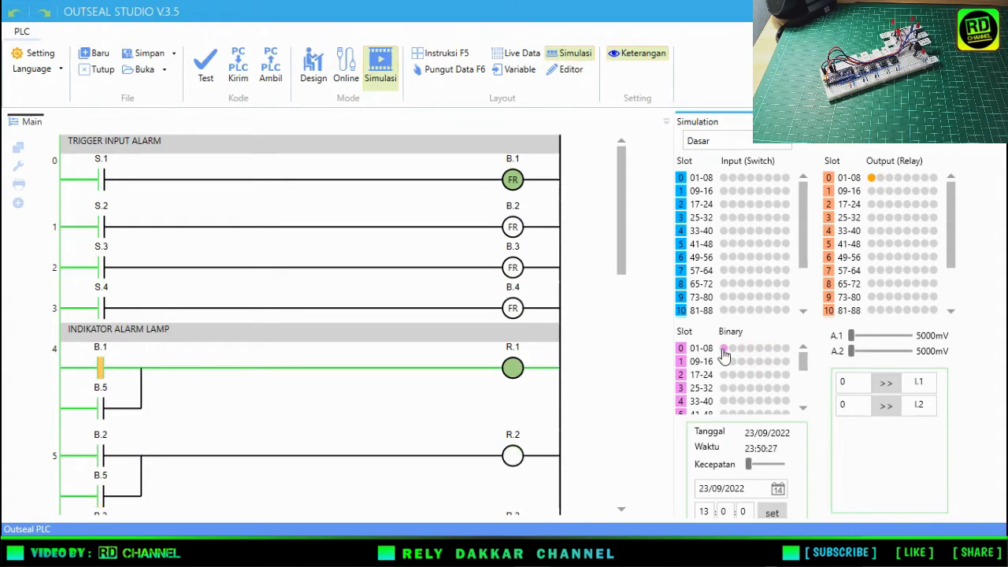
click(724, 350)
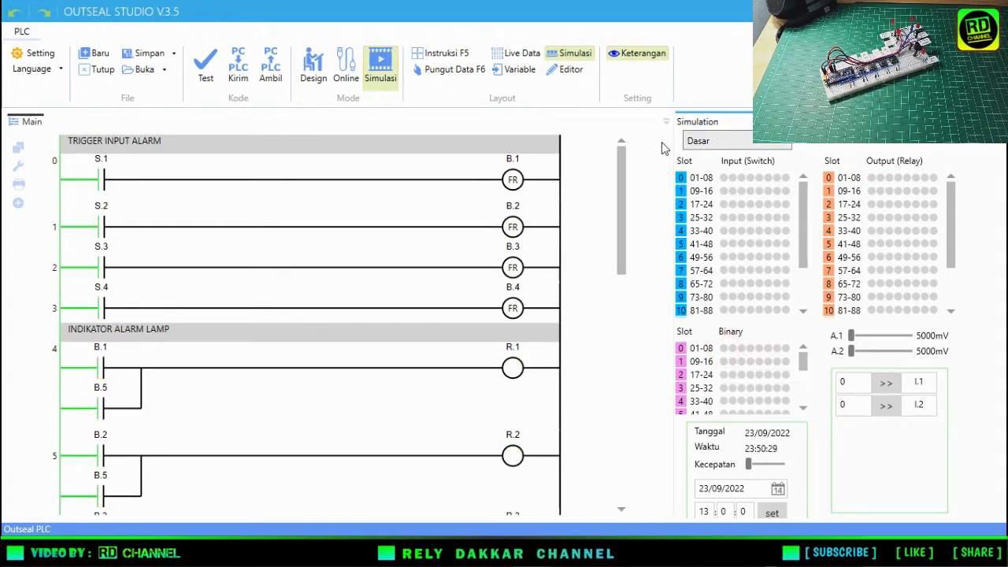
Step: Return the ladder program to design mode, then create a new EasyBuilder Pro project for the MT8102iP model
click(312, 69)
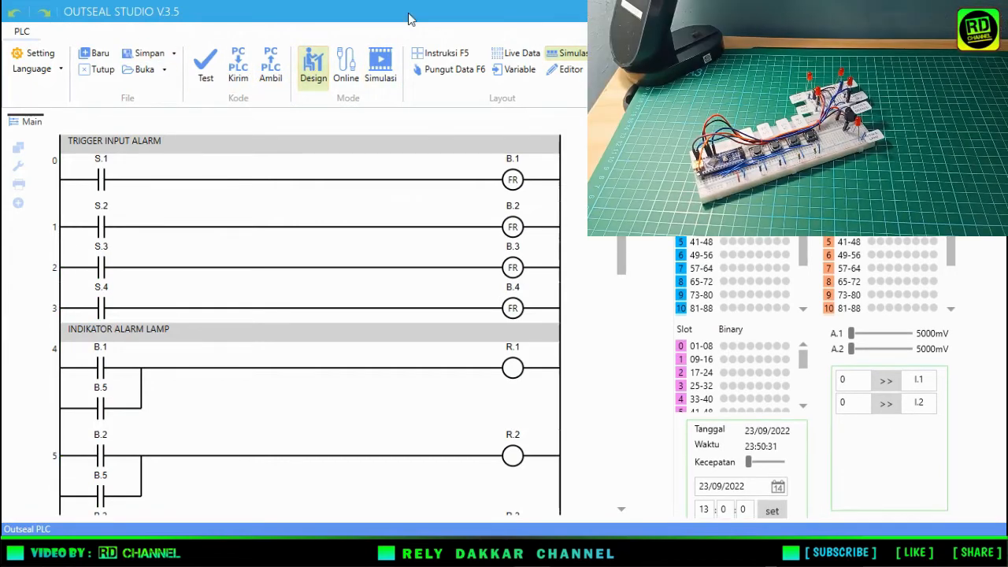
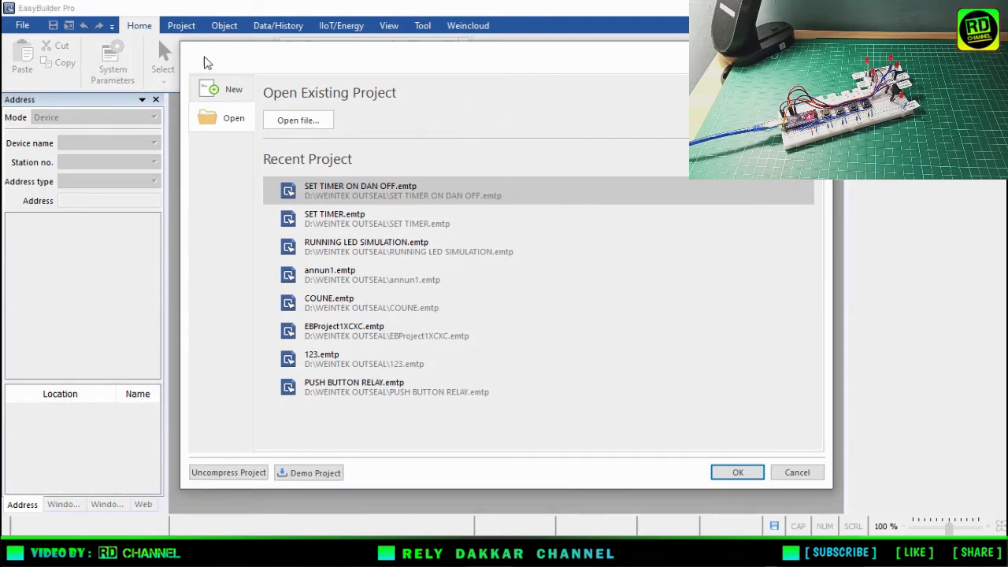
click(215, 89)
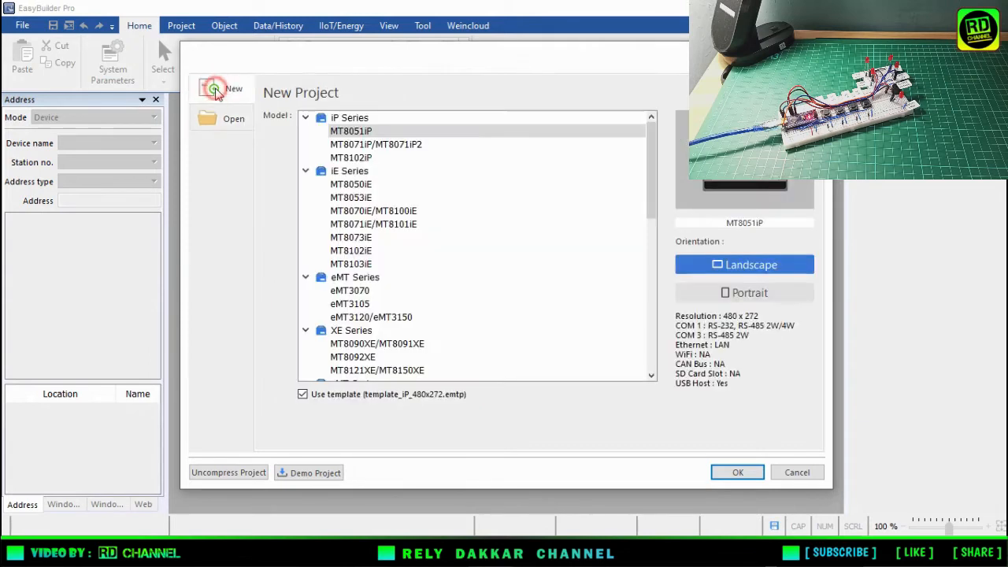
click(356, 145)
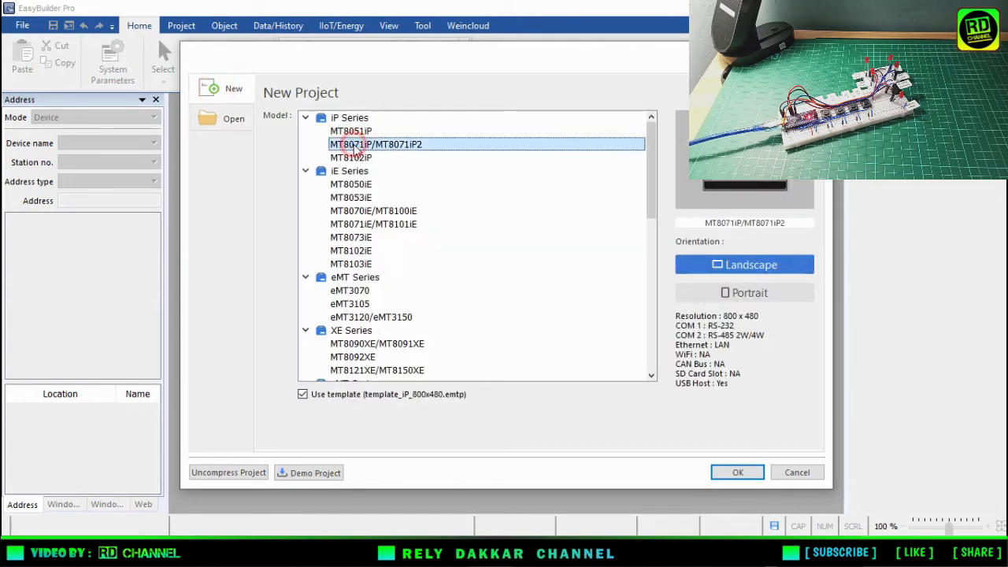
click(356, 132)
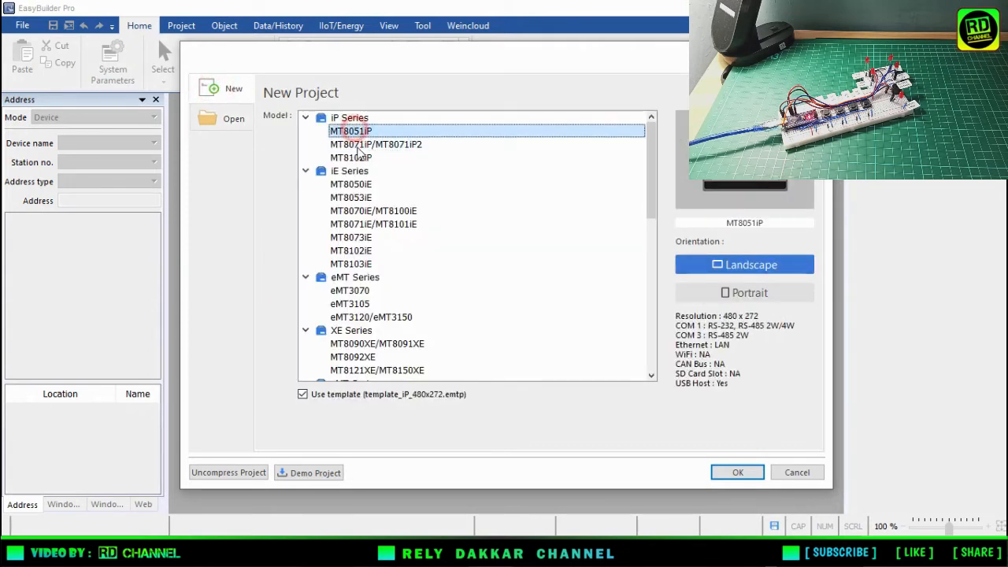
click(361, 145)
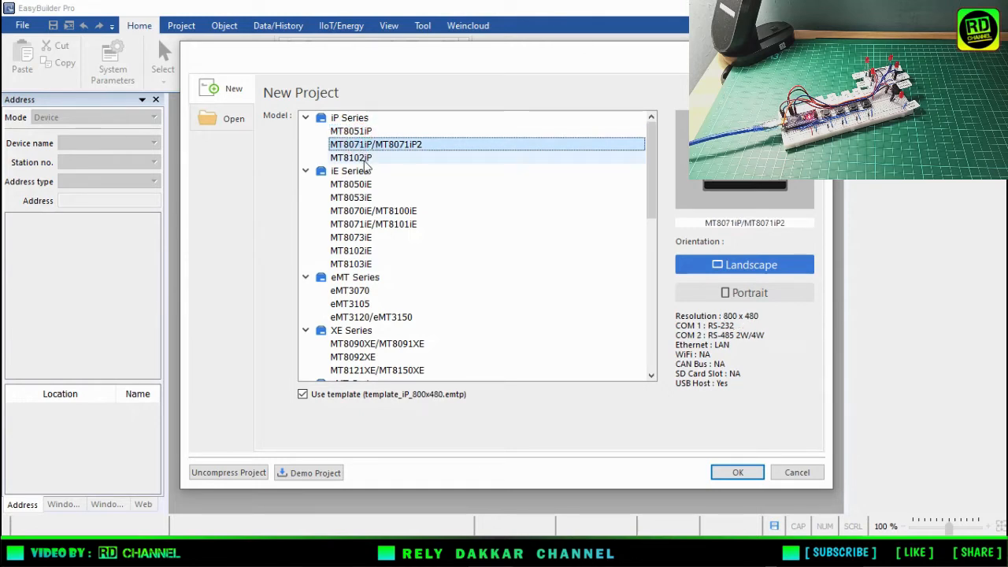
click(364, 158)
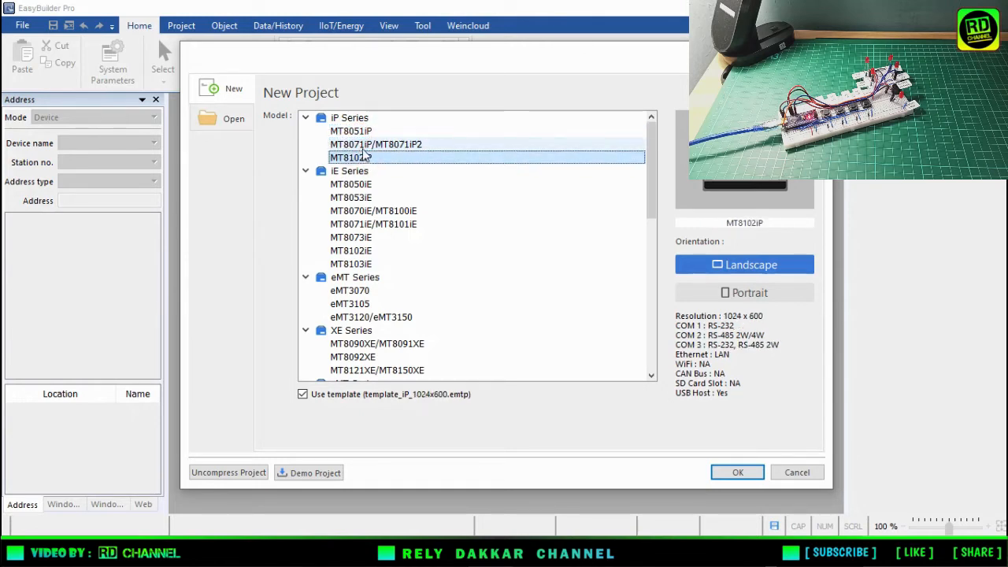
click(738, 473)
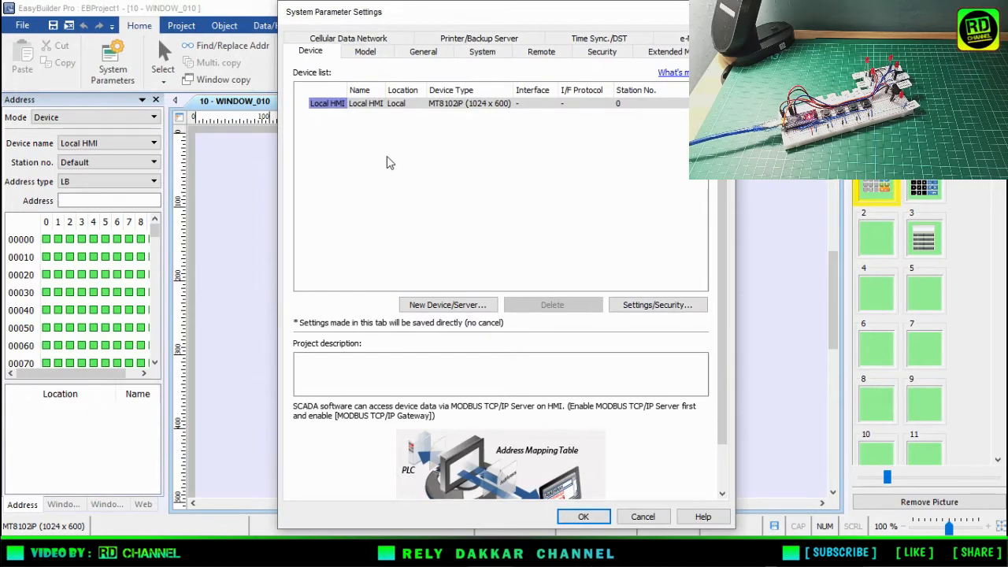
Step: Add a local MODBUS RTU (Adjustable) device to the project, using the RS-485 2W interface
click(449, 305)
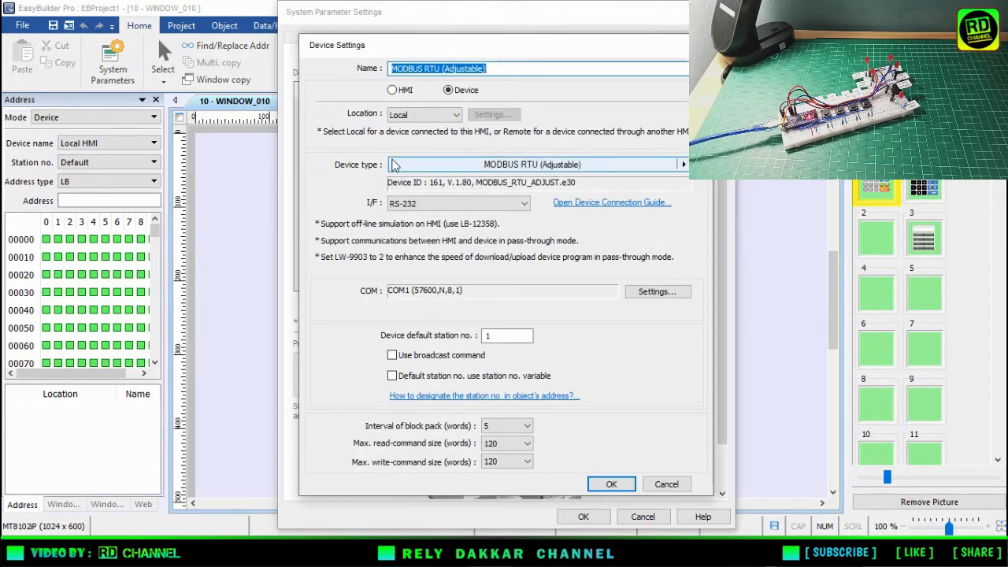
click(466, 167)
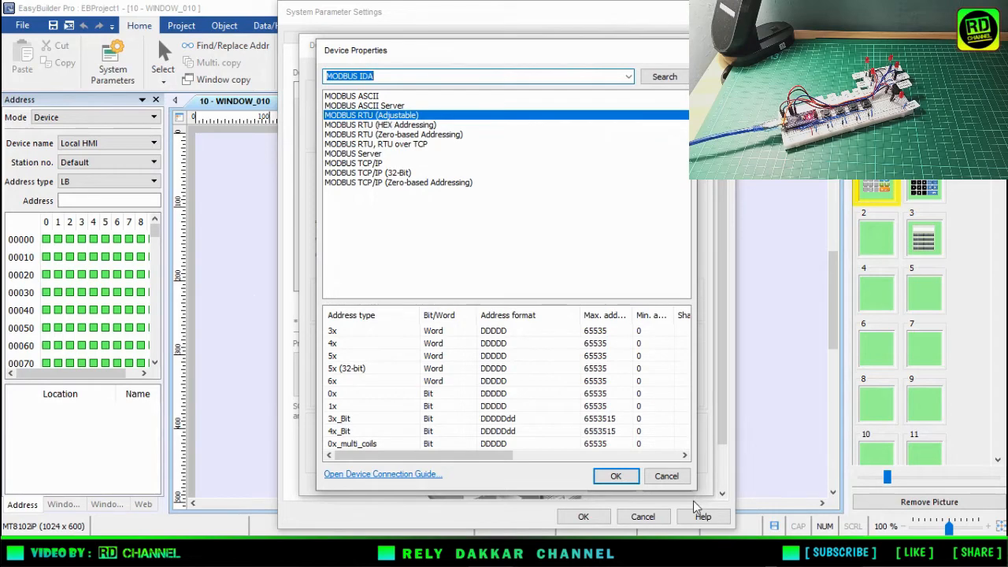
click(615, 477)
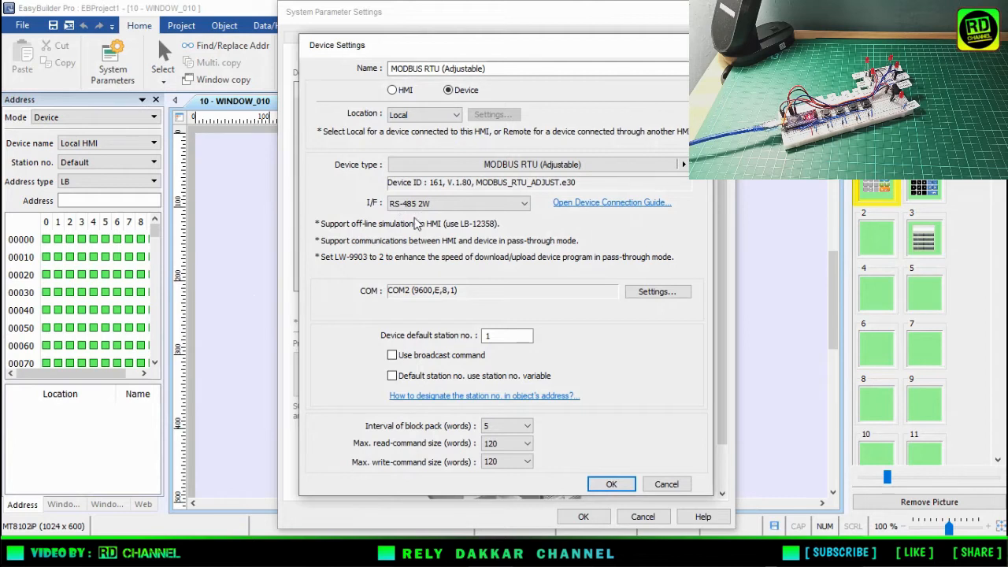
Step: Configure the device's serial port as COM 5 with 57600 baud and parity None, and accept the system parameters
click(662, 293)
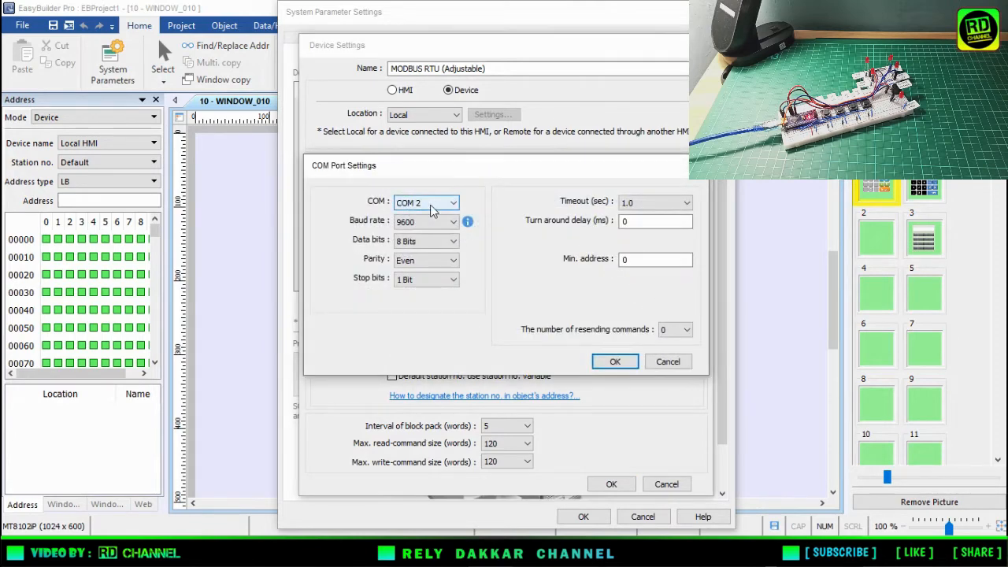
click(437, 203)
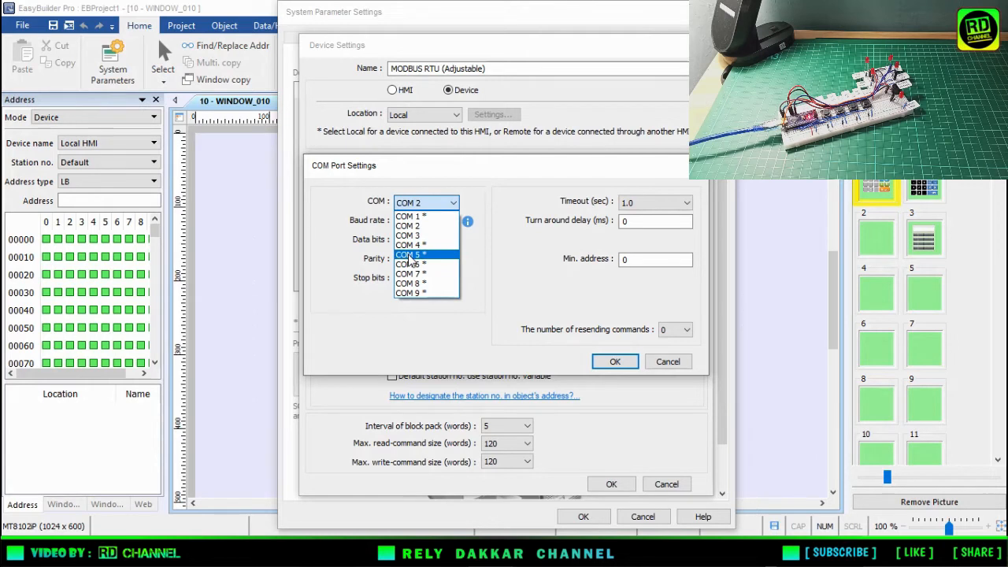
click(407, 256)
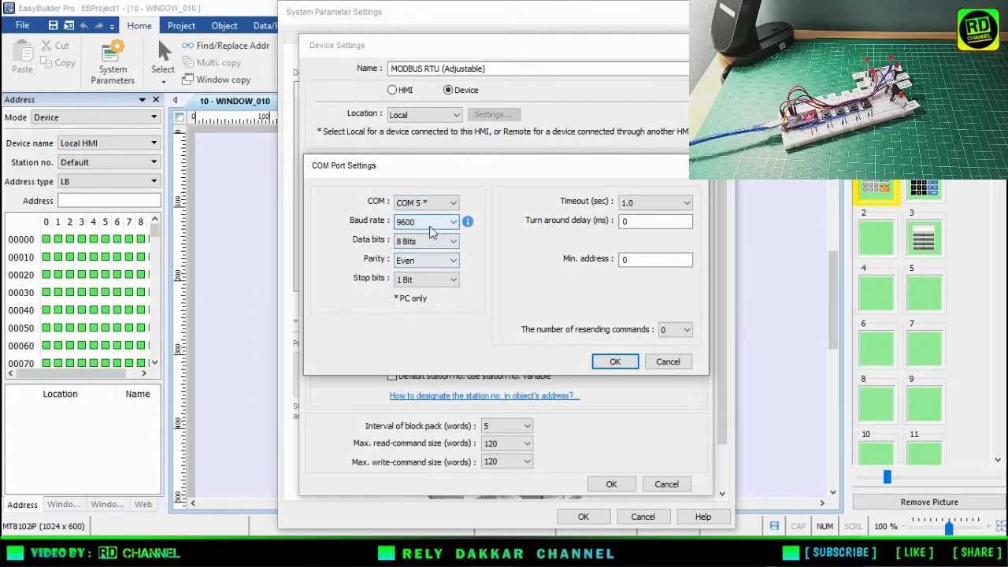
click(432, 221)
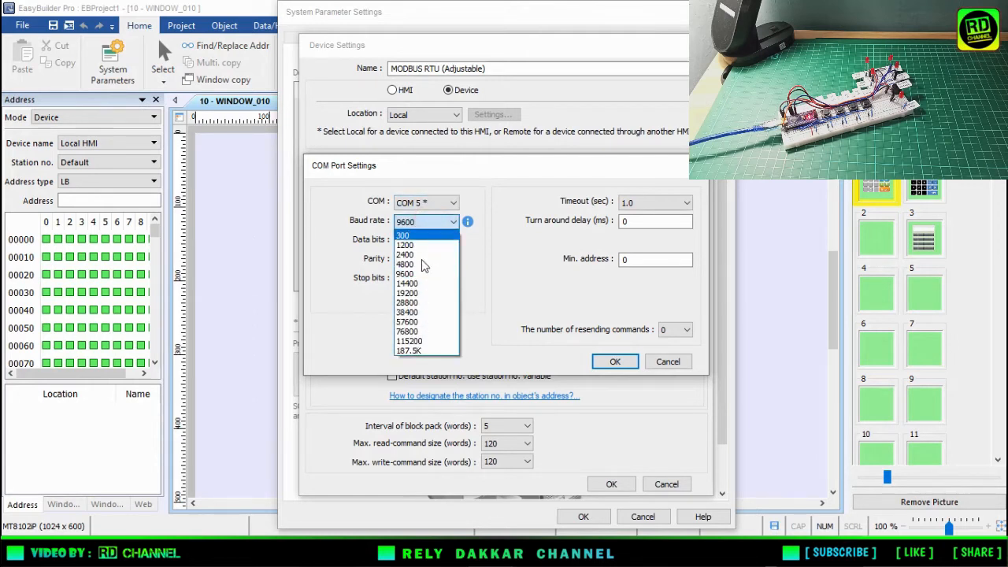
click(420, 322)
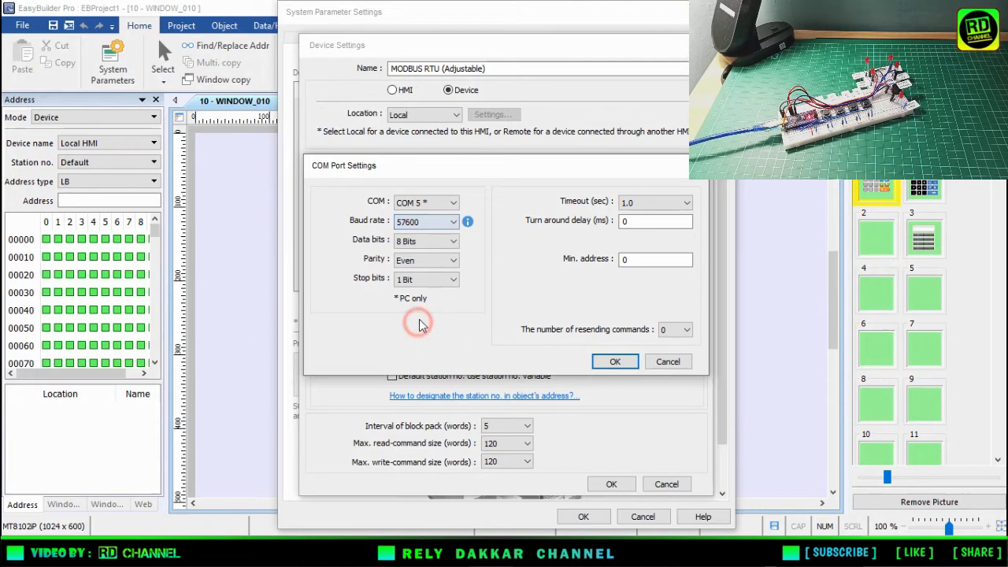
click(449, 261)
click(442, 275)
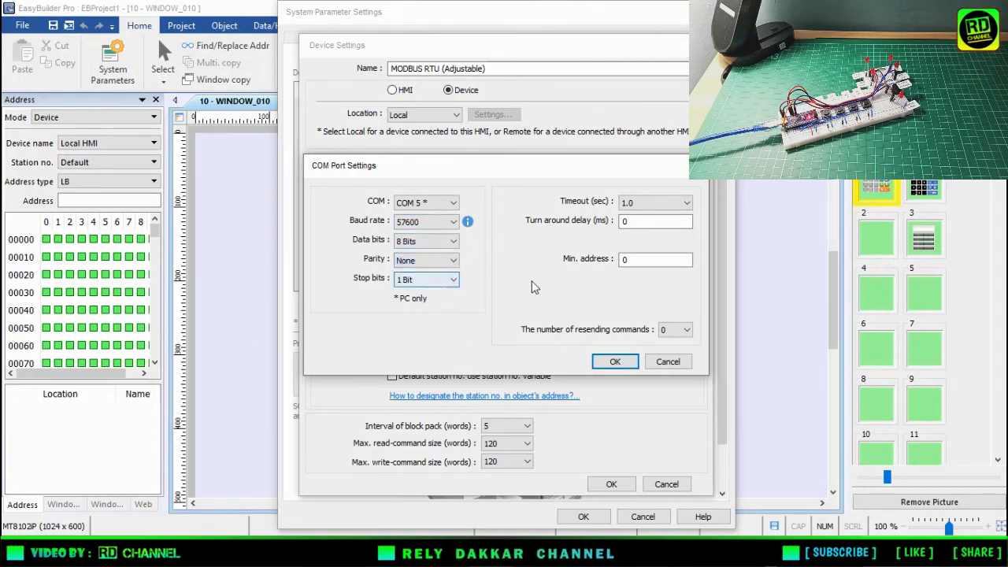
click(614, 361)
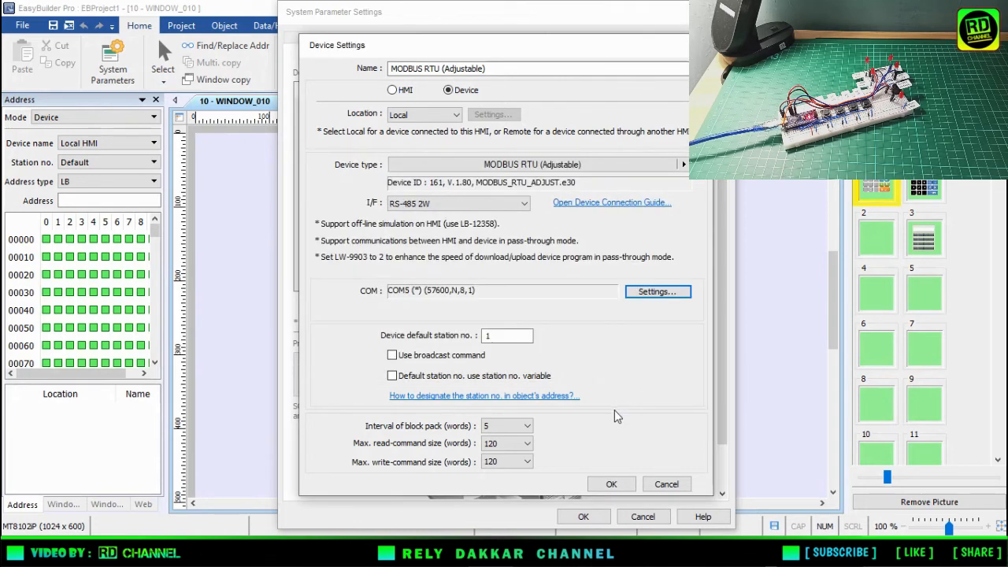
click(610, 485)
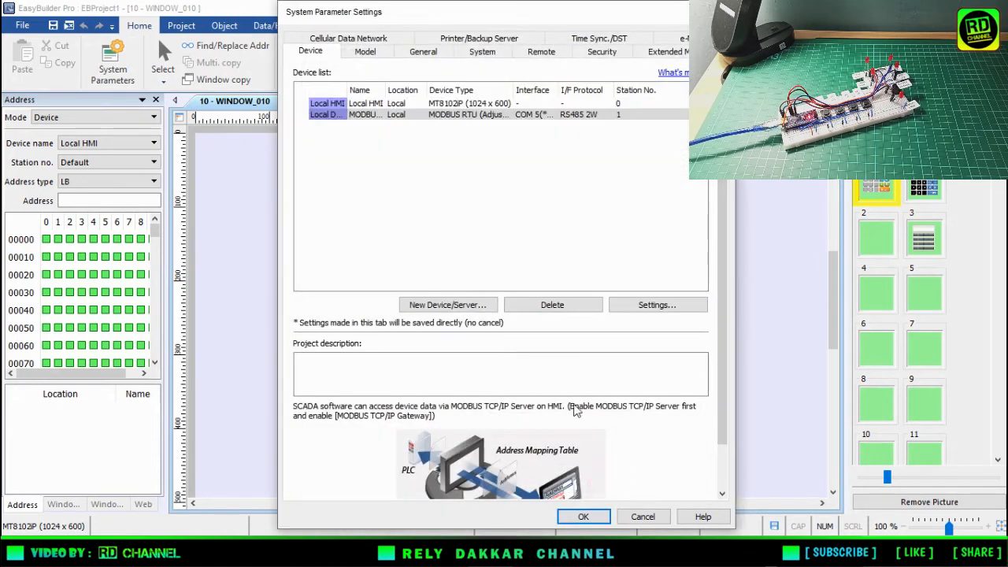
click(586, 519)
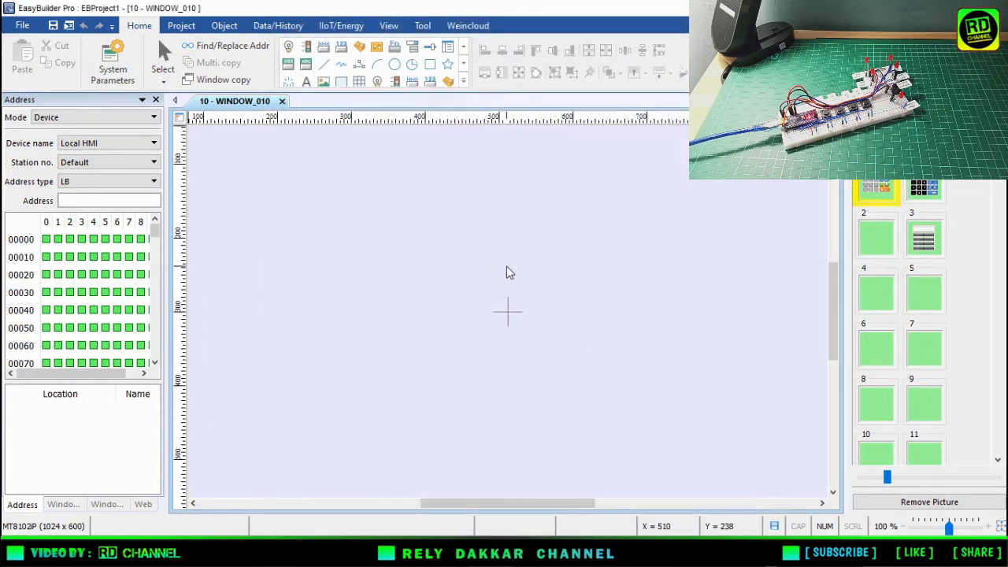
Step: Start a new bit lamp object for the window that reads address 0x-0 of the MODBUS RTU (Adjustable) device
scroll(508, 268, down, 2)
scroll(506, 272, down, 1)
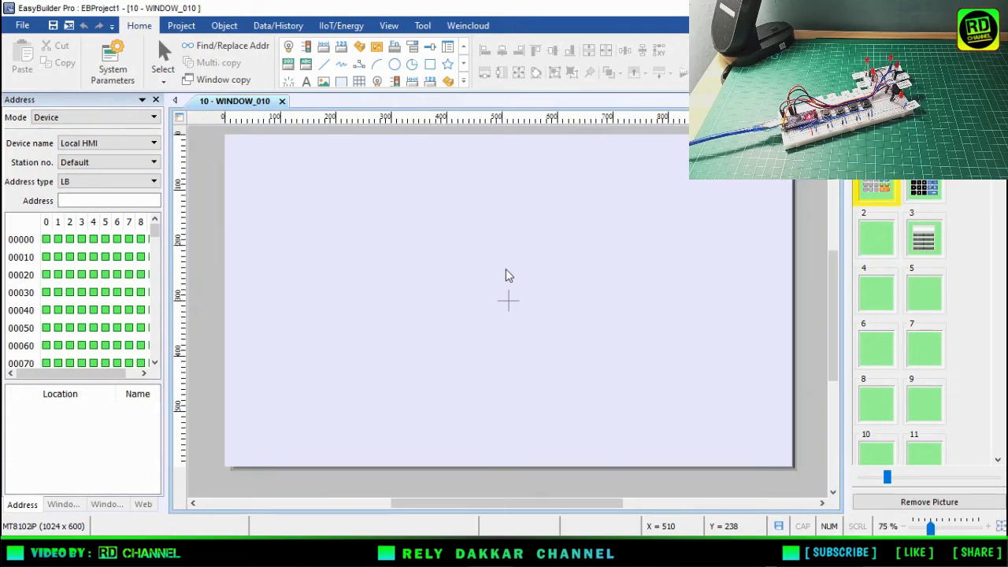
click(403, 228)
click(288, 48)
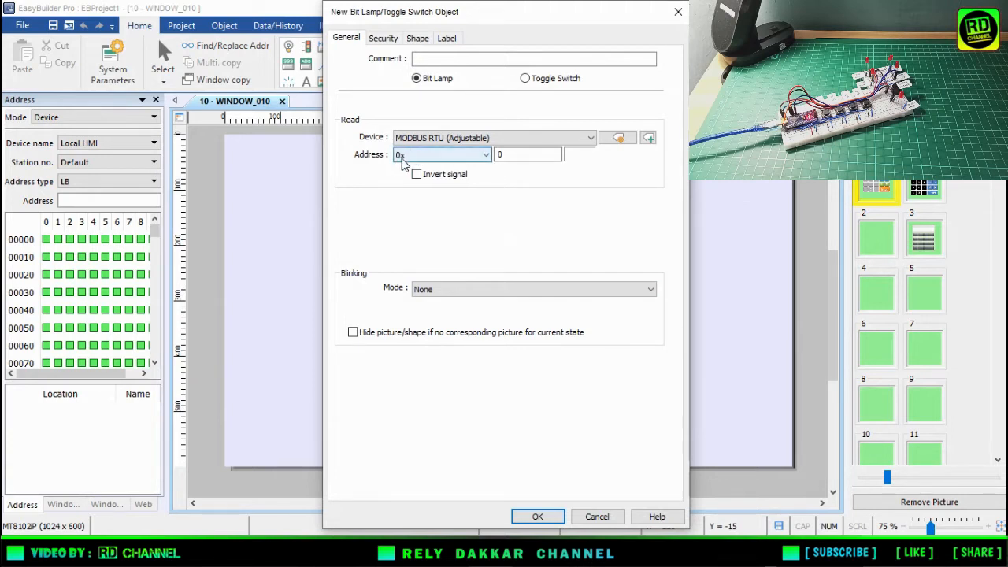
click(510, 153)
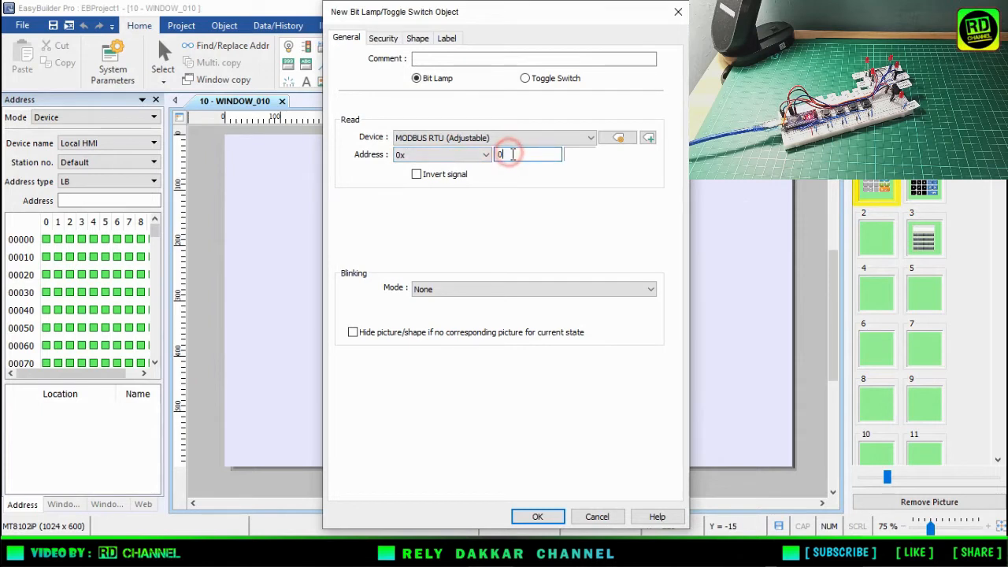
Step: Give the lamp the 107x48 rectangular picture from System Lamp - Standard, coloured red in every state
click(384, 41)
click(416, 41)
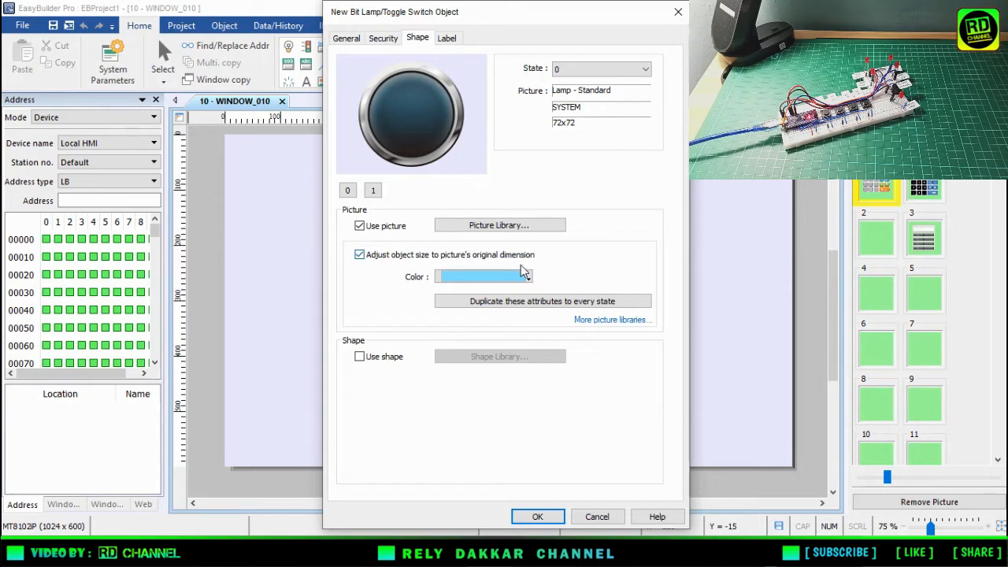
click(506, 226)
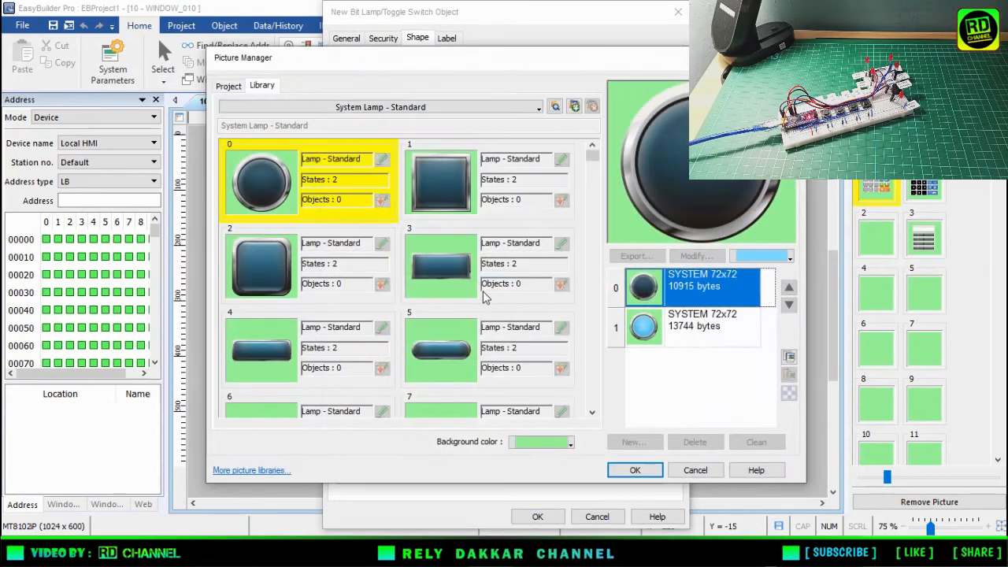
click(451, 273)
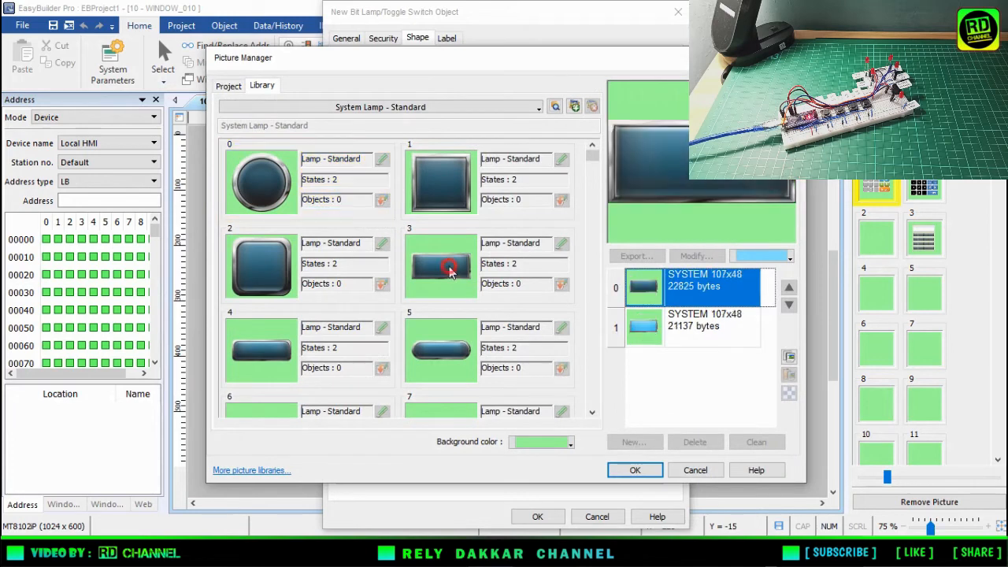
click(637, 471)
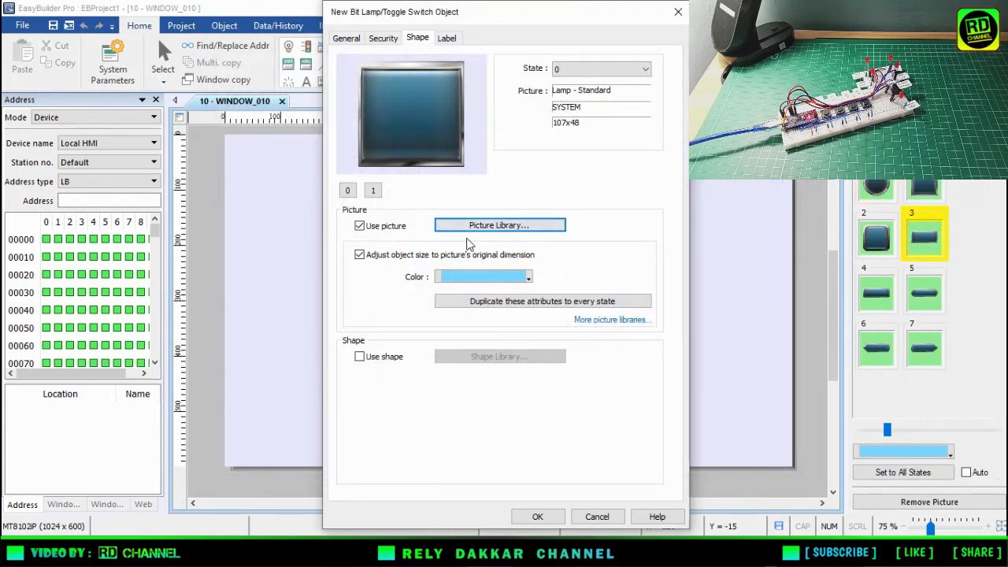
click(507, 276)
click(501, 326)
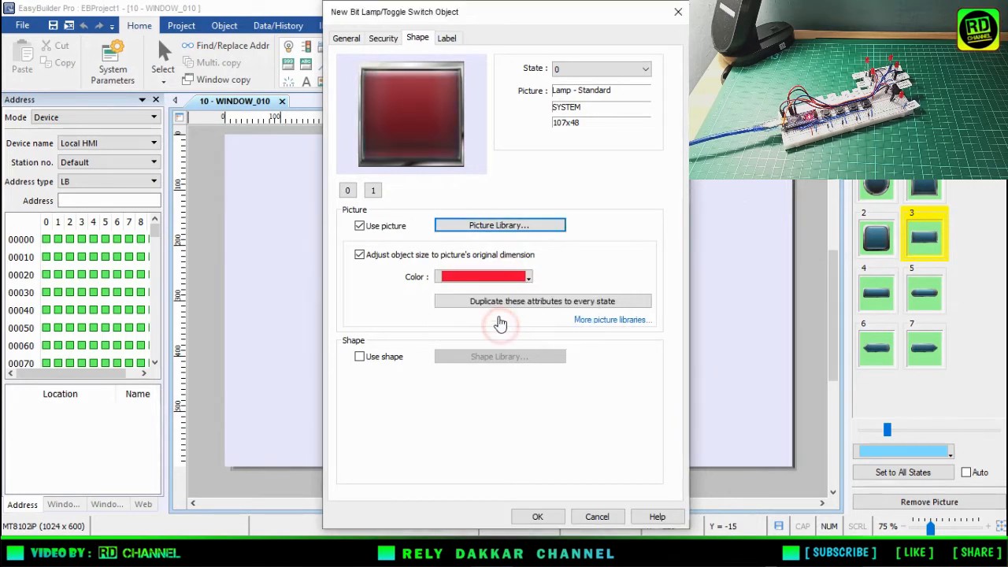
click(520, 302)
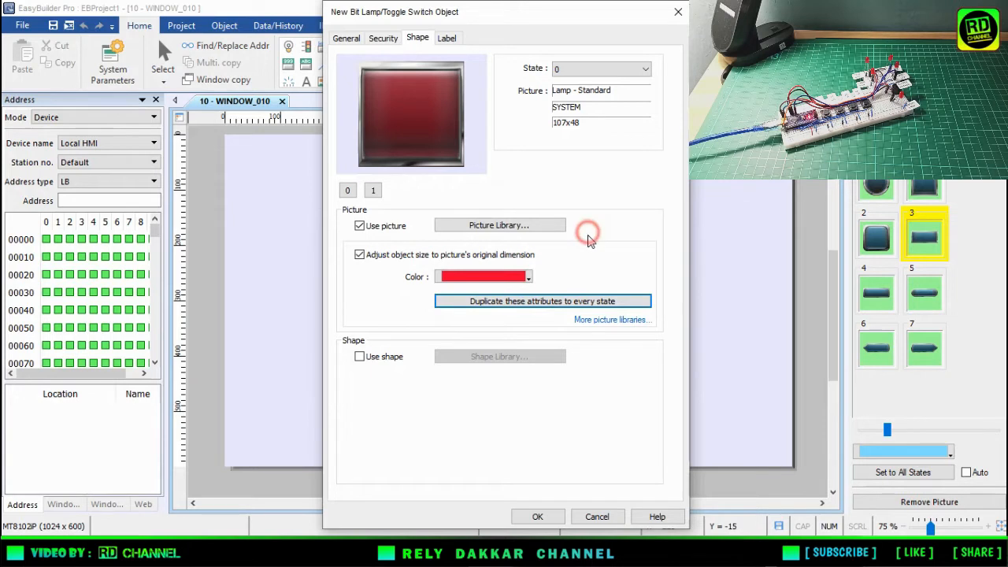
Step: Enable the lamp's label with the text TEMP HIGH for state 0 and confirm the object's settings
click(449, 41)
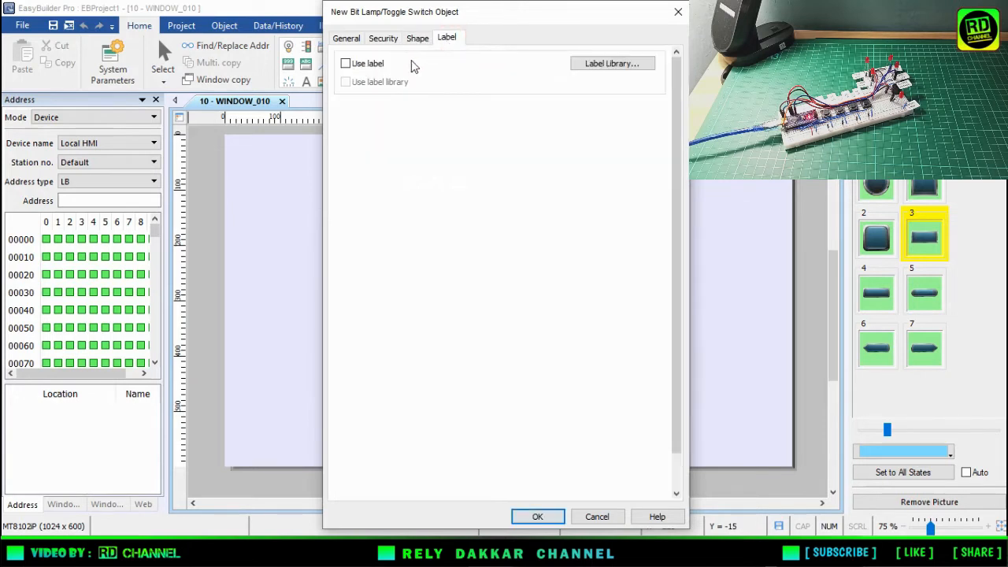
click(377, 66)
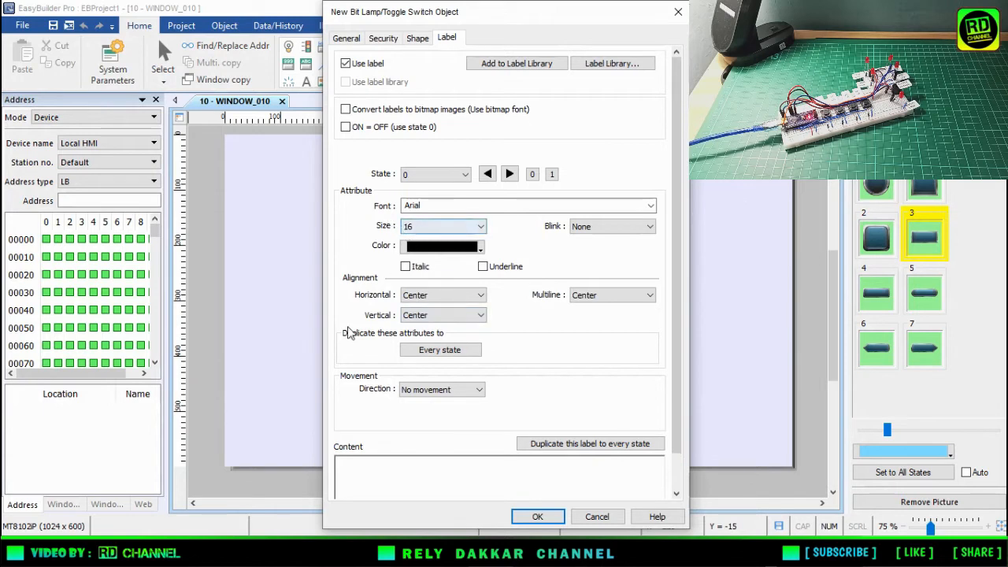
click(379, 470)
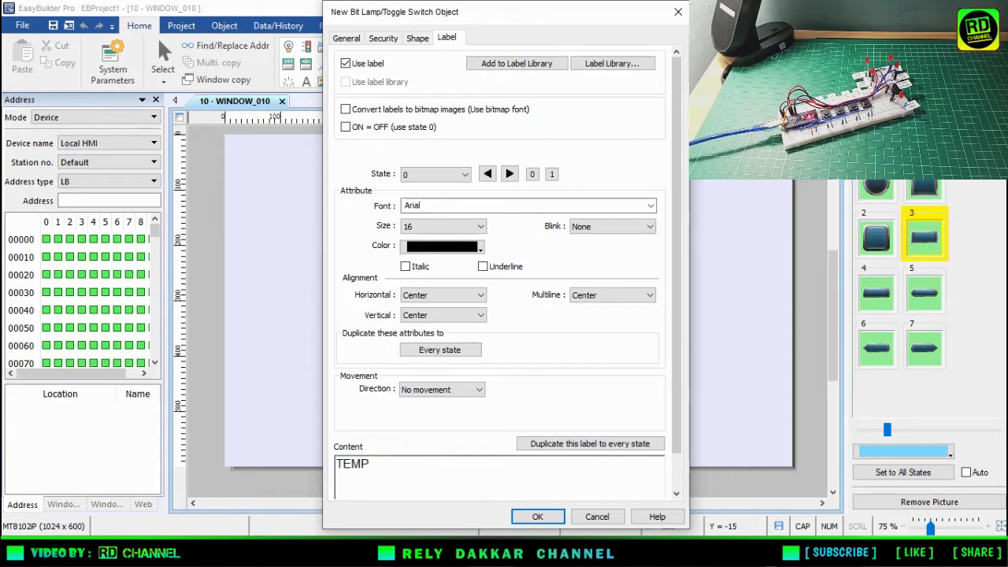
text(TEMP HIGH)
click(537, 516)
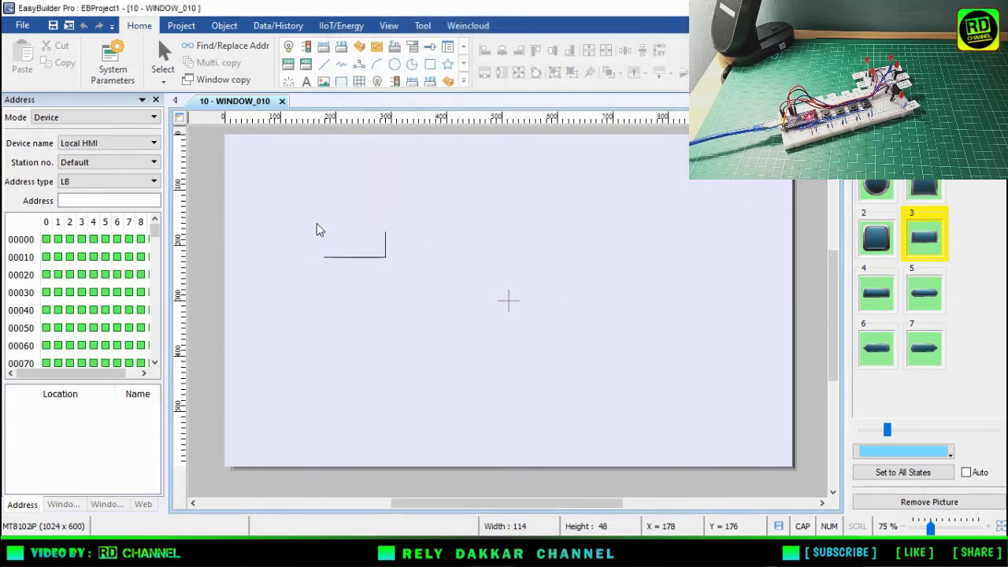
Step: Place the TEMP HIGH lamp in the window's upper-left area and enlarge it to about 212 by 64
click(294, 202)
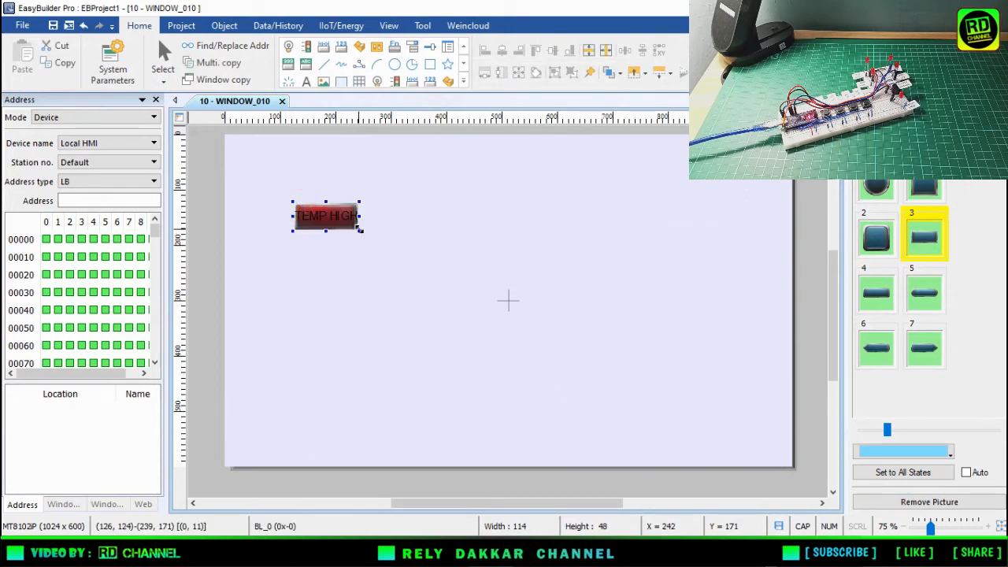
drag(360, 230, 399, 226)
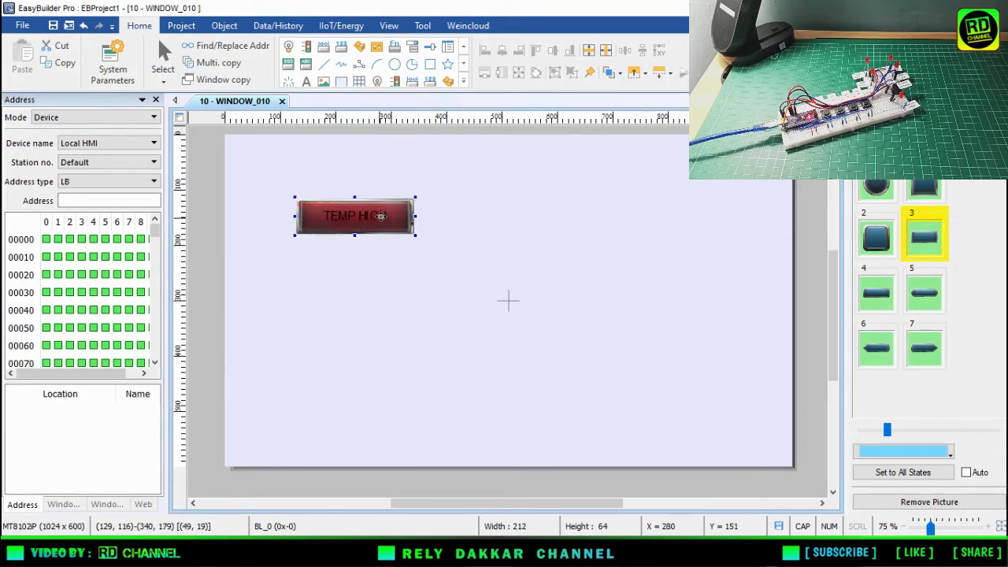
Step: Copy the TEMP HIGH lamp and place the duplicate directly below the original
click(417, 297)
click(374, 221)
key(ctrl+c)
click(378, 290)
right_click(378, 288)
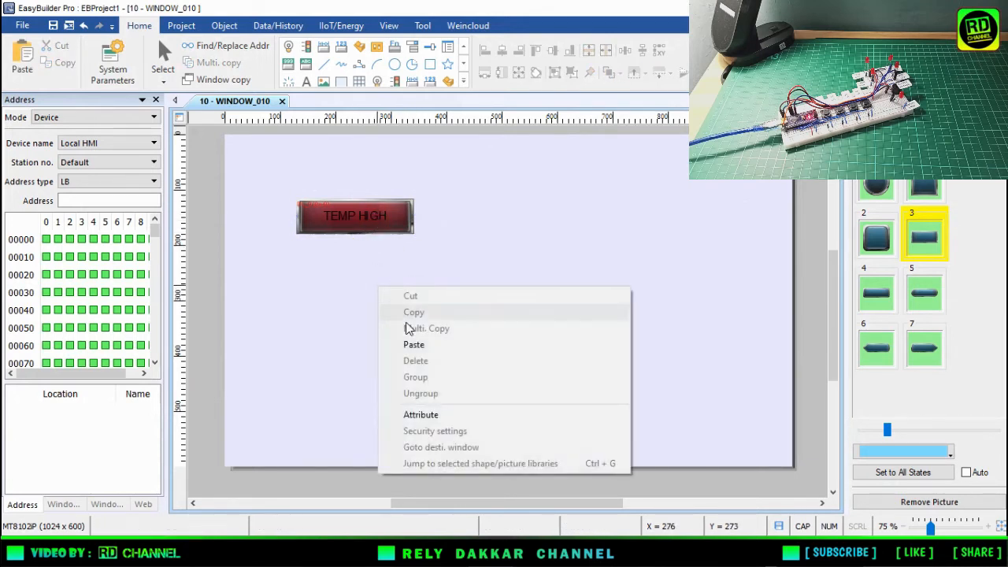
click(414, 345)
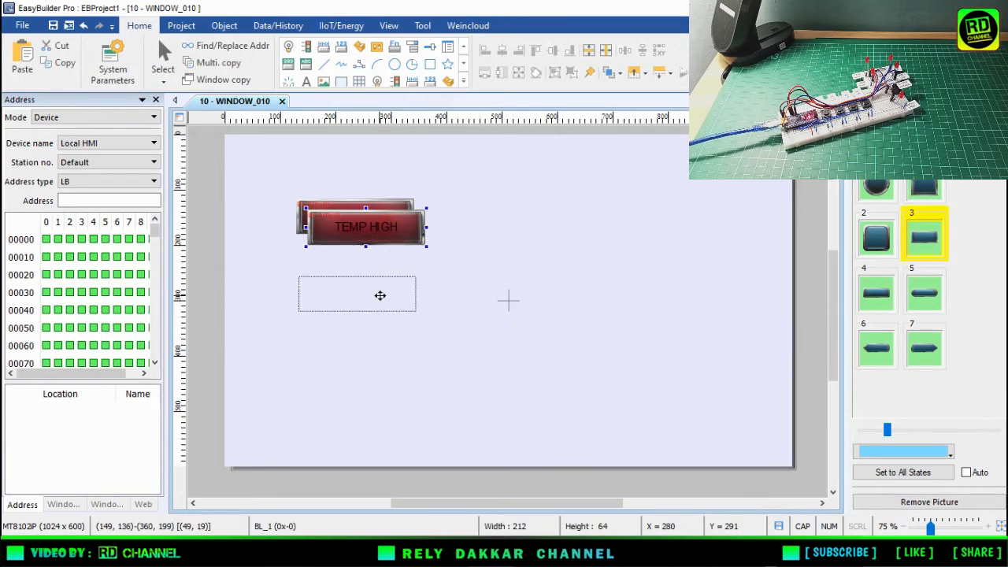
click(380, 292)
Step: Paste another copy of the TEMP HIGH lamp and place it in the window's upper-right area, level with the original
right_click(378, 294)
click(417, 321)
right_click(458, 319)
click(486, 373)
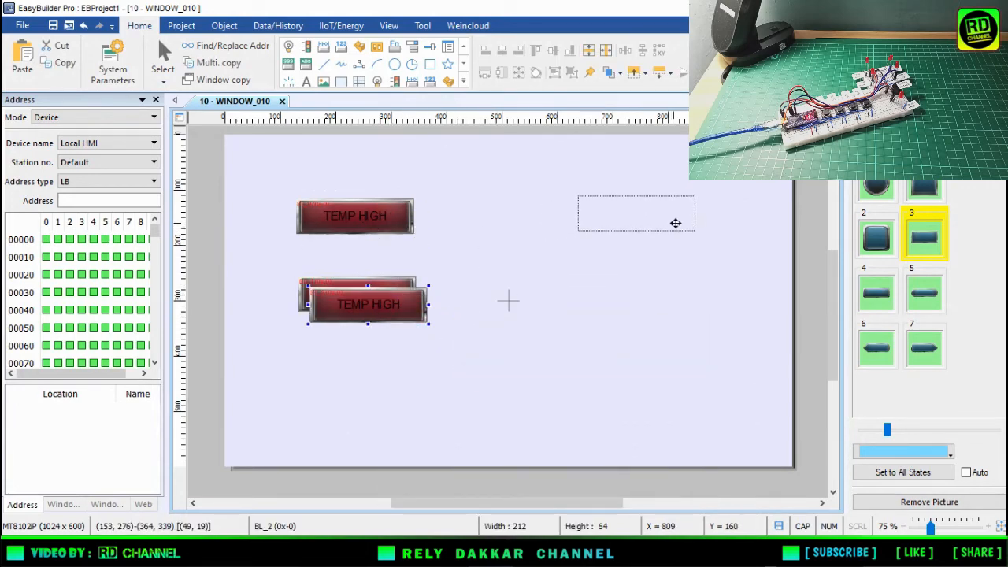
click(680, 225)
Step: Paste a third copy of the TEMP HIGH lamp and place it directly below the upper-right one
click(635, 290)
right_click(617, 216)
click(647, 242)
right_click(633, 275)
click(662, 333)
click(666, 297)
click(472, 260)
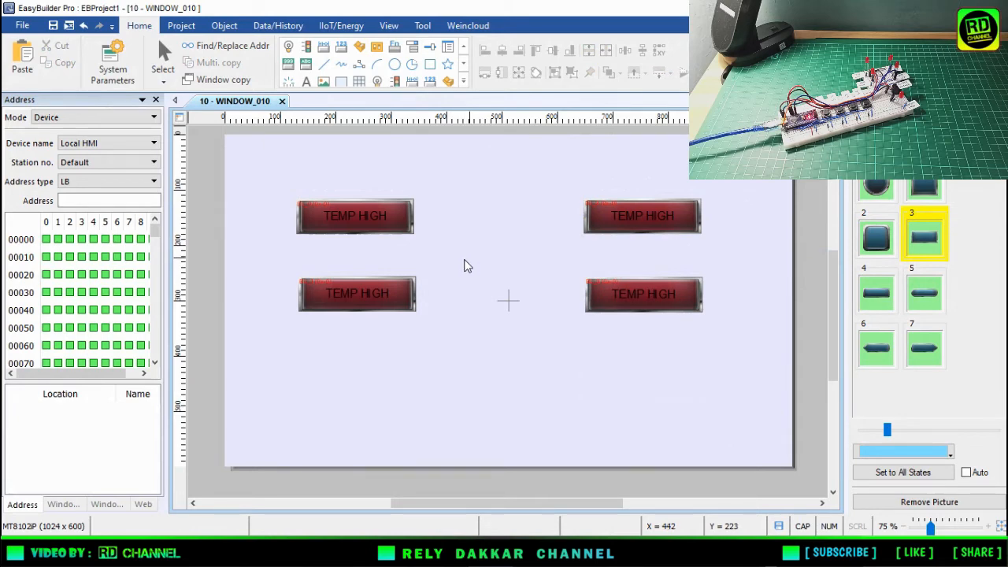
Step: Set the lower-left lamp's read address to 0x-1 on the MODBUS RTU (Adjustable) device
double_click(368, 298)
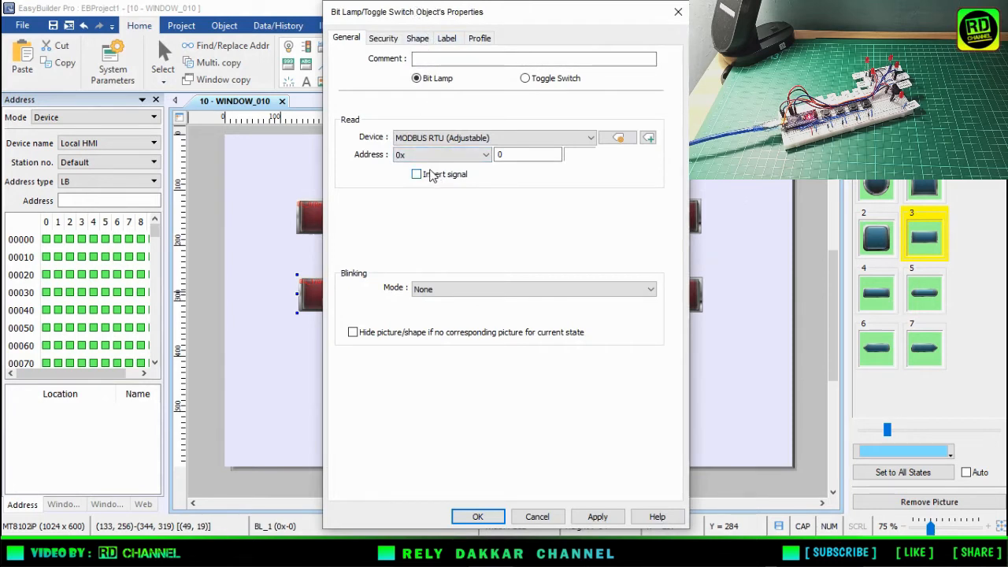
click(523, 153)
key(BackSpace)
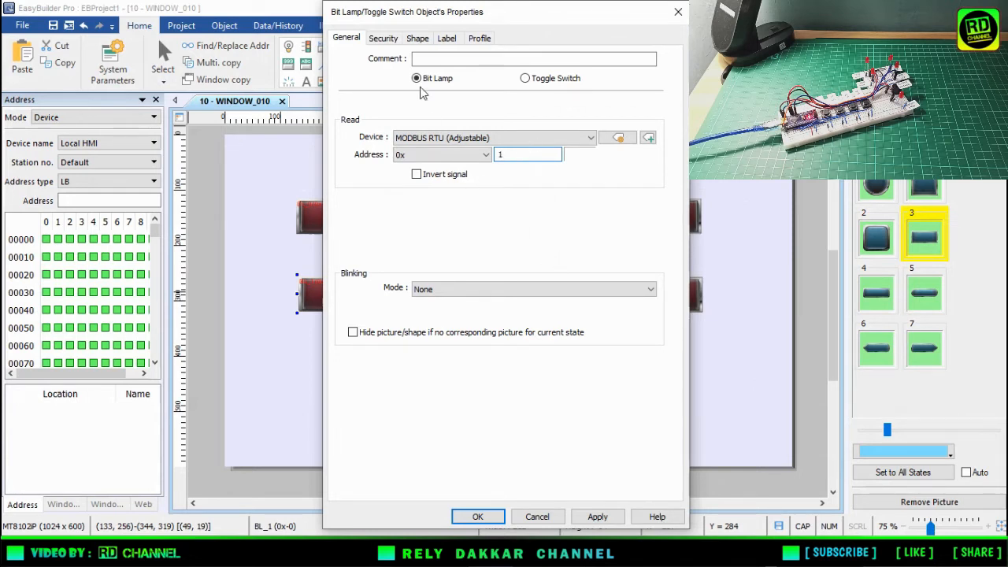
Step: Preview the lower-left lamp's pictures for states 0 and 1, and duplicate its picture attributes to every state
click(426, 43)
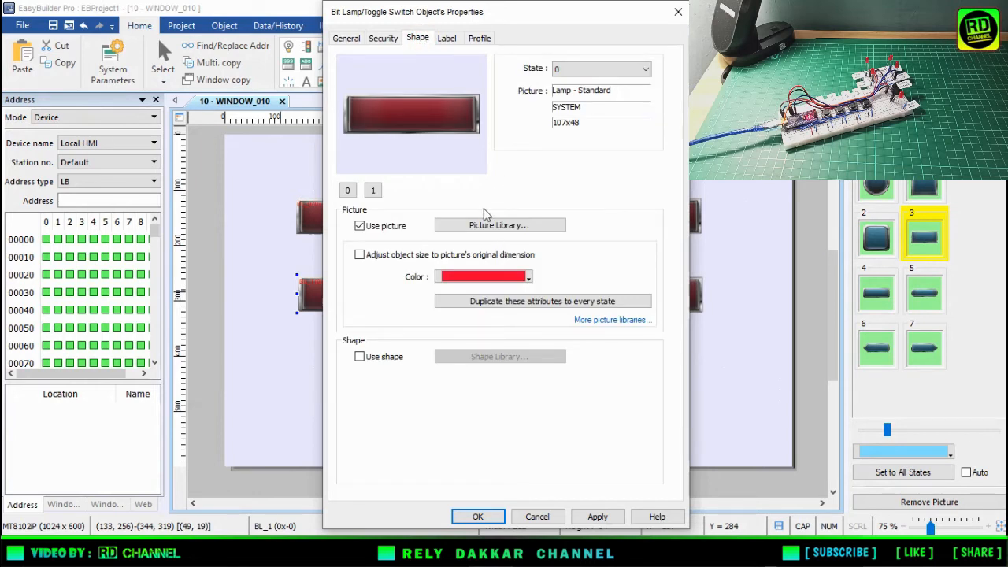
click(373, 191)
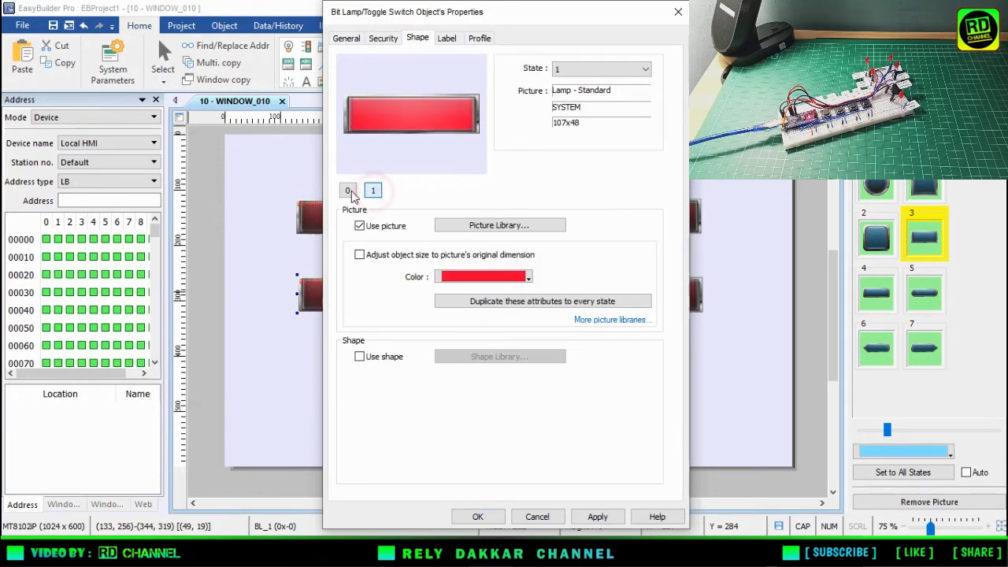
click(348, 191)
click(375, 192)
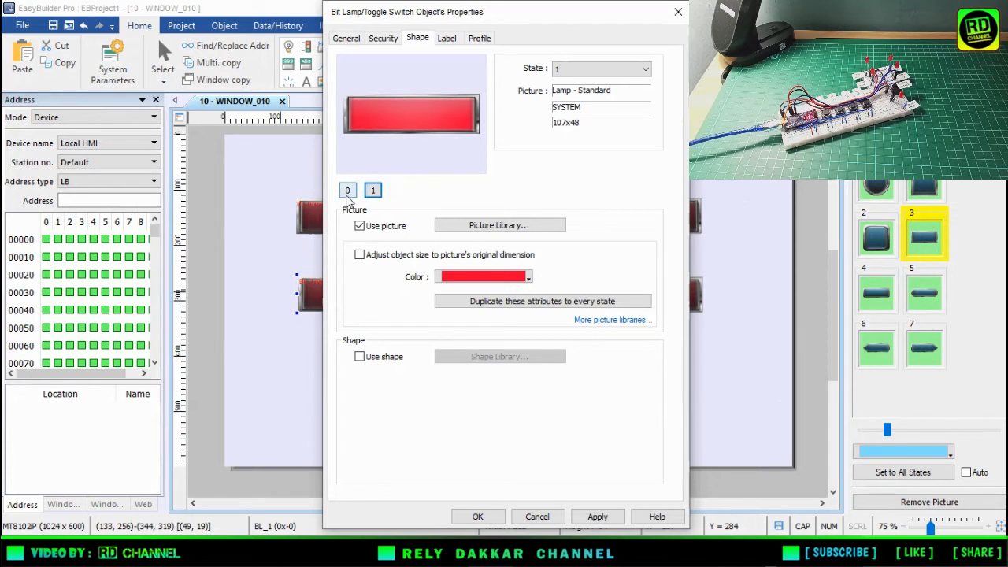
click(349, 194)
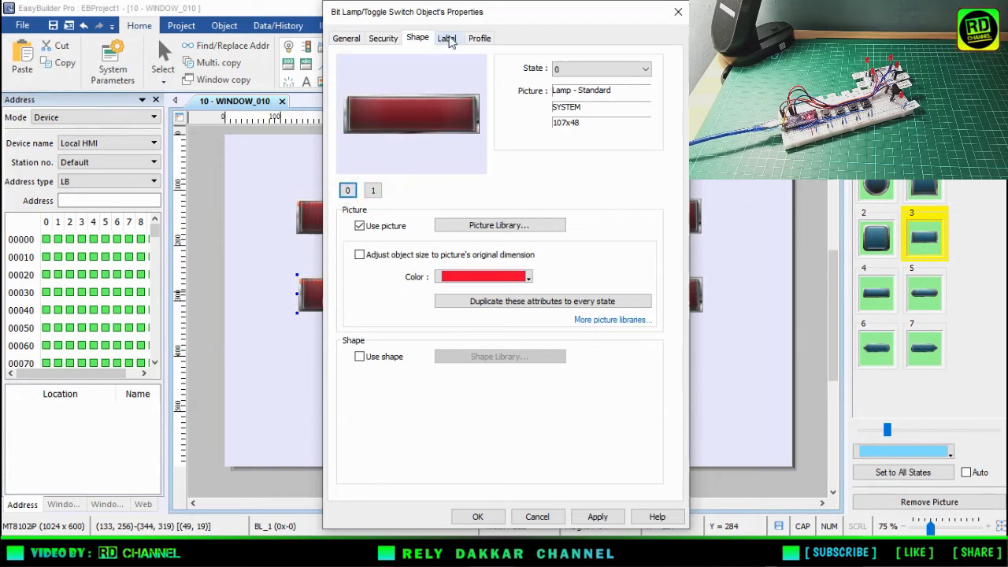
click(512, 306)
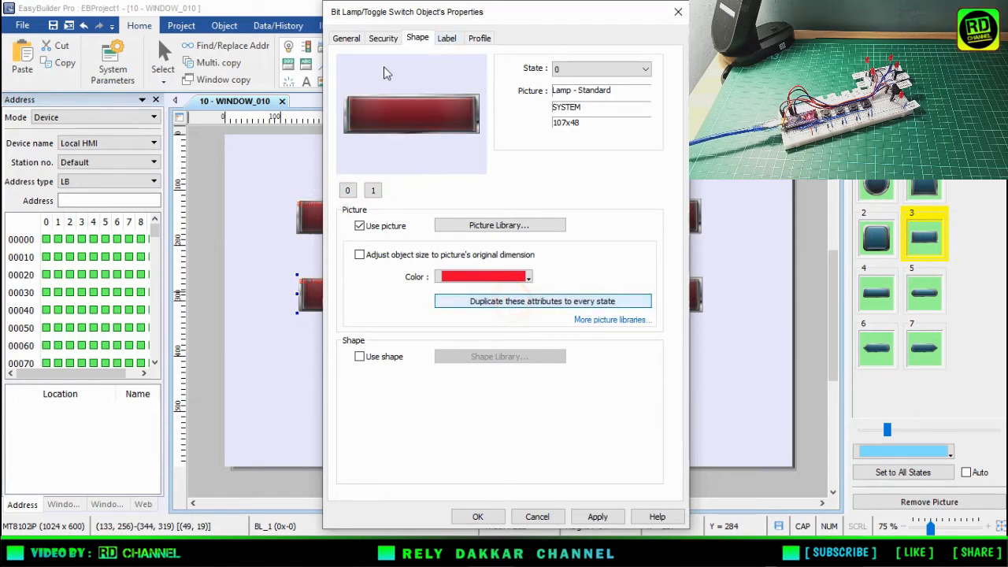
Step: Change the lower-left lamp's label to PRESS HIGH, duplicate it to every state, and confirm the properties
click(449, 44)
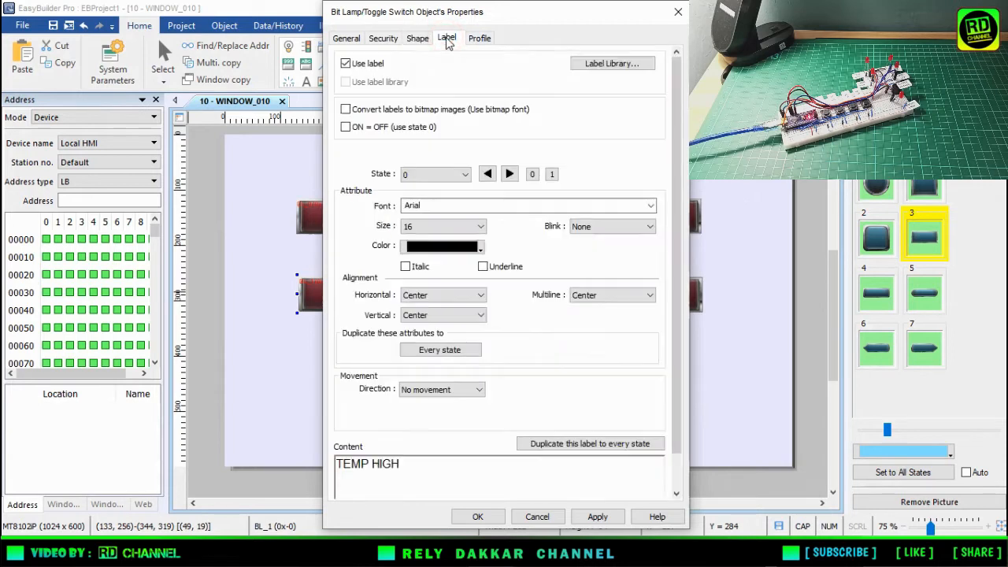
click(416, 464)
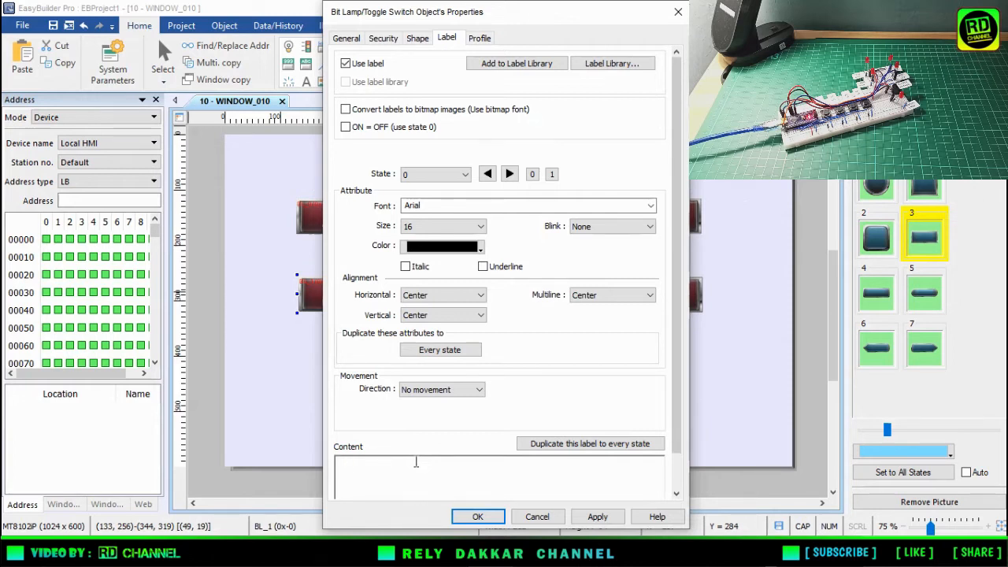
text(PRESS HIGH)
click(547, 444)
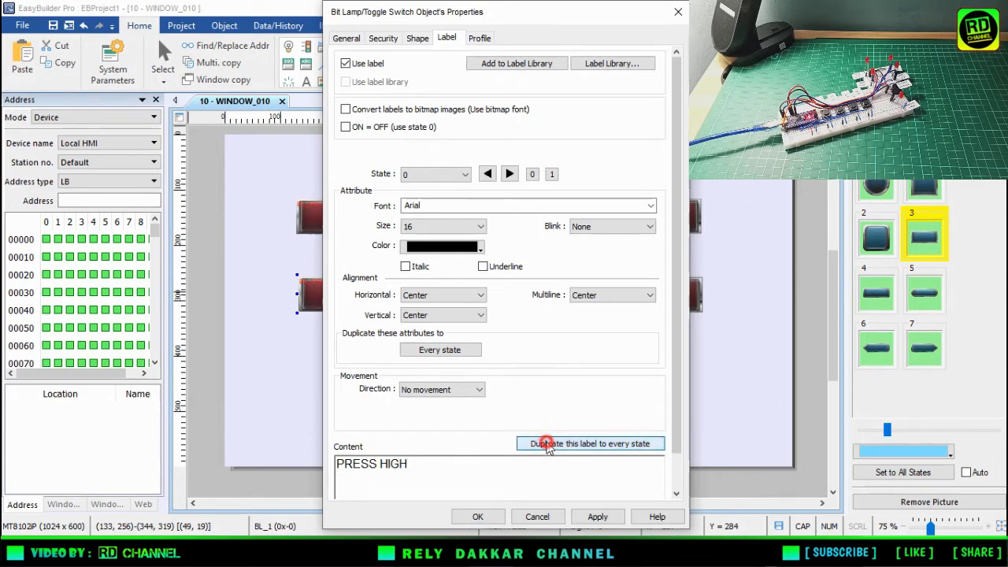
click(478, 517)
Step: Duplicate the upper-left TEMP HIGH lamp's label and picture attributes to every state, and confirm the properties
double_click(348, 230)
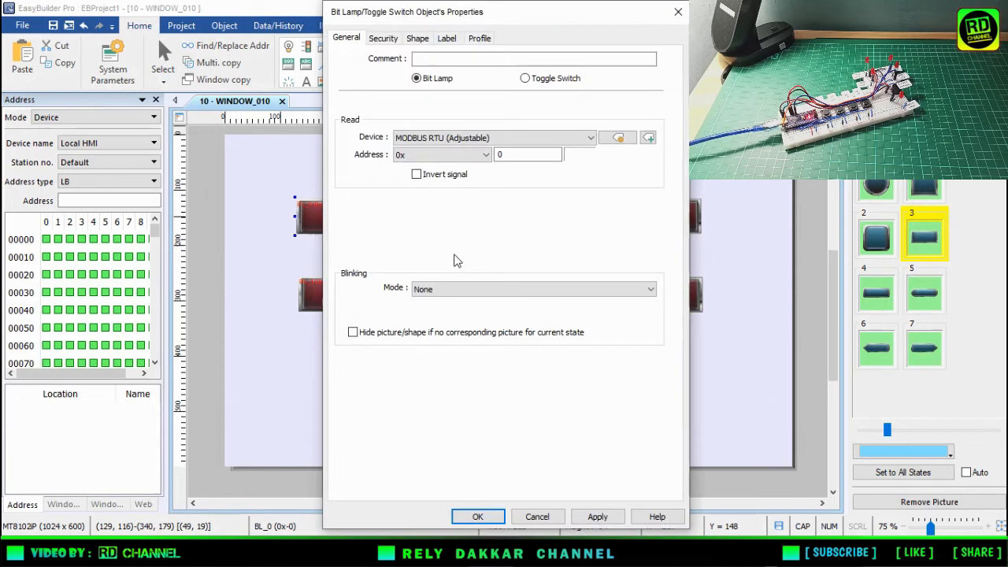
click(447, 38)
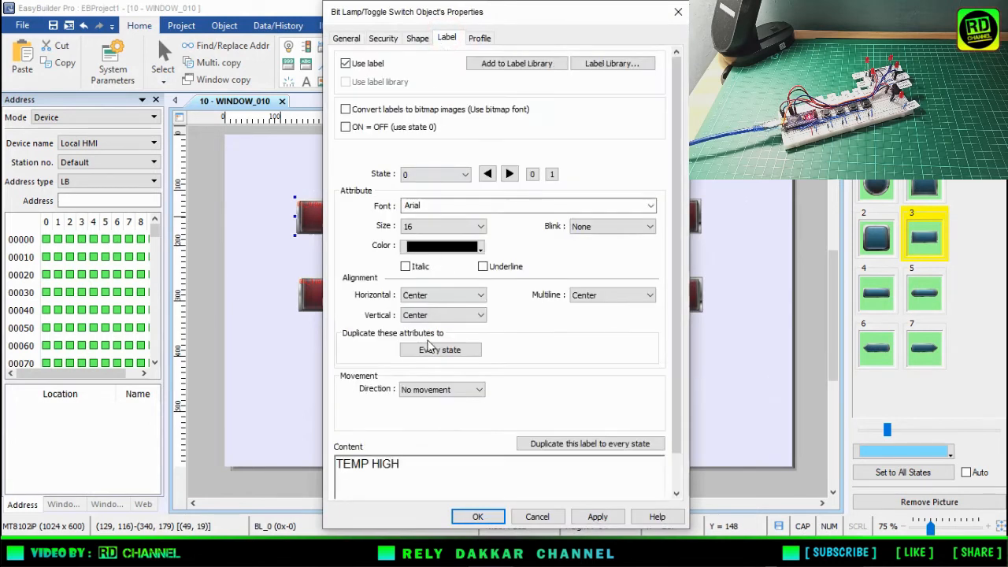
click(551, 443)
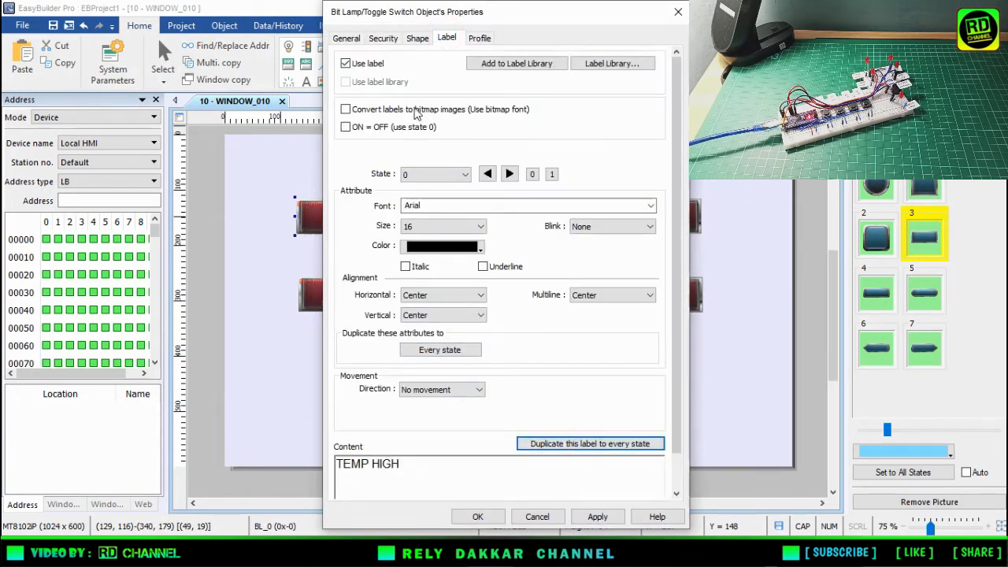
click(417, 38)
click(524, 304)
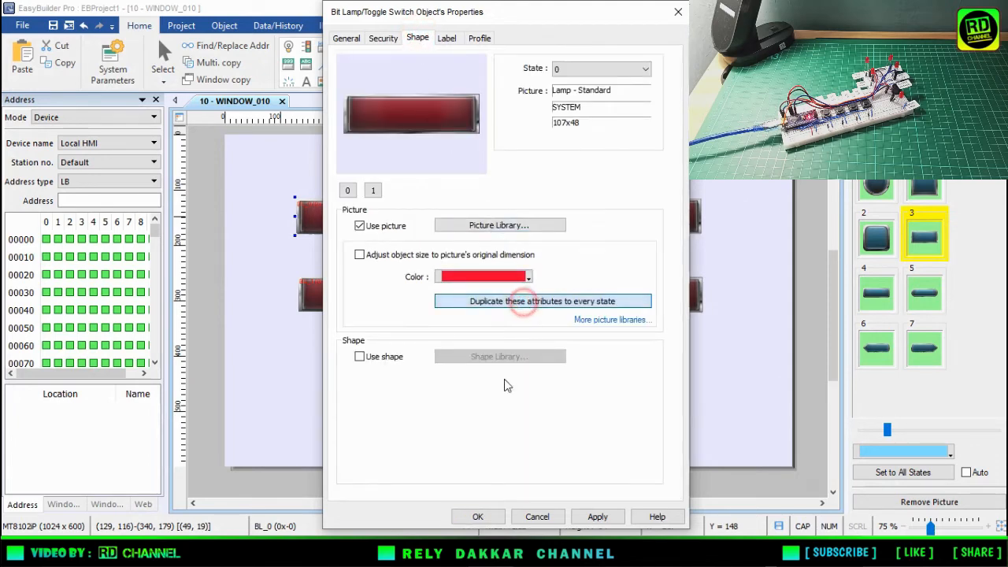
click(477, 517)
click(562, 394)
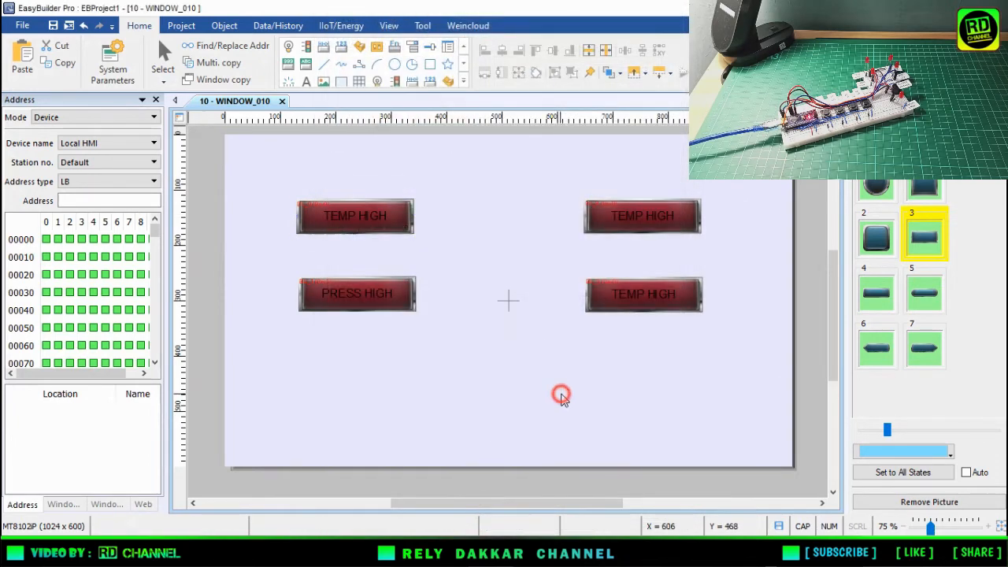
Step: Set the upper-right lamp's read address to 0x-2
double_click(638, 218)
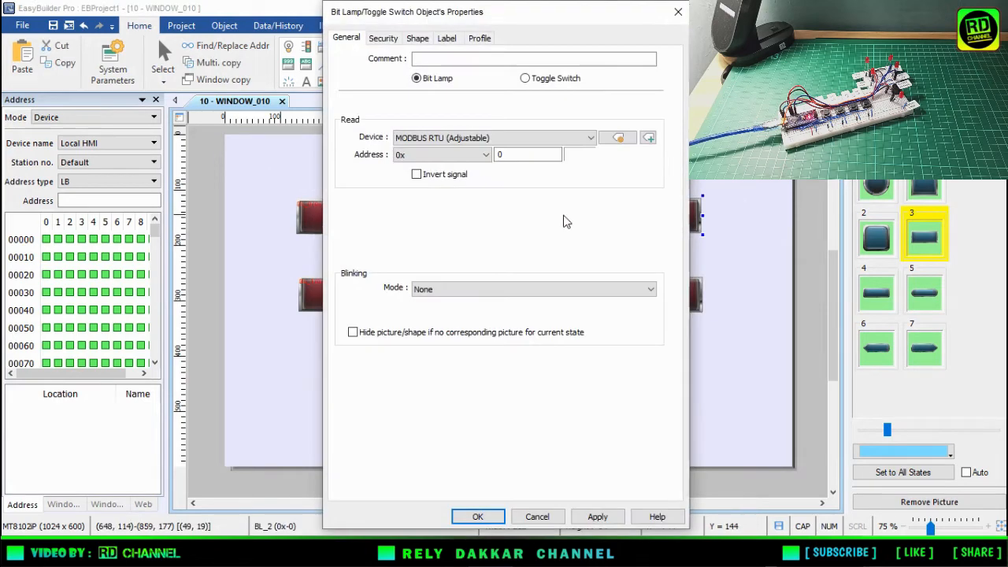
click(511, 154)
click(417, 38)
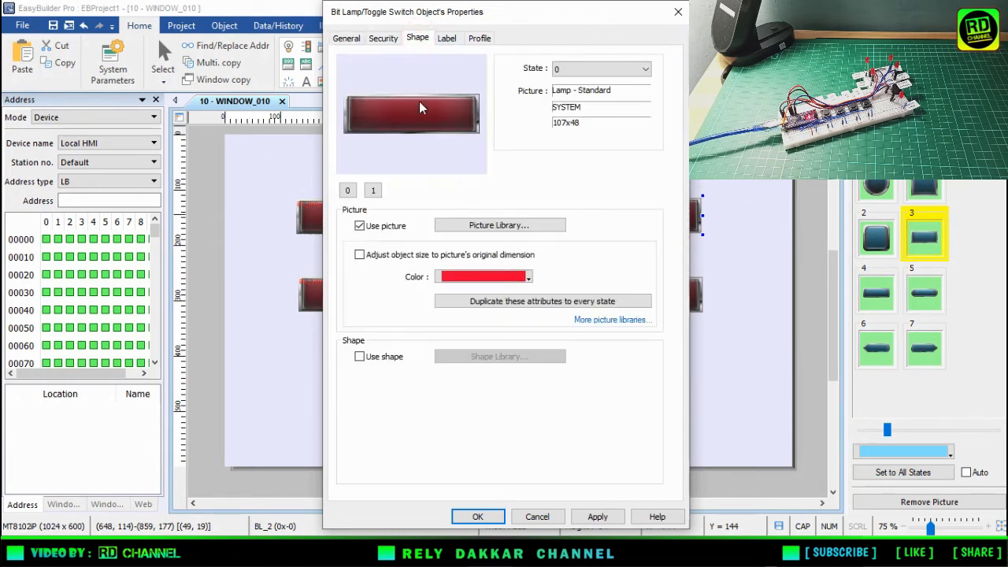
Step: Change the upper-right lamp's label to LEVEL LOW, duplicate it to every state, and confirm the properties
click(448, 39)
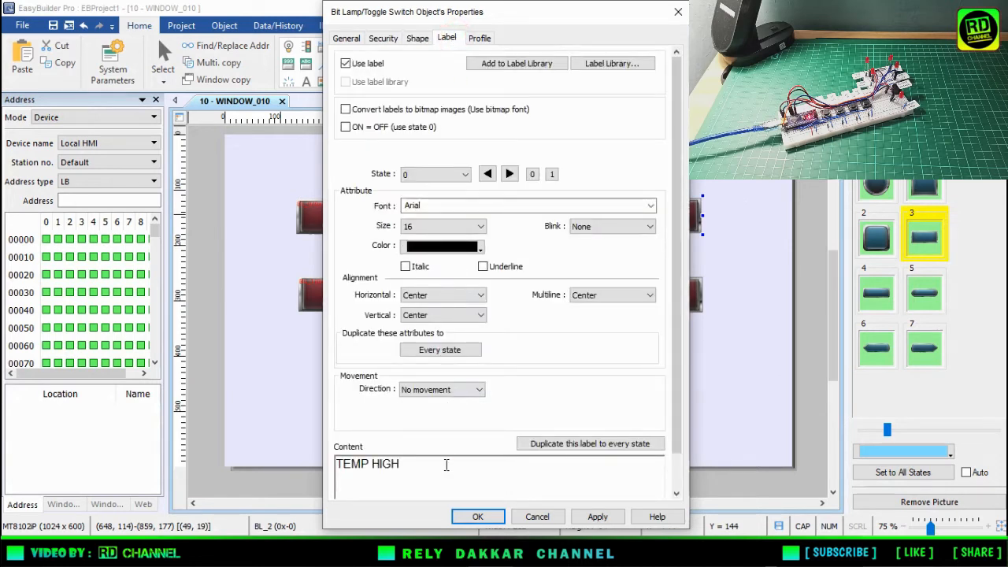
click(446, 465)
drag(412, 465, 309, 452)
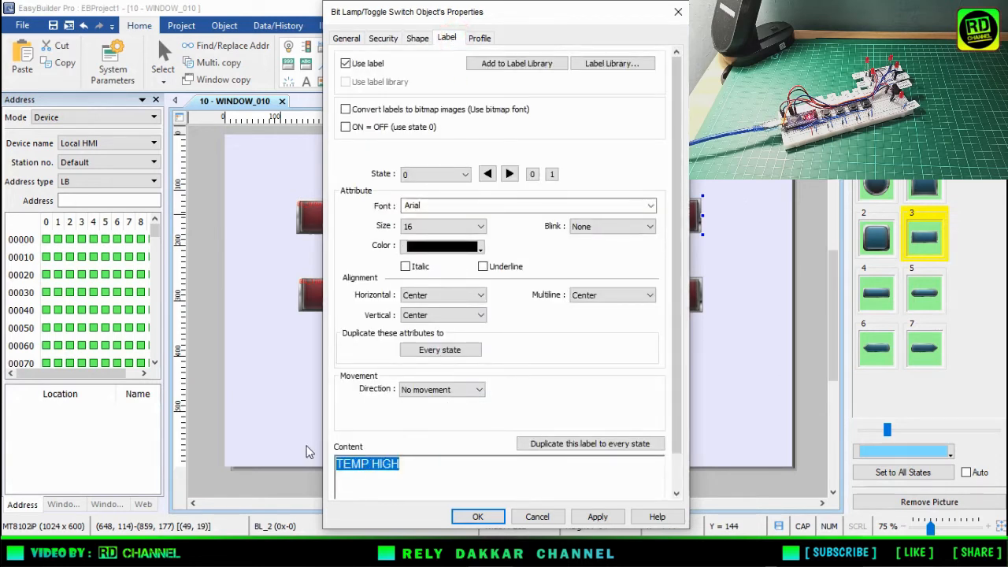
text(LEVEL LOW)
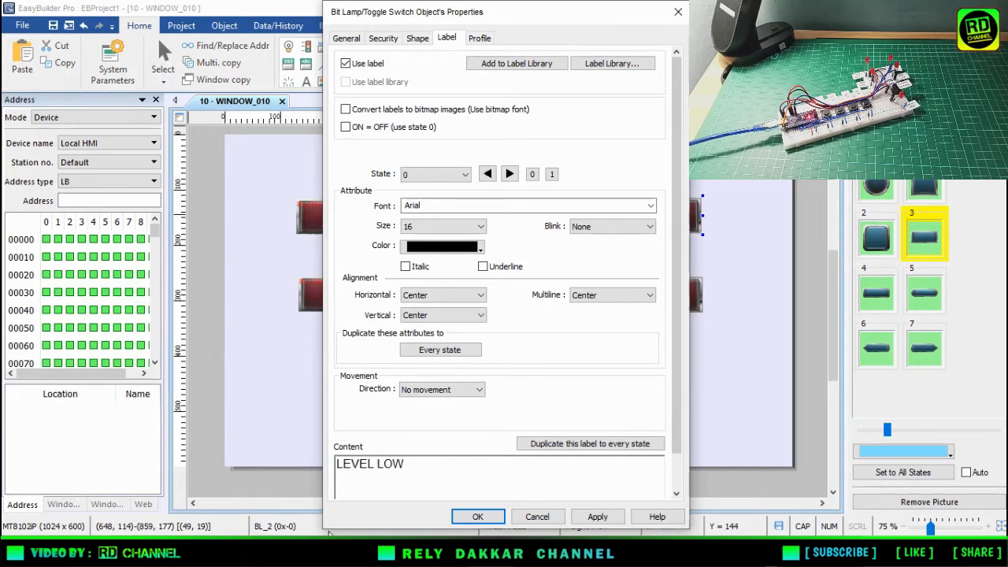
click(589, 443)
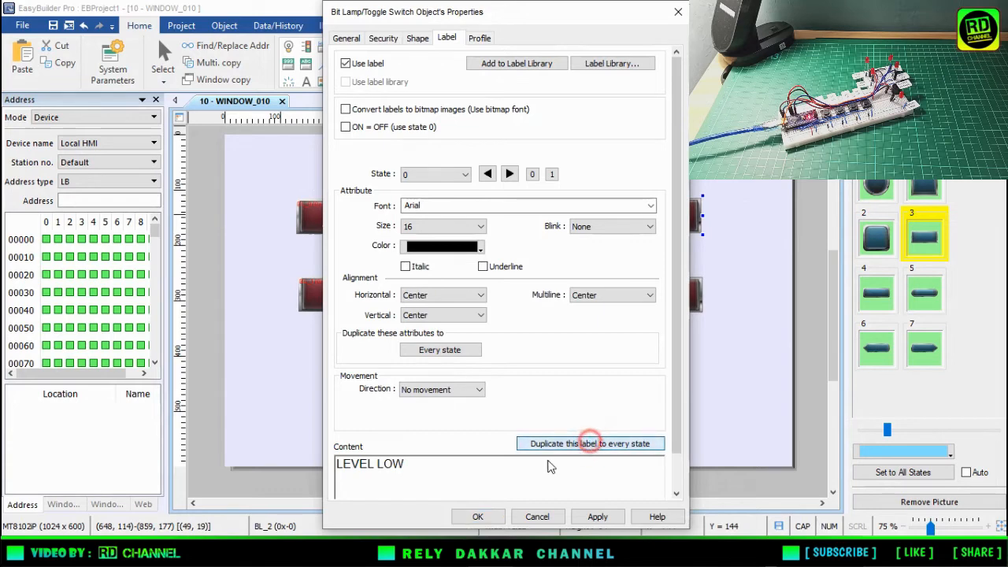
click(478, 517)
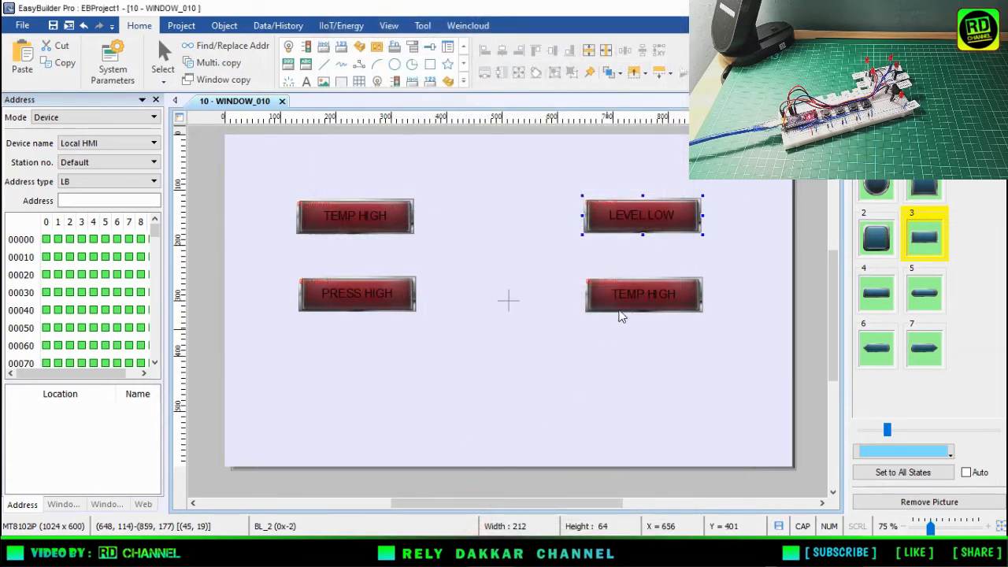
Step: Change the lower-right lamp's label to LEVEL HIGH, duplicate it to every state, and confirm the properties
click(622, 303)
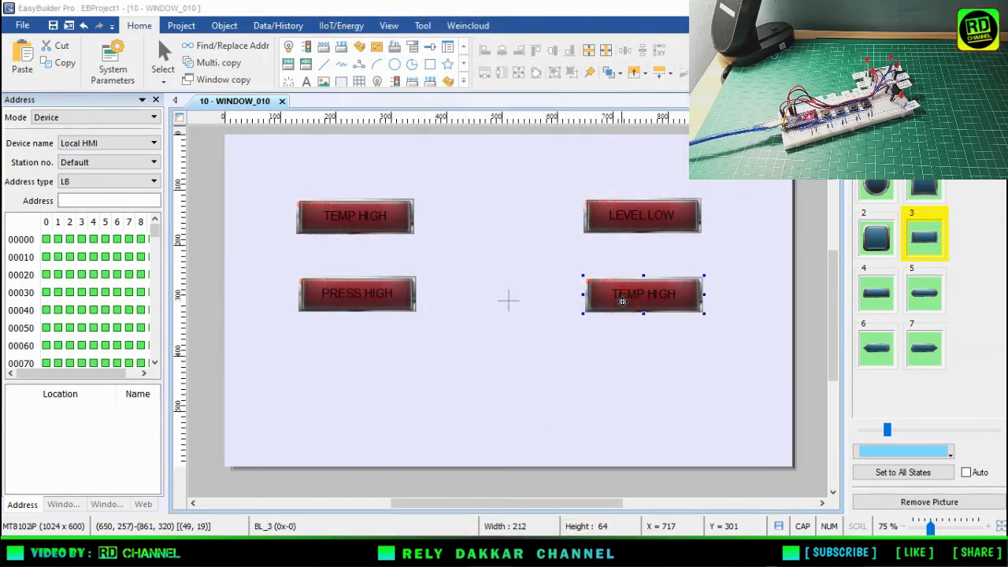
double_click(622, 302)
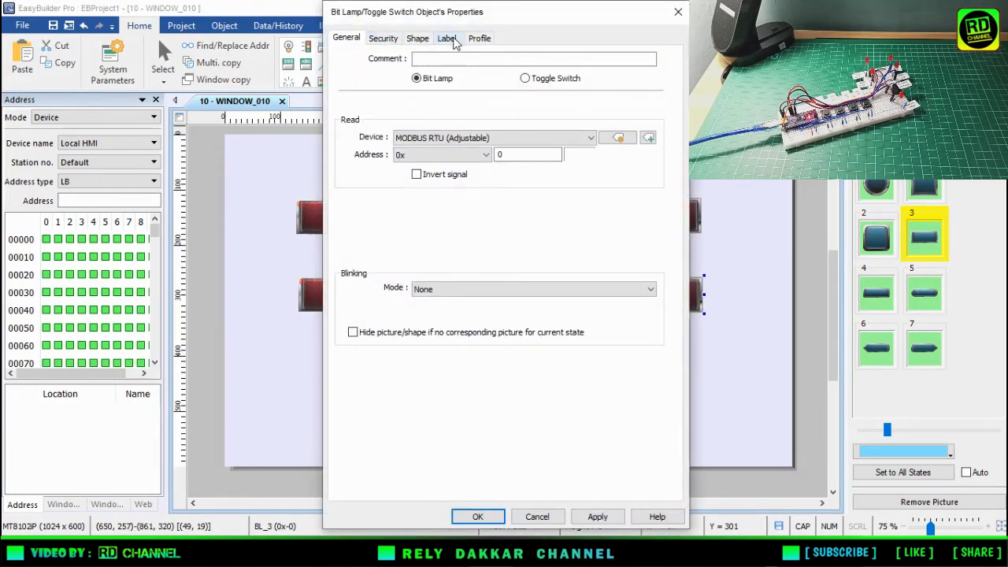
click(449, 39)
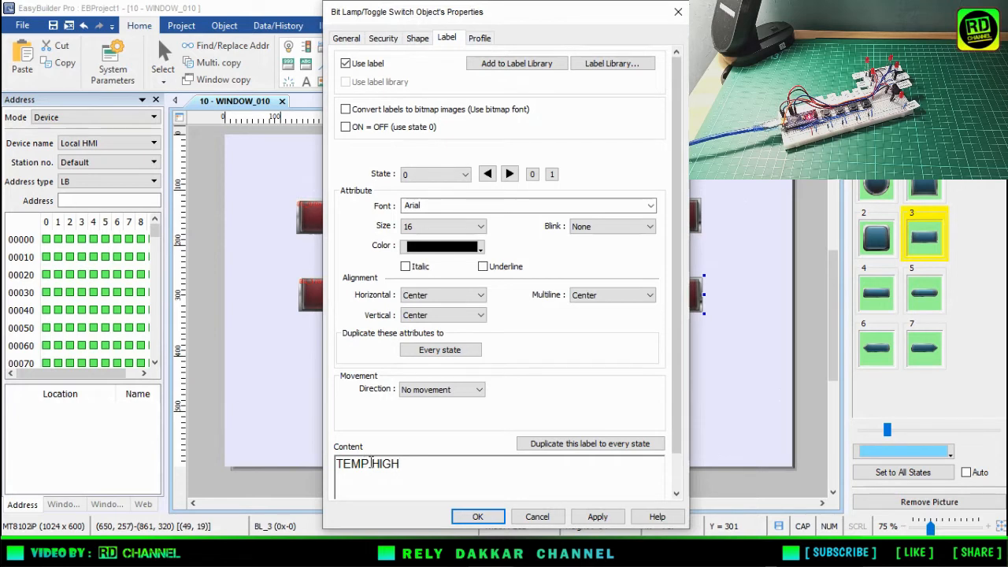
drag(371, 463, 312, 454)
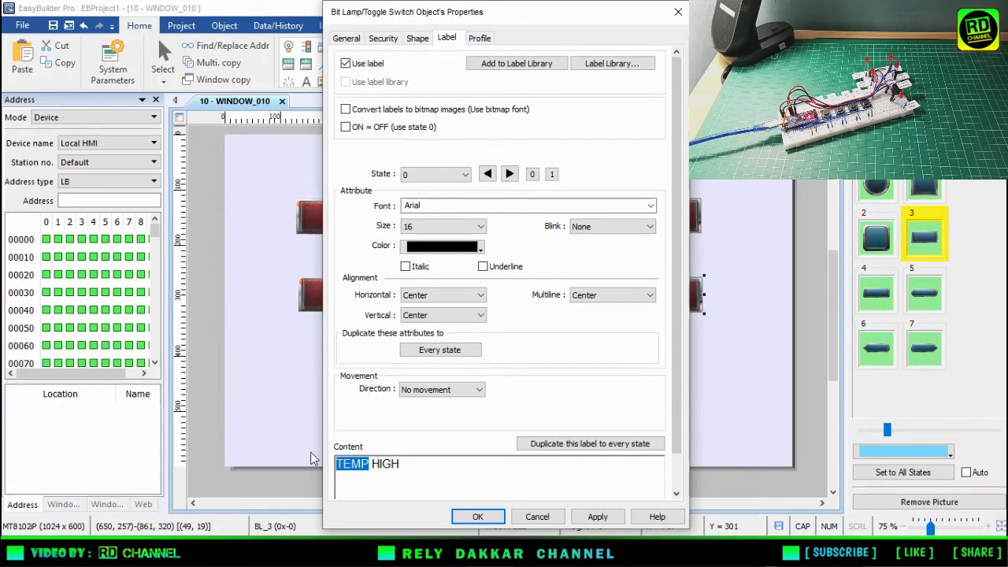
text(LEV)
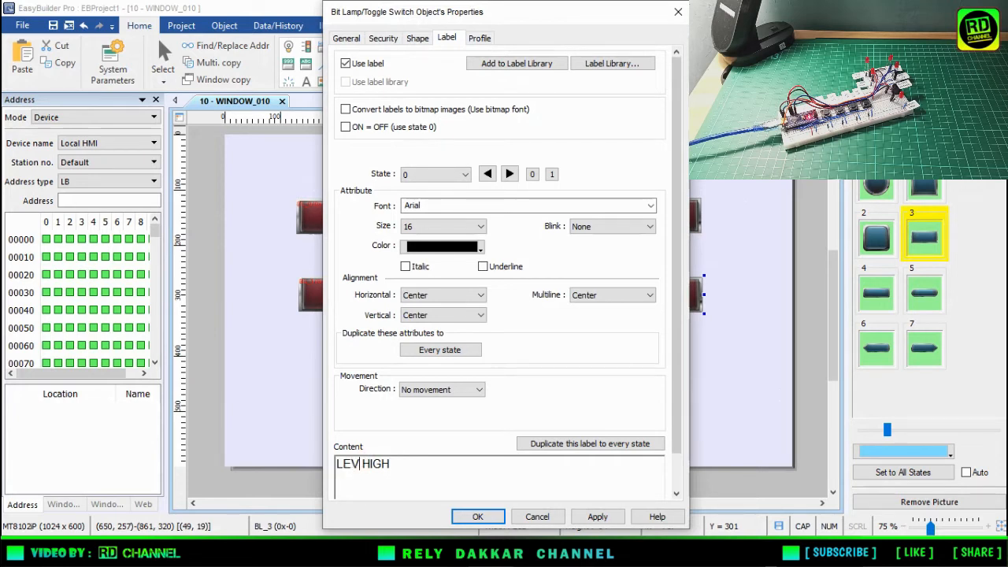
text(EL)
click(560, 443)
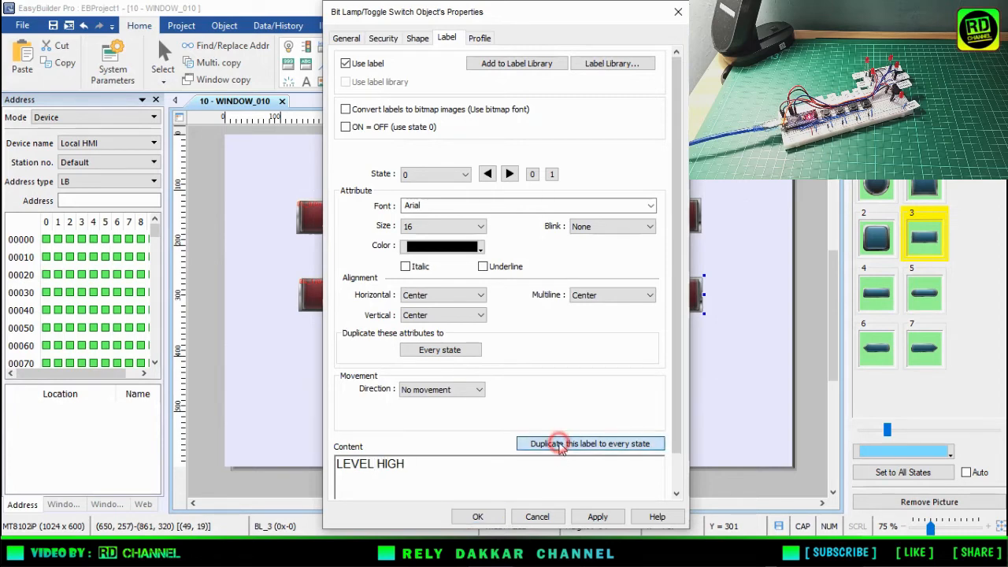
click(458, 520)
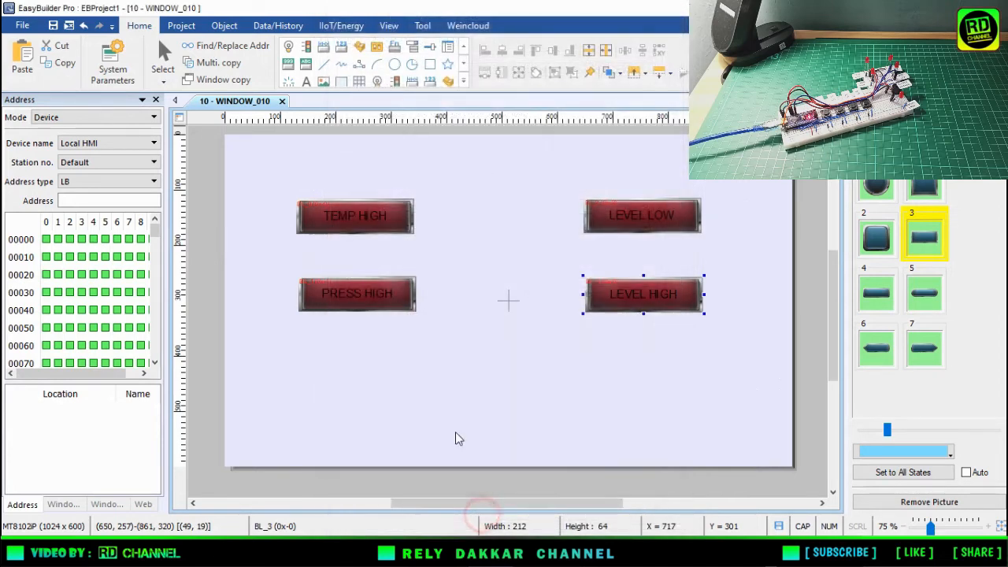
click(451, 419)
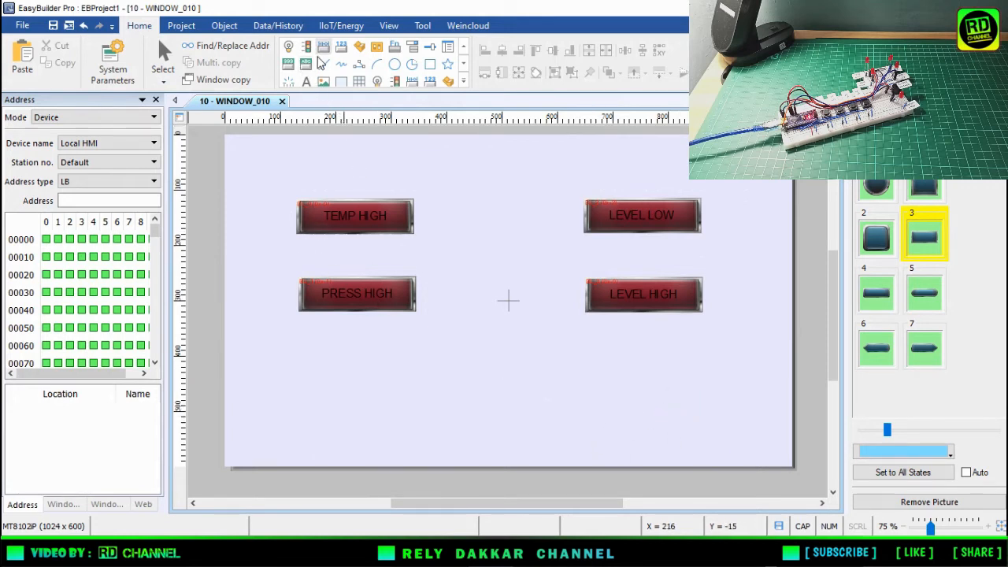
Step: Create a new bit lamp object reading from MODBUS RTU address 0x-5
click(289, 46)
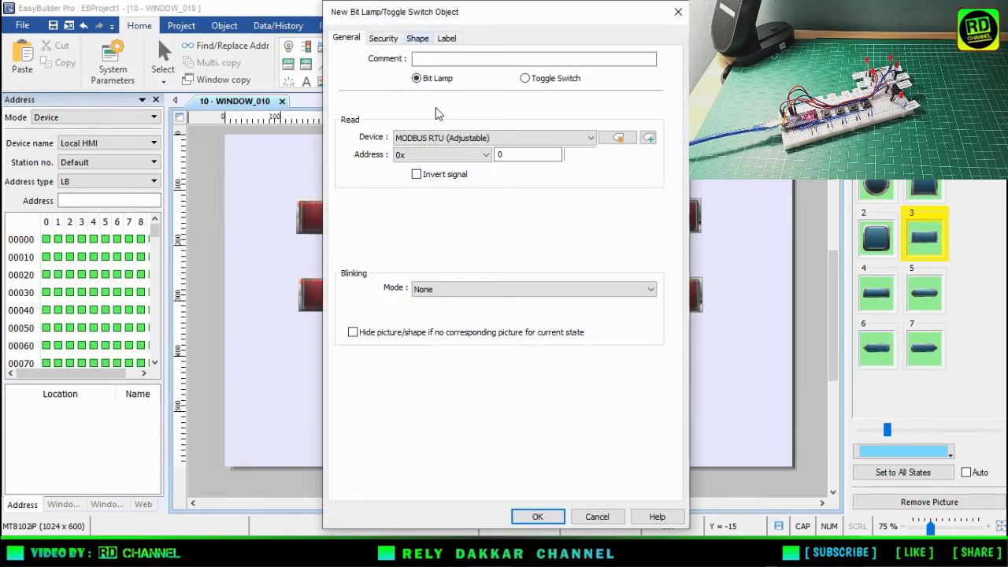
click(516, 152)
double_click(517, 154)
key(BackSpace)
Step: Give the new bit lamp the rounded-square Lamp - Standard picture number 2 and duplicate its attributes to every state
click(418, 38)
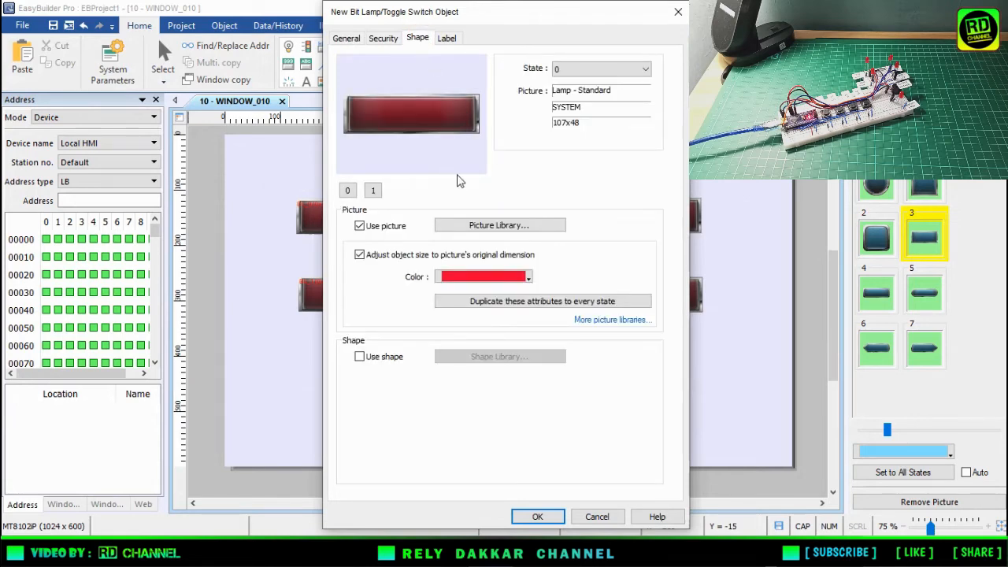
click(499, 227)
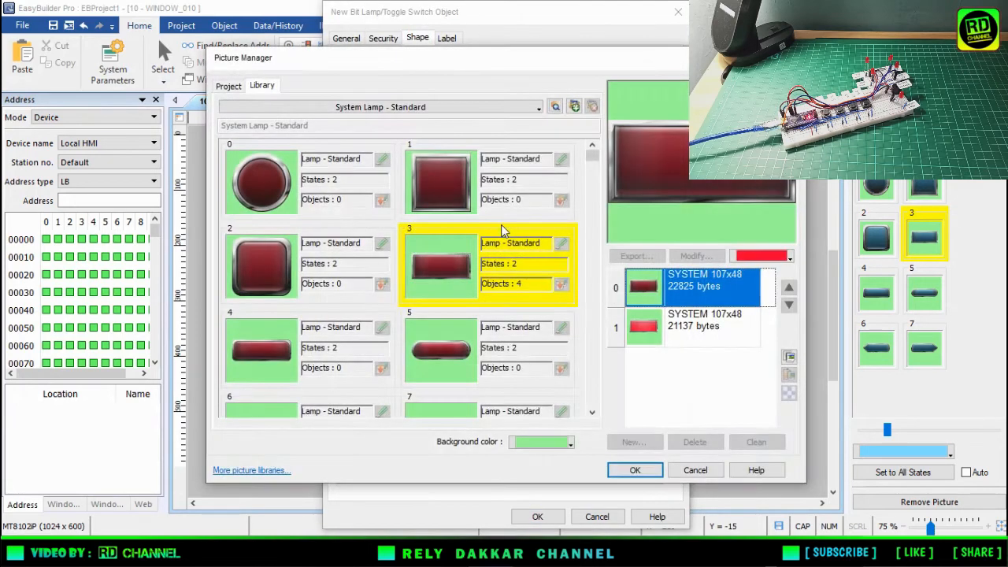
click(277, 276)
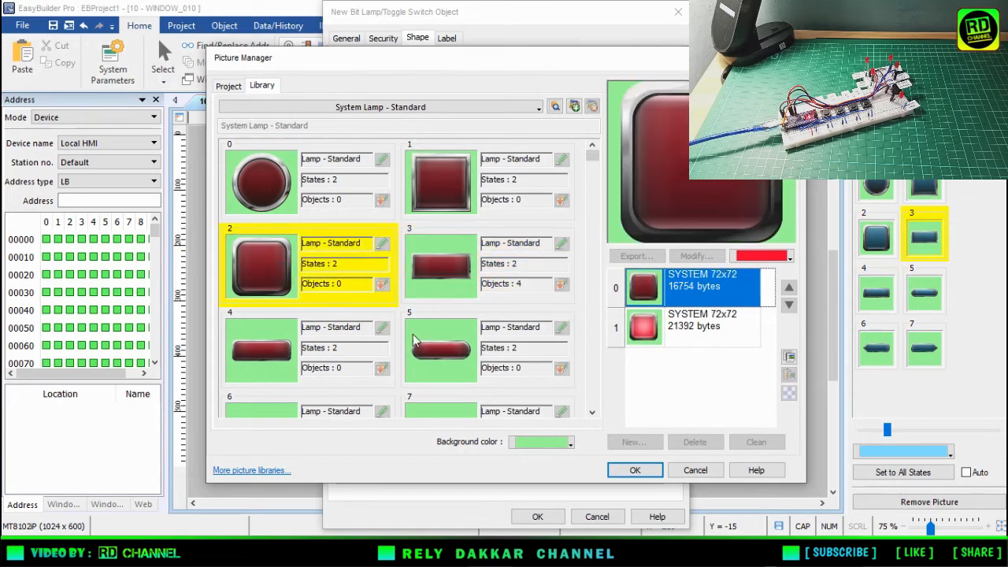
click(634, 470)
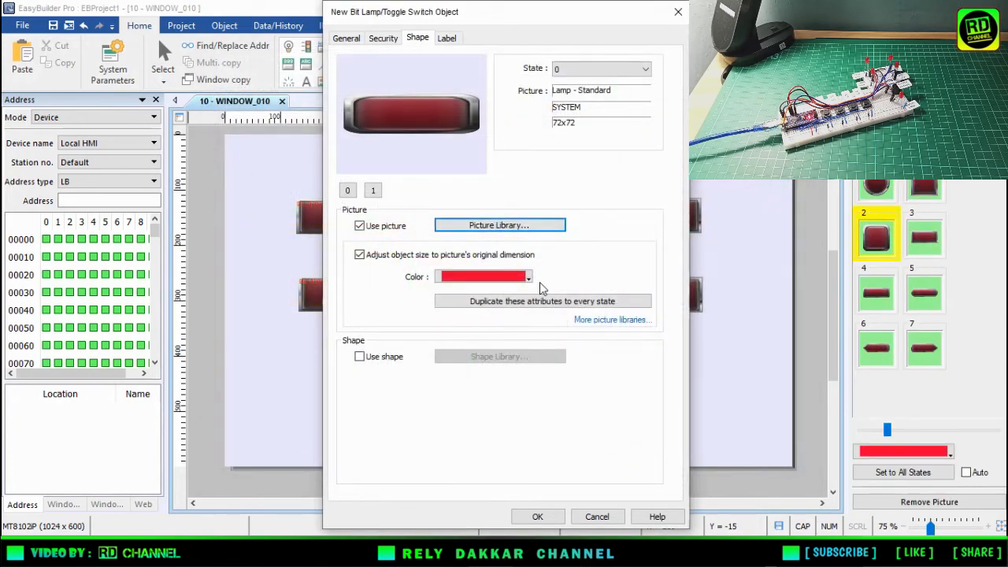
click(542, 300)
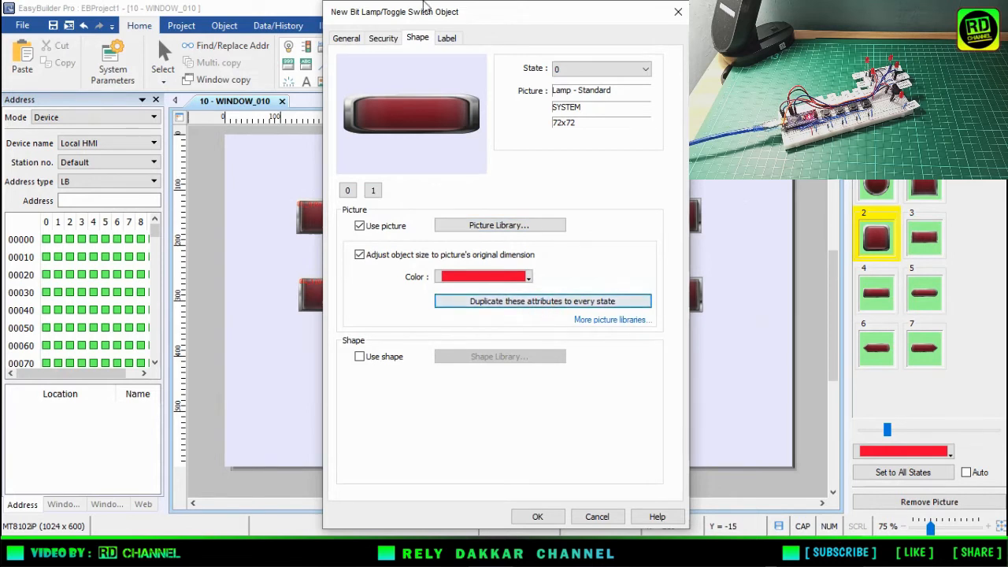
Step: Change the new lamp's label to BUZZER, duplicate it to every state, and confirm the object
click(447, 38)
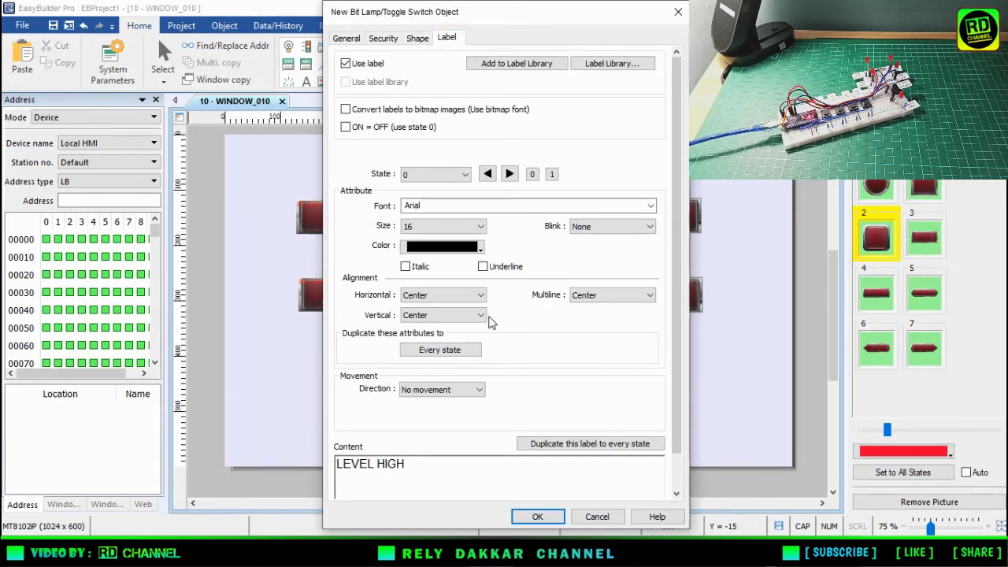
click(438, 465)
drag(406, 464, 326, 462)
text(BUZZER)
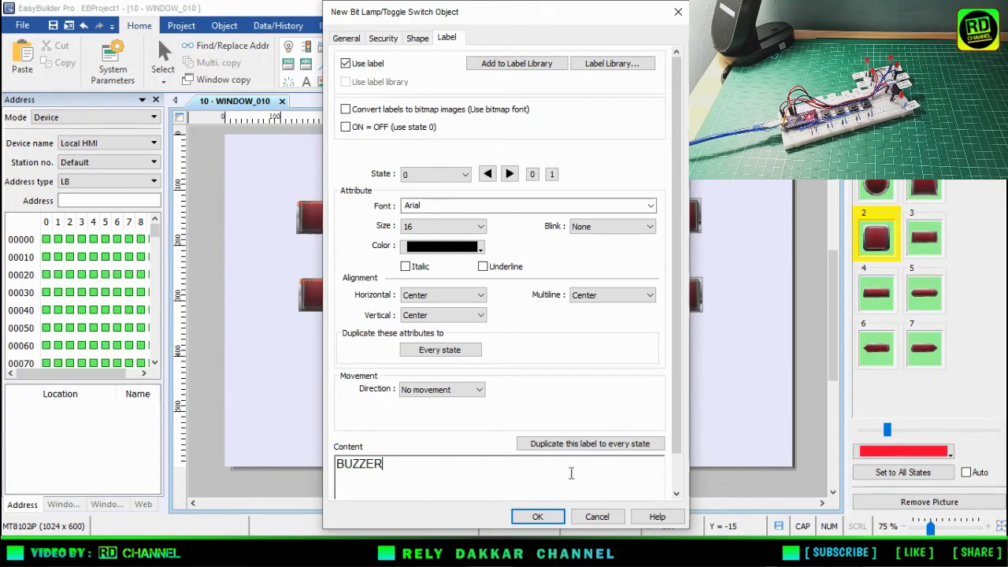
click(582, 443)
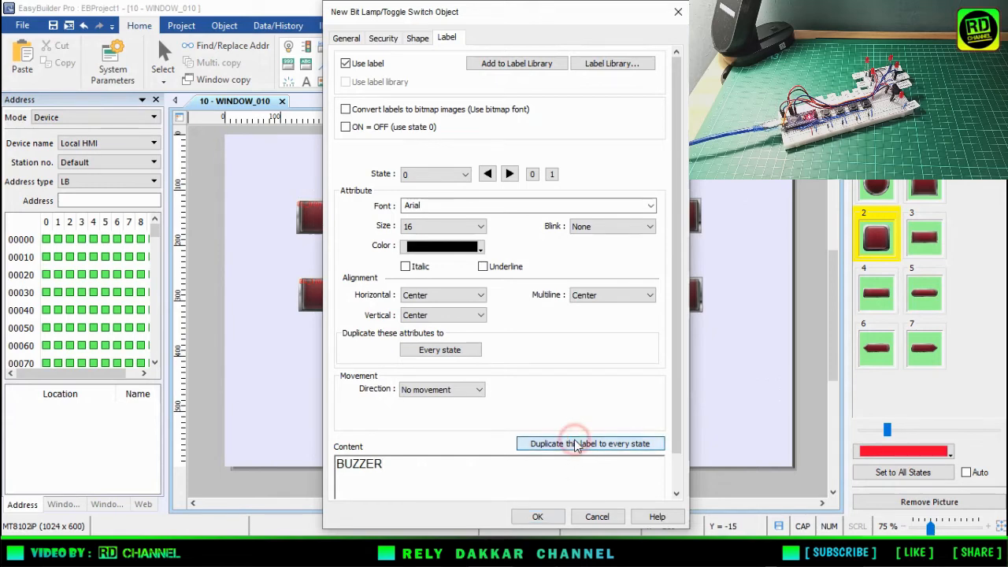
click(538, 516)
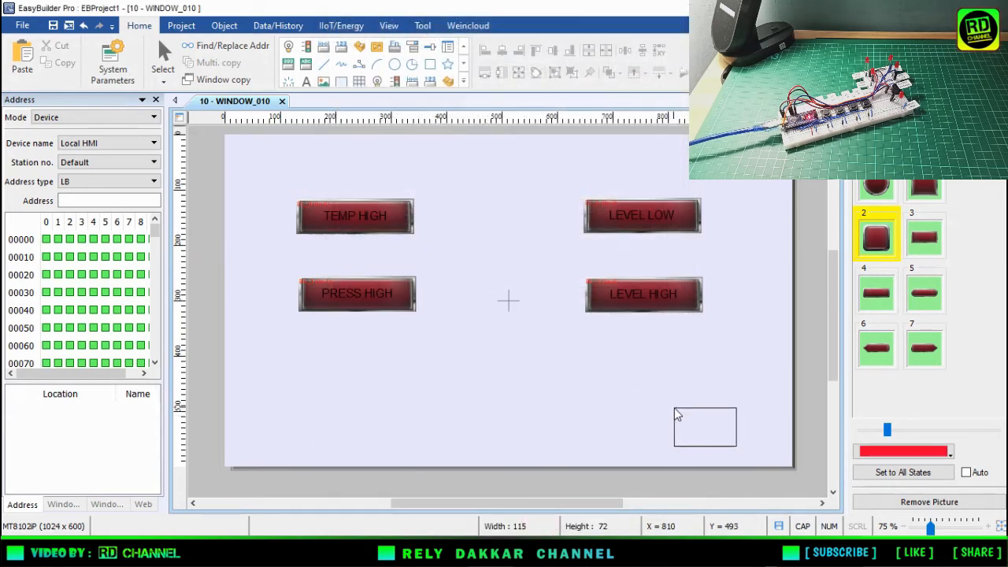
Step: Place the BUZZER lamp in the lower-right corner of the HMI screen and enlarge it to a roughly square shape
click(675, 408)
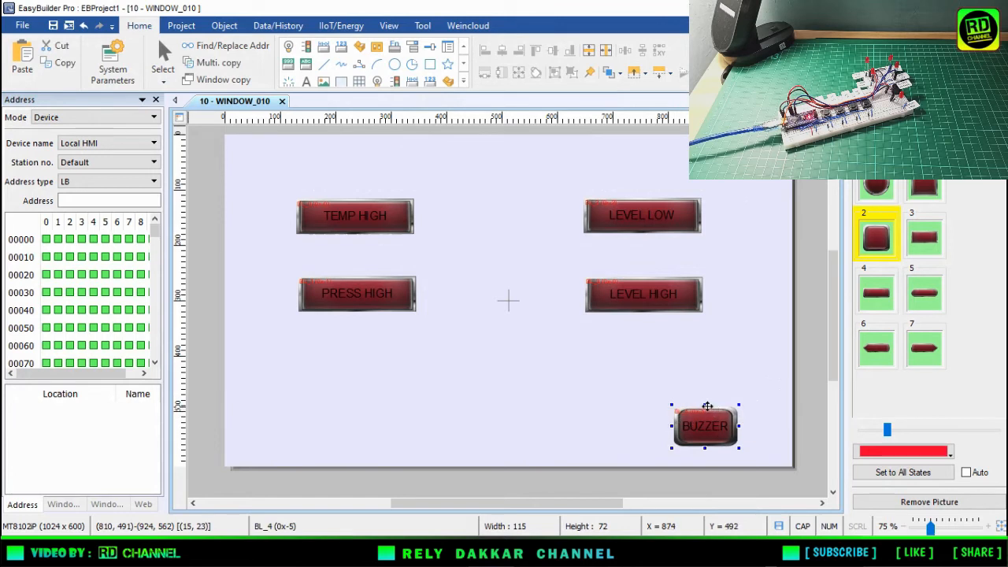
drag(705, 405, 697, 380)
drag(720, 418, 761, 429)
click(578, 416)
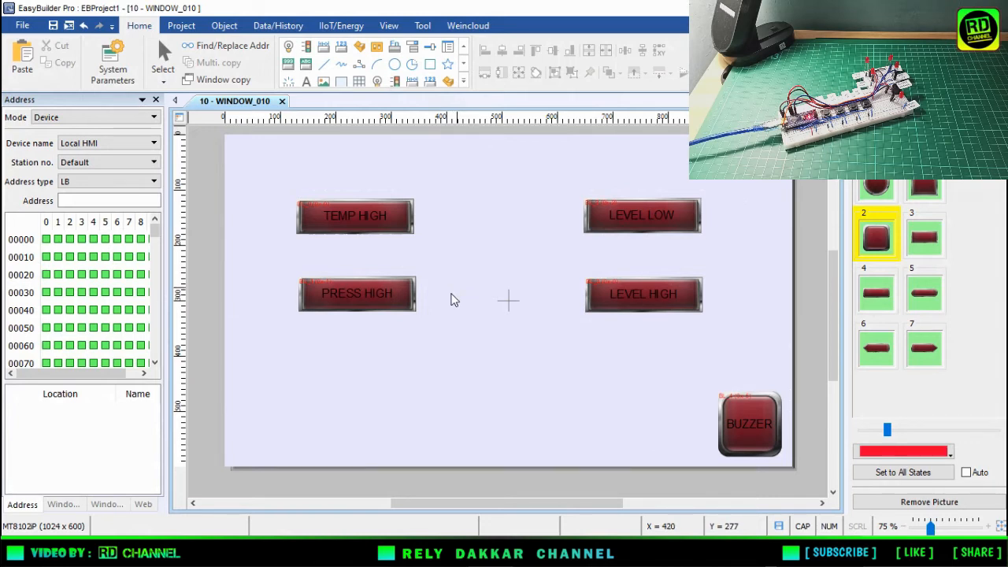
Step: Create a new set bit object writing to MODBUS RTU address 0x-132 with the Momentary set style
click(321, 50)
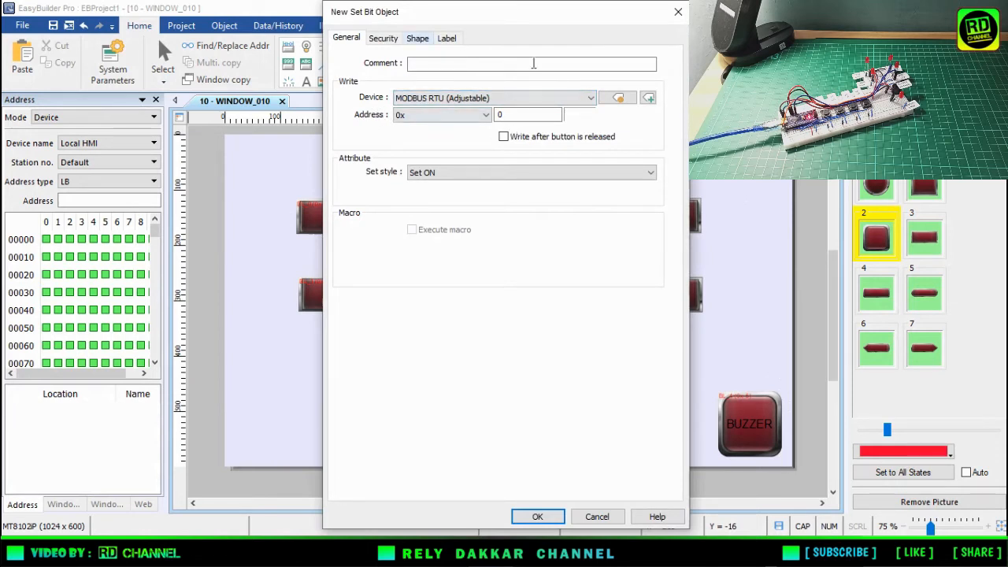
drag(473, 16, 473, 53)
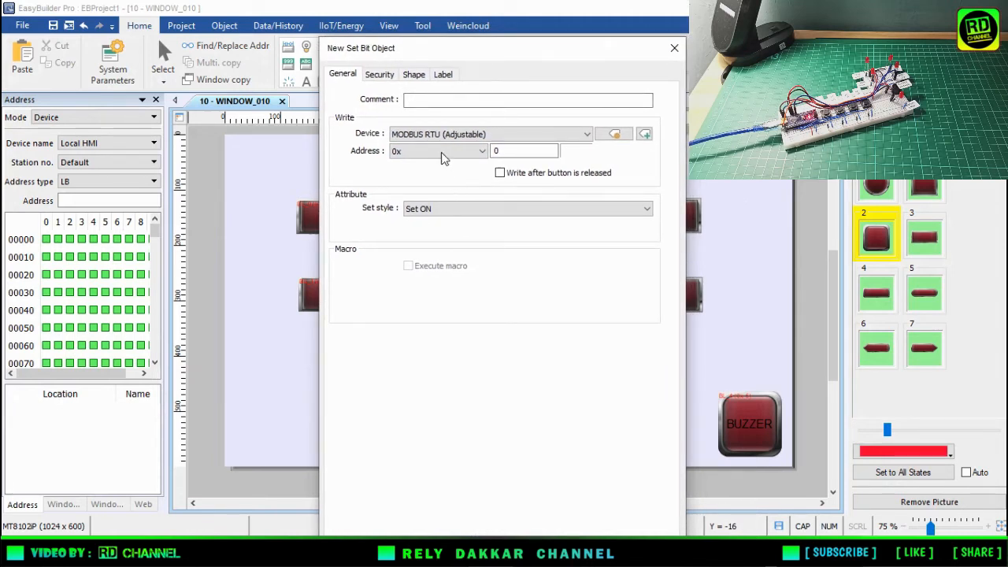
click(508, 150)
text(132)
click(550, 207)
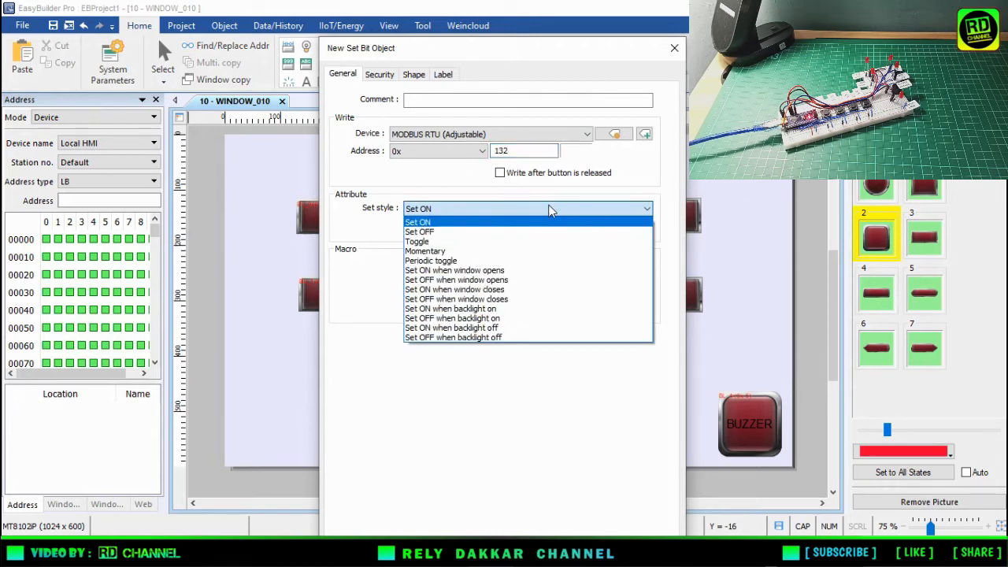
click(501, 251)
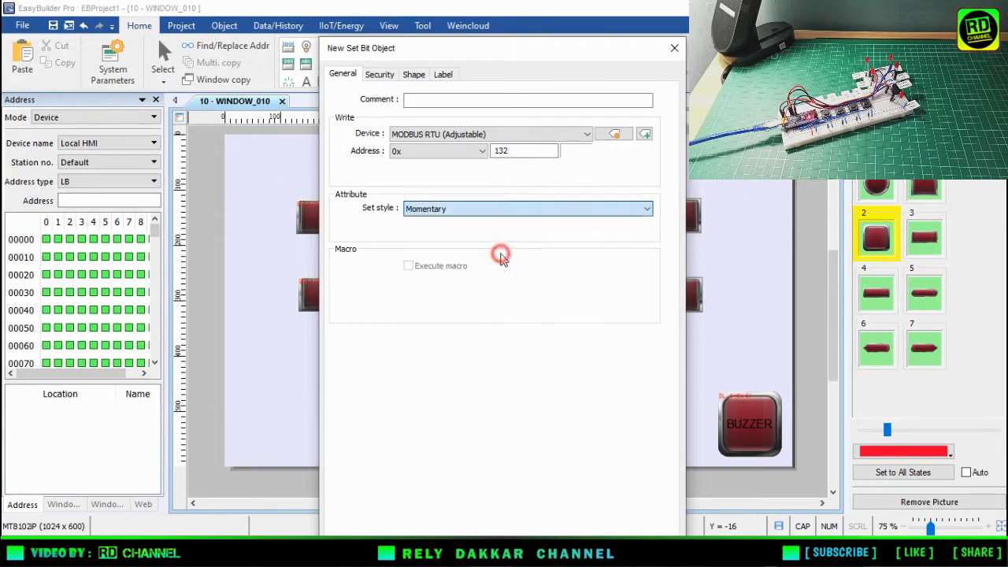
Step: Give the set bit object the rectangular Button - Flat picture number 3
click(414, 75)
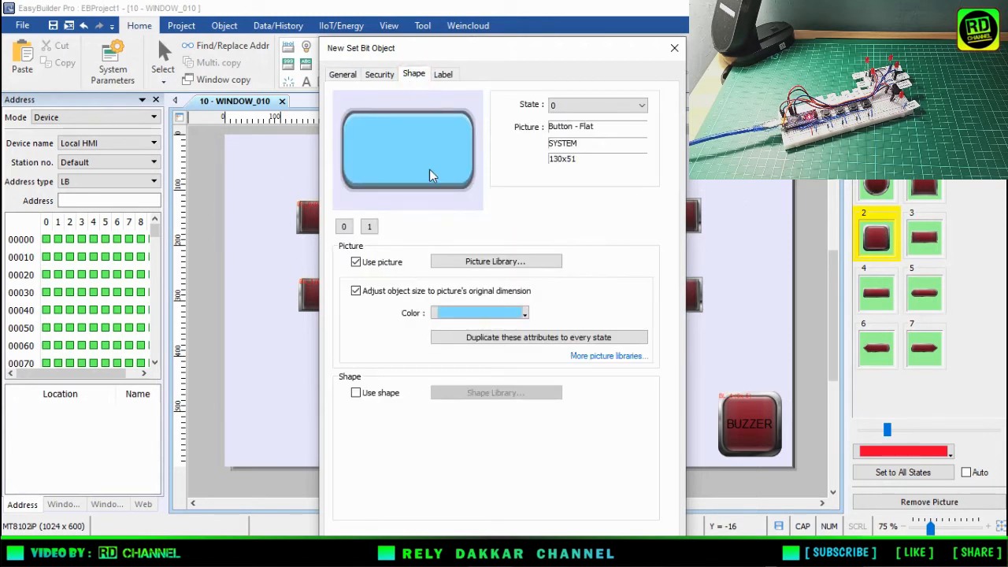
click(513, 262)
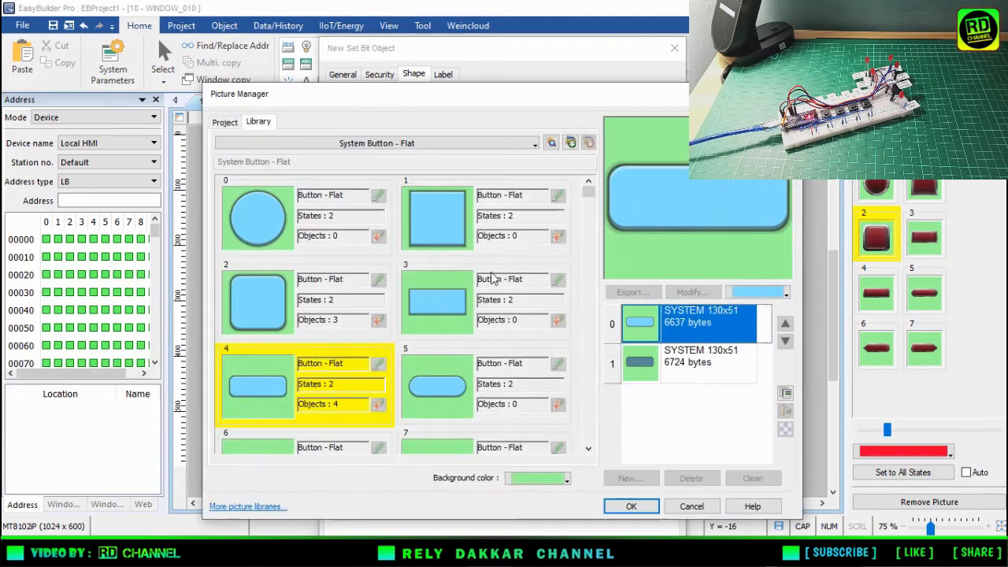
click(432, 307)
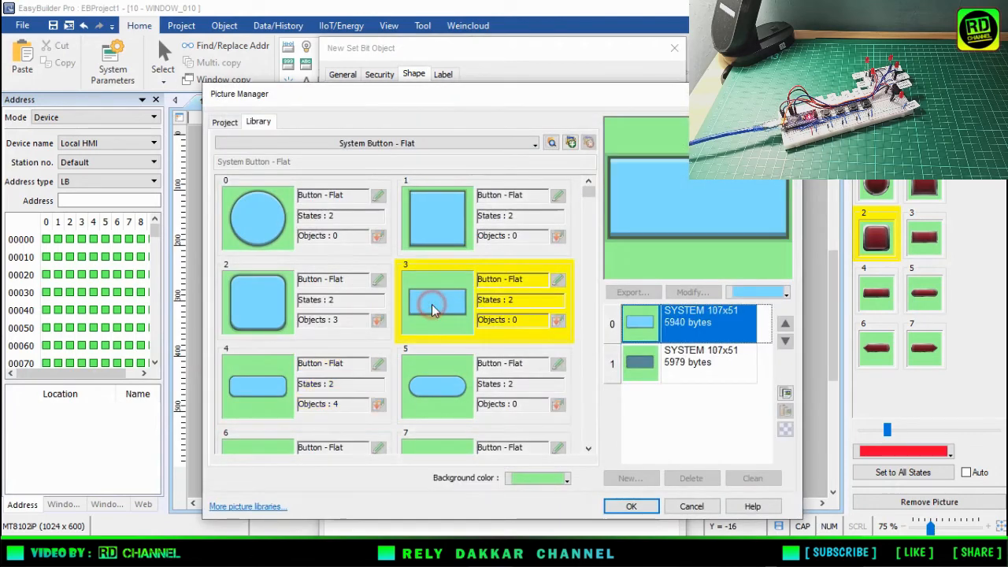
click(631, 506)
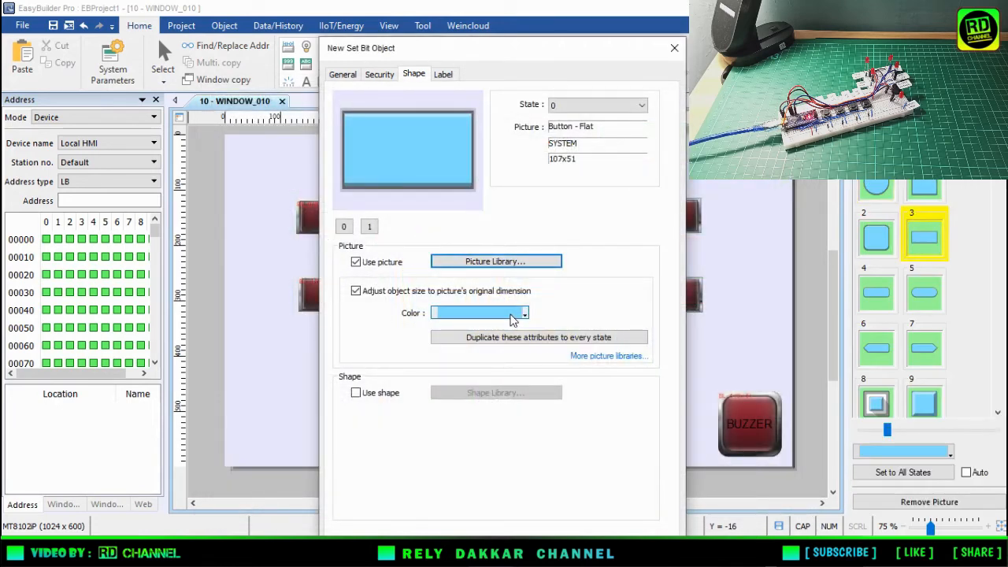
Step: Colour the button picture light yellow in states 0 and 1, and duplicate the picture attributes to every state
click(498, 313)
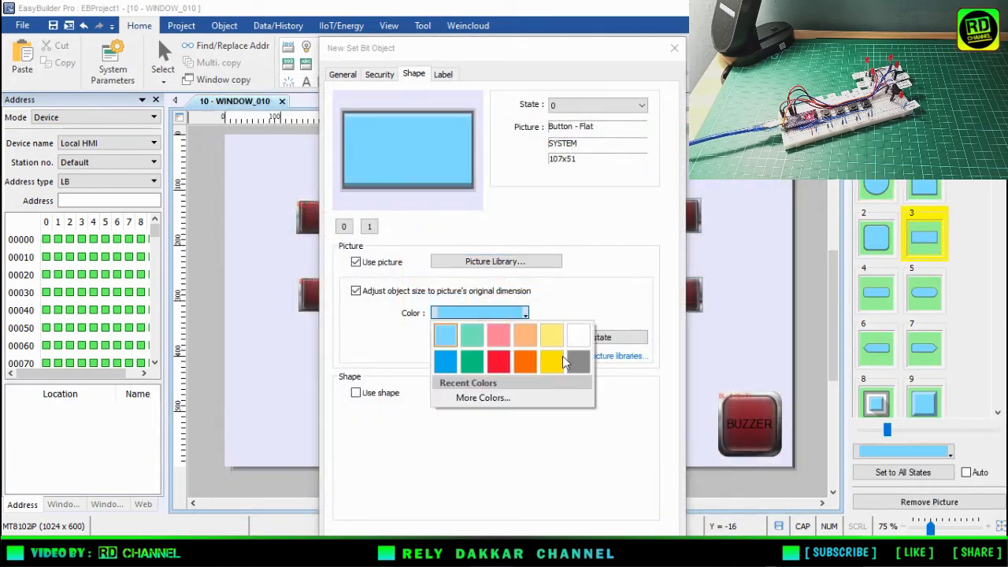
click(552, 338)
click(343, 227)
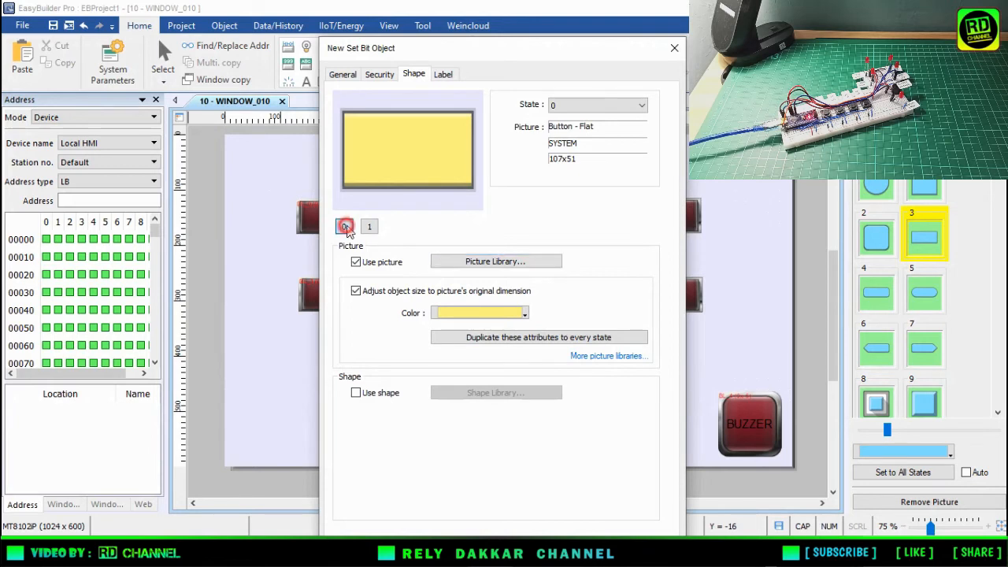
click(368, 228)
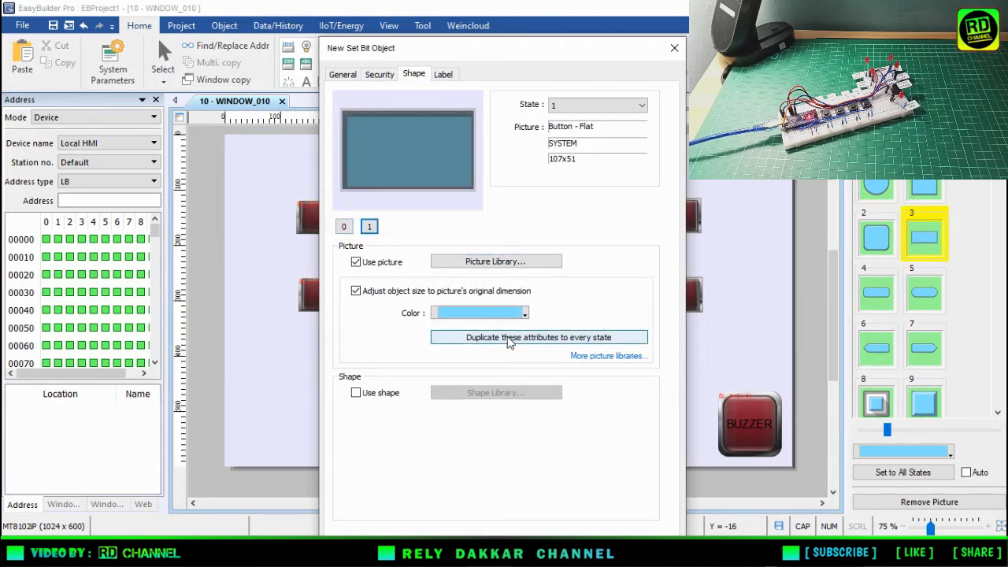
click(518, 313)
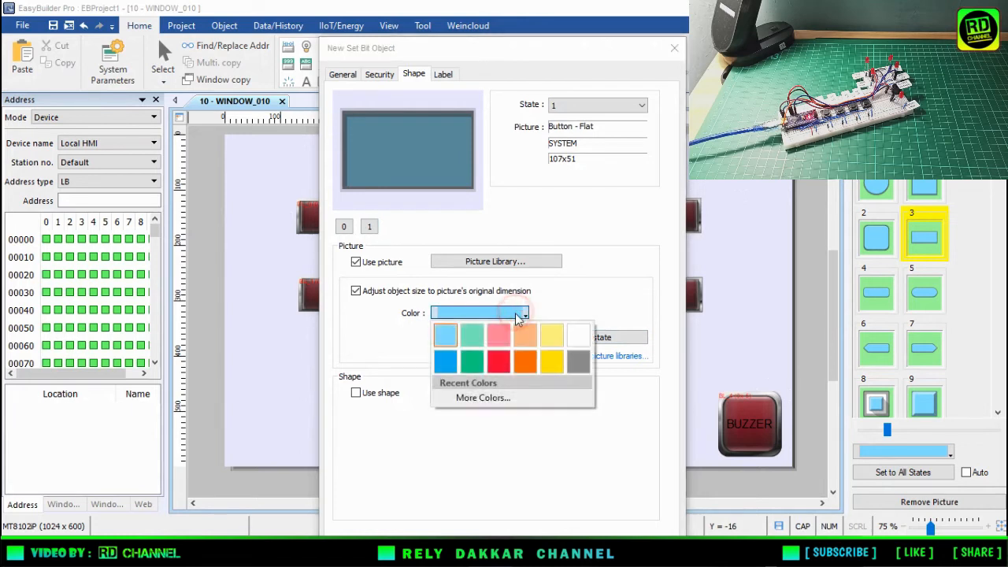
click(557, 344)
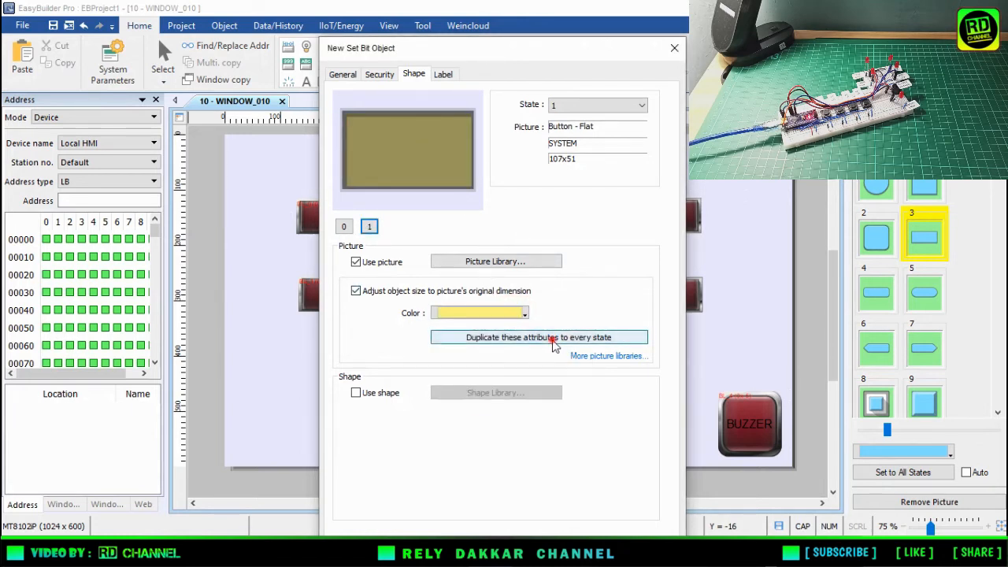
click(525, 337)
Step: Enable the button's label with the text LAMP TEST, duplicate it to every state, and confirm the object
click(446, 75)
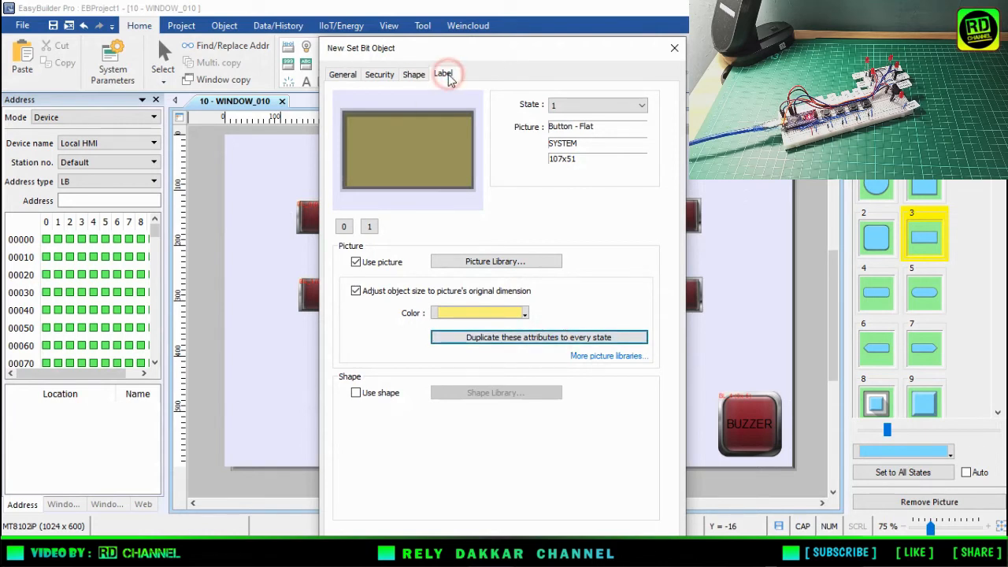
click(367, 101)
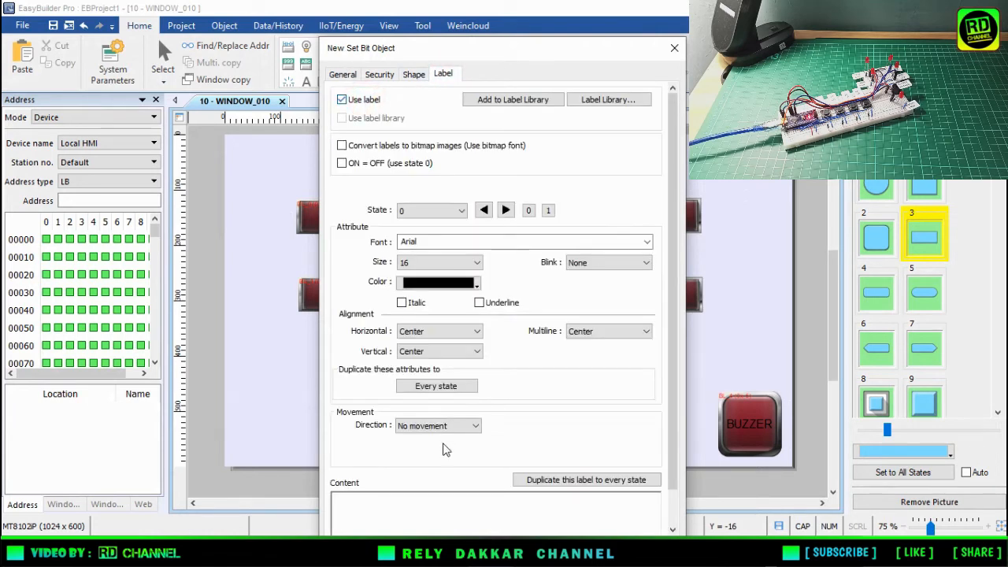
click(421, 498)
text(LAMP TE)
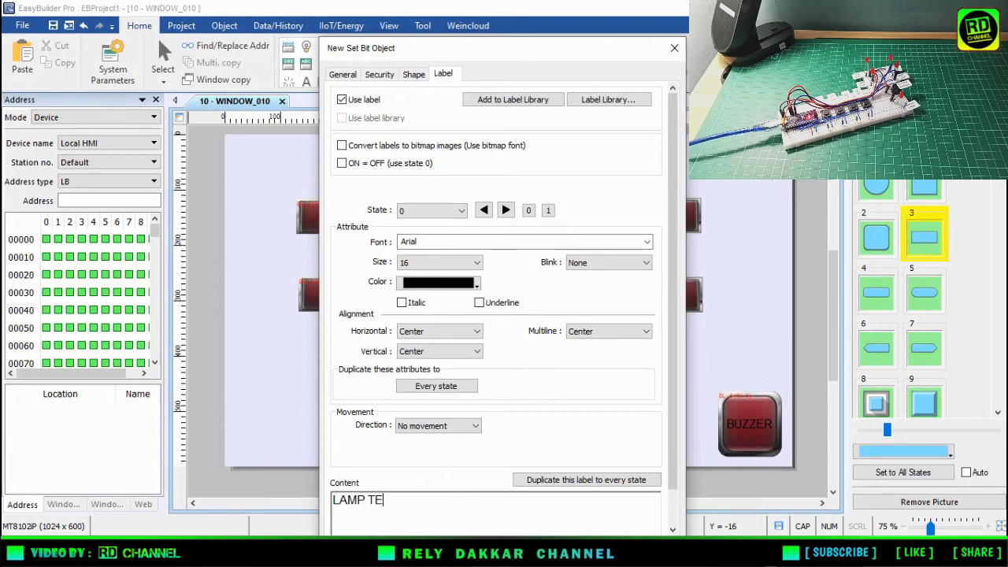
text(ST)
drag(574, 49, 524, 13)
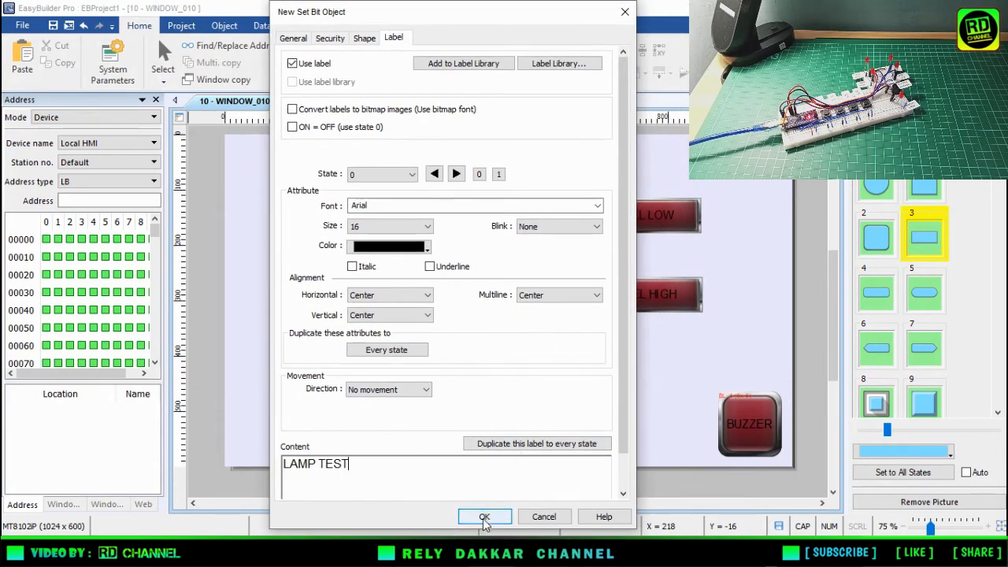
click(513, 444)
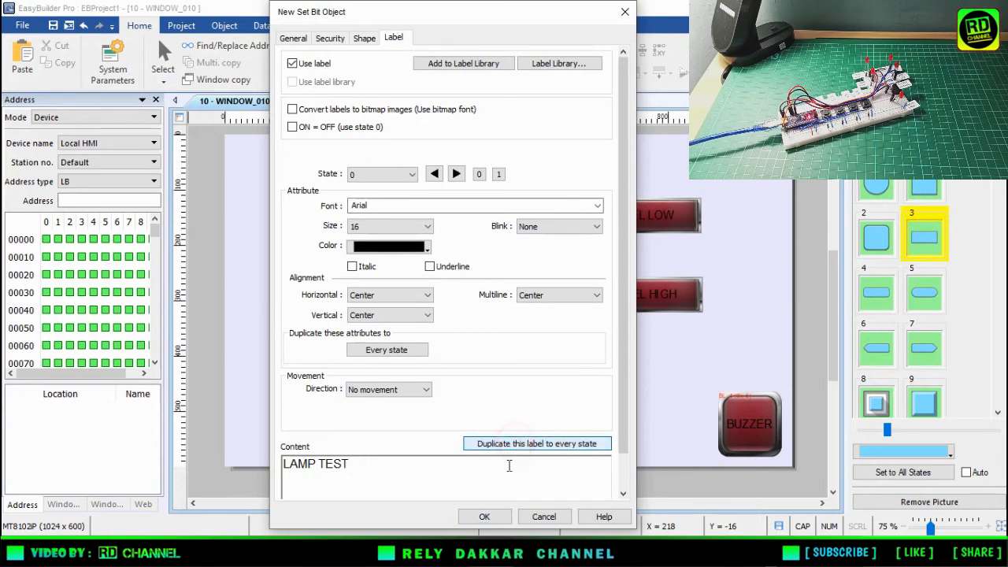
click(484, 517)
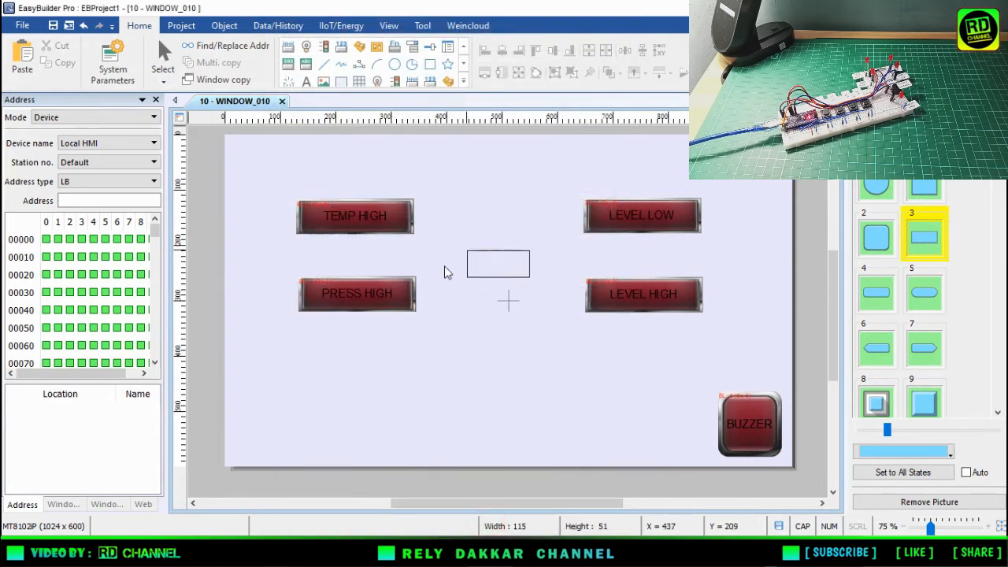
Step: Place the LAMP TEST button in the lower-left corner of the HMI screen and resize it to about 194 by 75
click(281, 422)
mouse_move(348, 421)
mouse_down()
mouse_move(370, 406)
mouse_move(389, 429)
mouse_move(345, 439)
mouse_up()
click(380, 410)
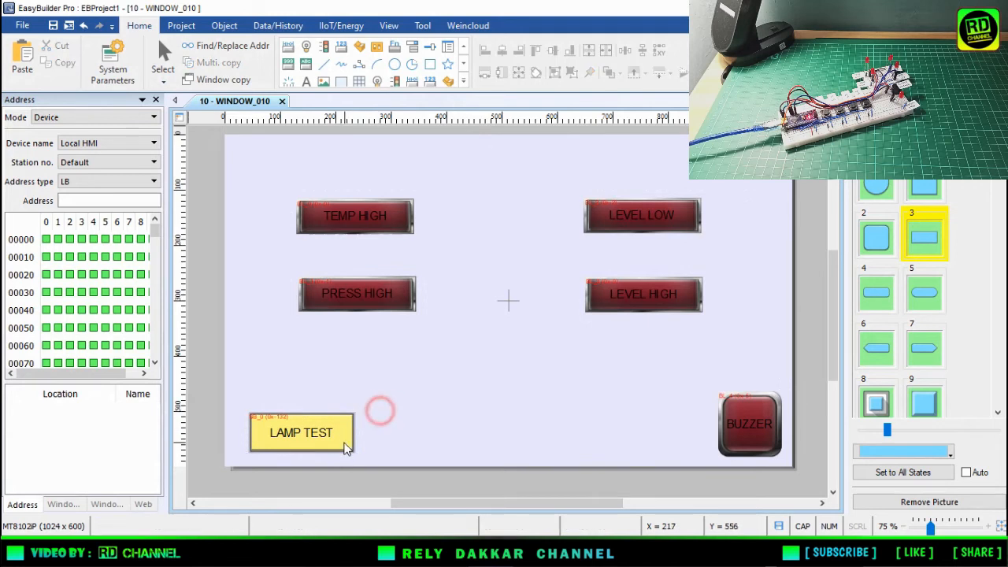
Step: Copy the LAMP TEST button and paste a duplicate of it on the HMI screen
click(344, 442)
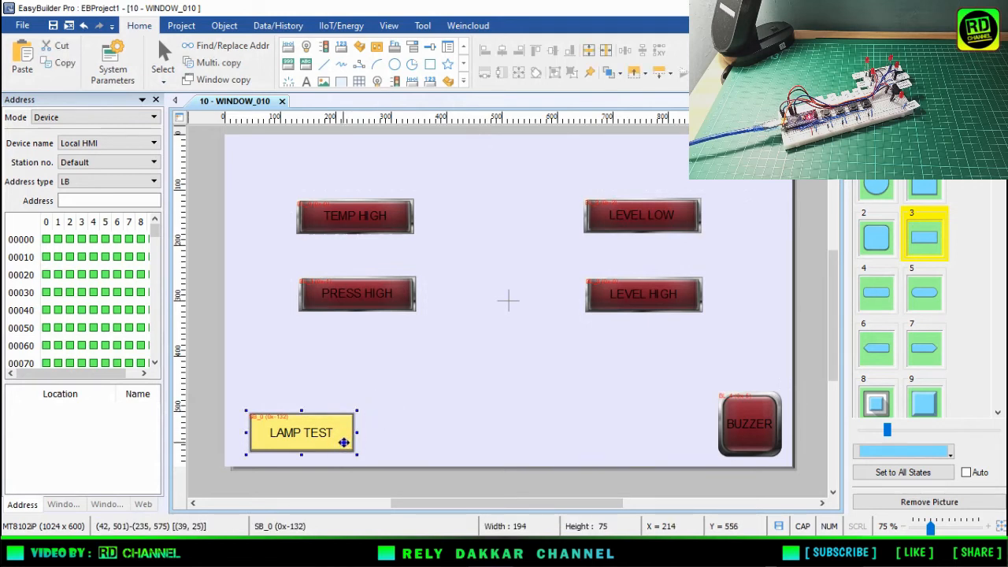
right_click(344, 442)
click(379, 259)
right_click(438, 425)
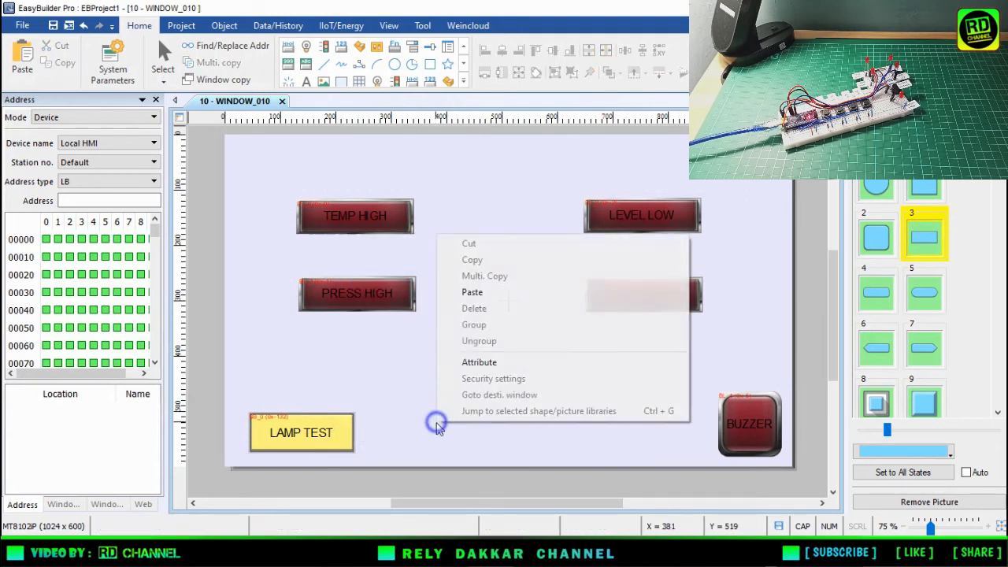
click(474, 292)
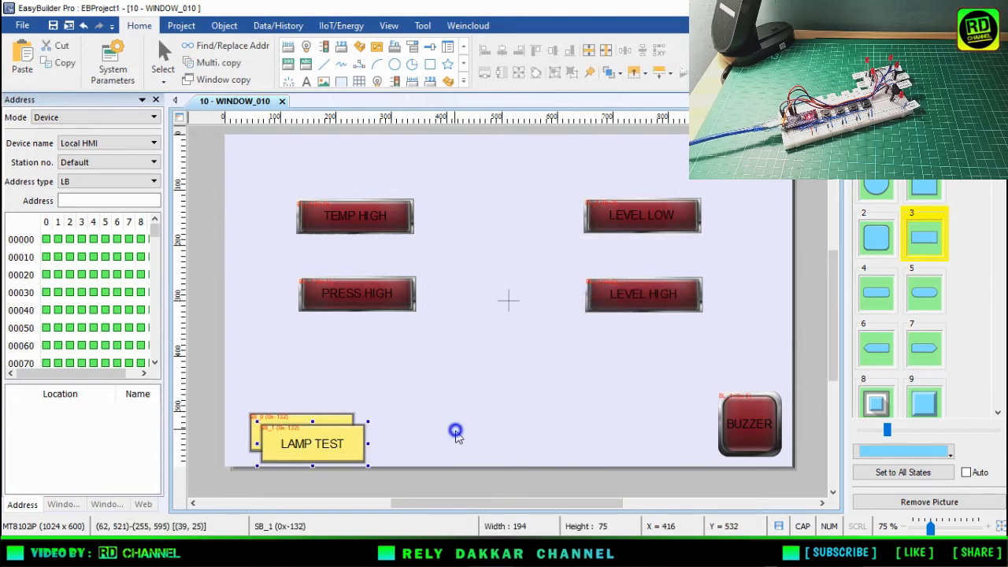
Step: Paste another LAMP TEST button copy and arrange both copies in a row between the original and the BUZZER lamp
right_click(455, 432)
click(493, 260)
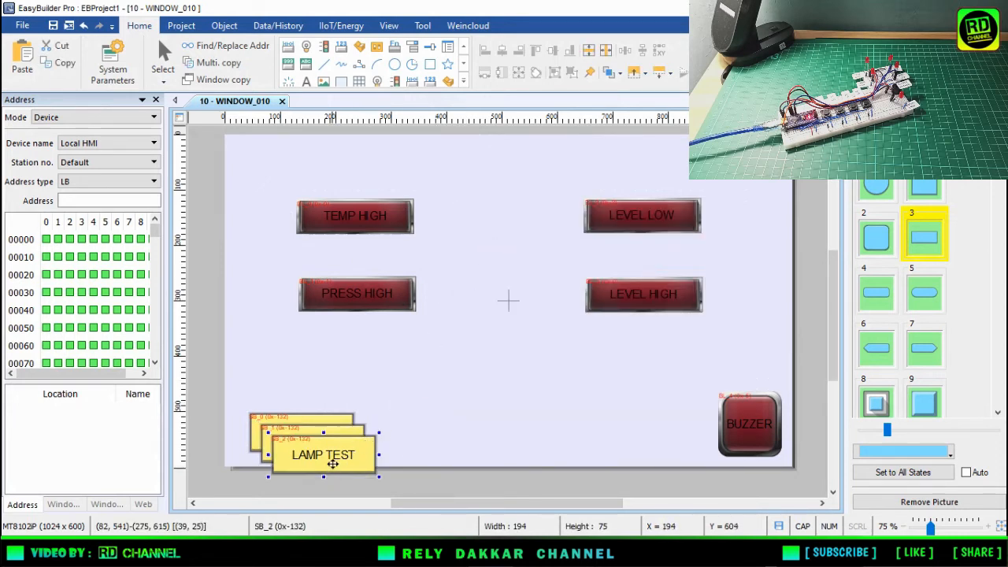
drag(333, 464, 485, 436)
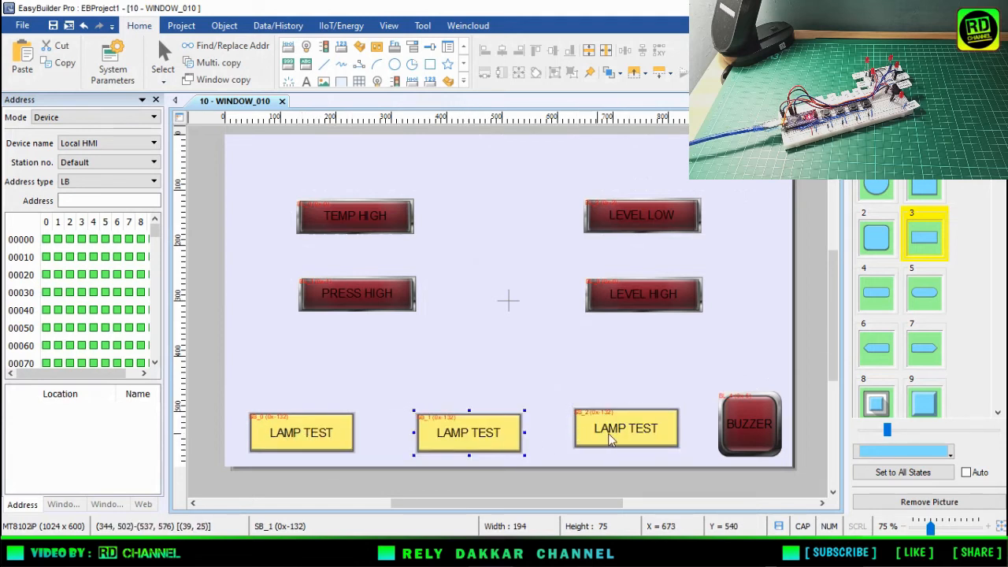
click(609, 435)
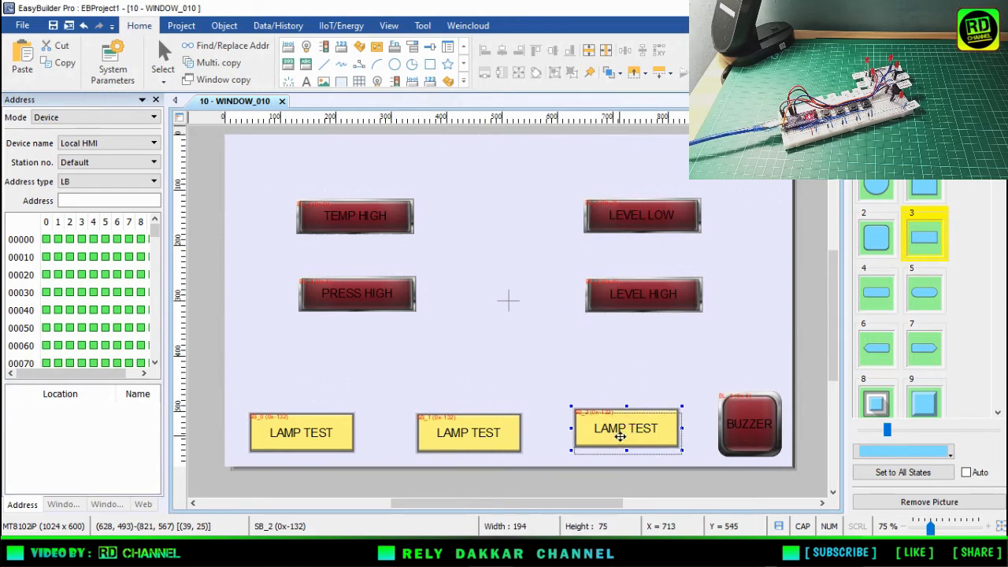
drag(620, 436, 622, 441)
click(513, 378)
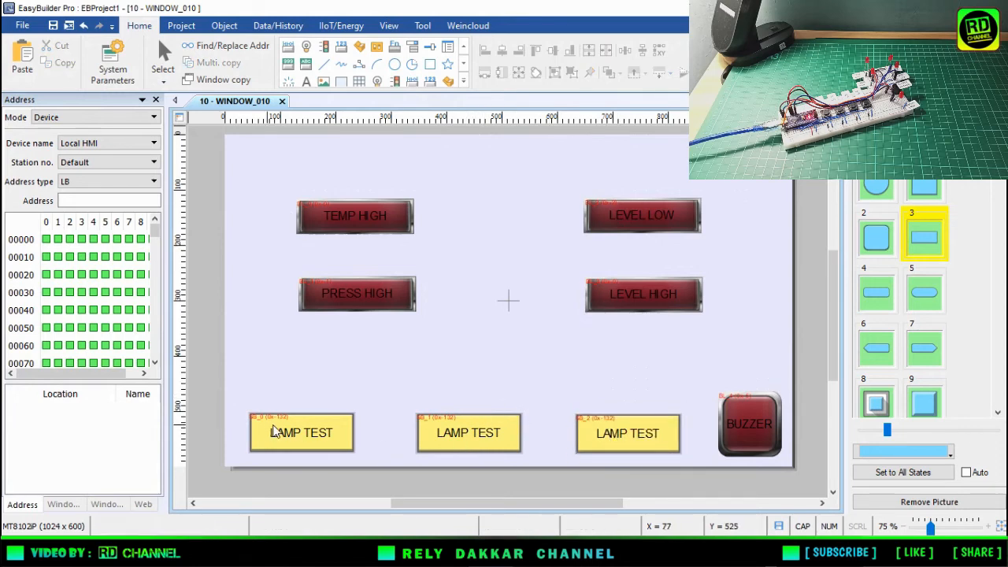
Step: Change the label text of the middle LAMP TEST copy to MUTE
double_click(490, 437)
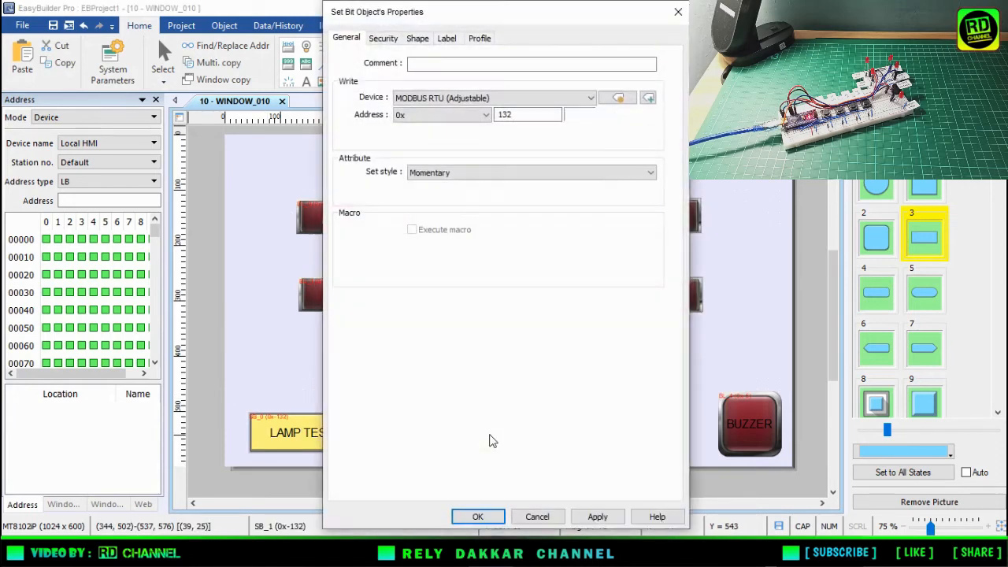
click(446, 39)
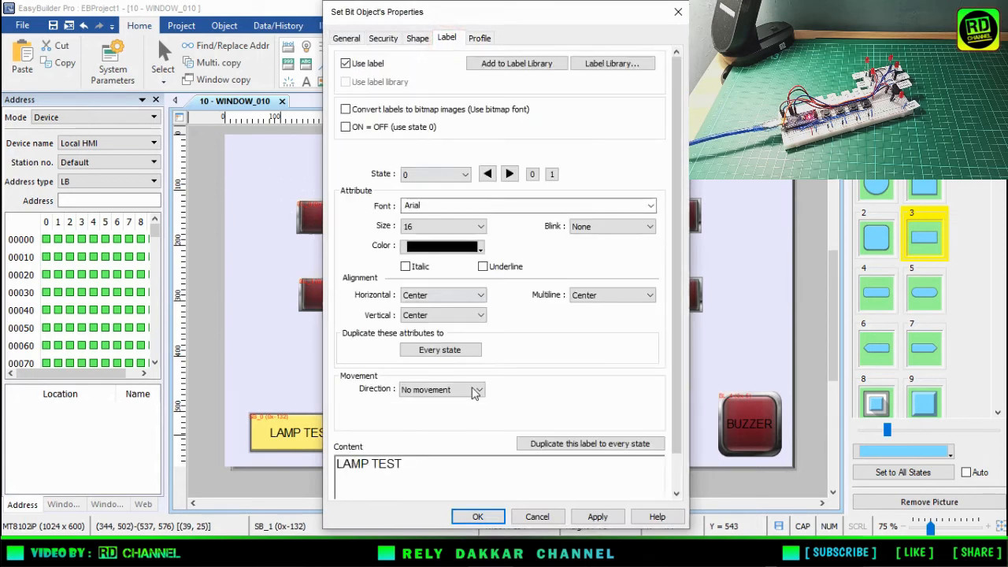
click(416, 467)
click(415, 467)
key(ctrl+a)
text(MUTE)
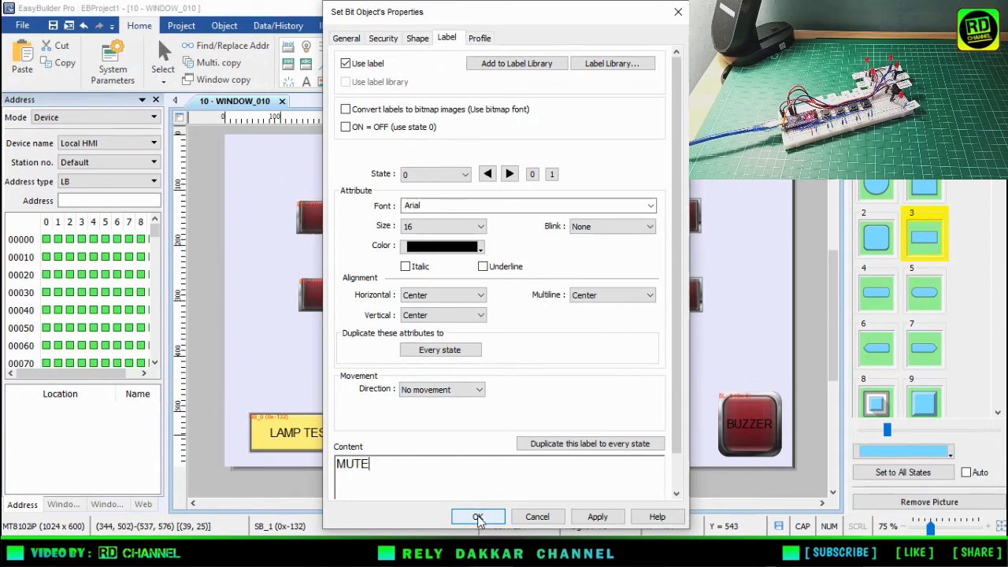
Step: Set the MUTE button's write address to 0x 135 and confirm the object
click(345, 38)
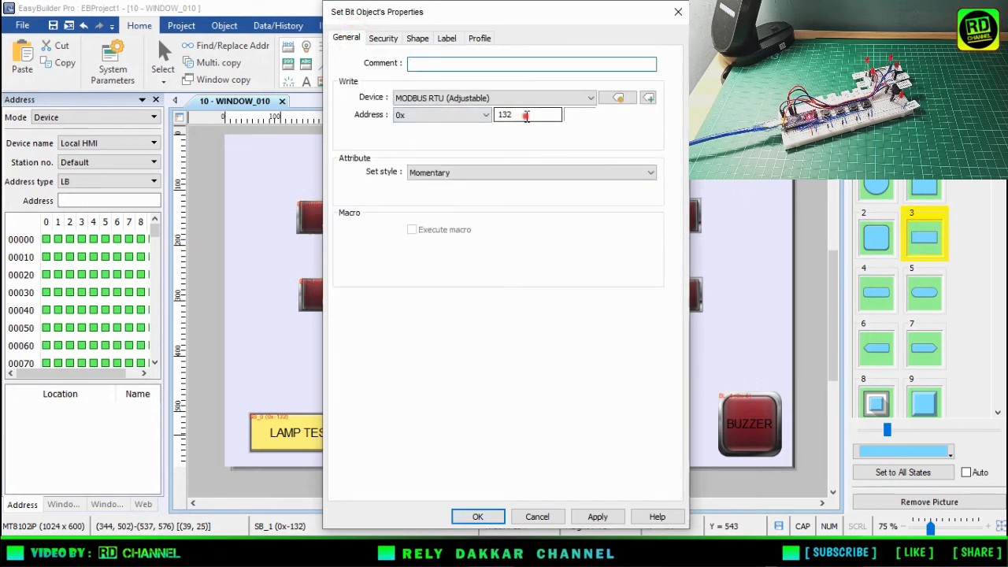
click(527, 116)
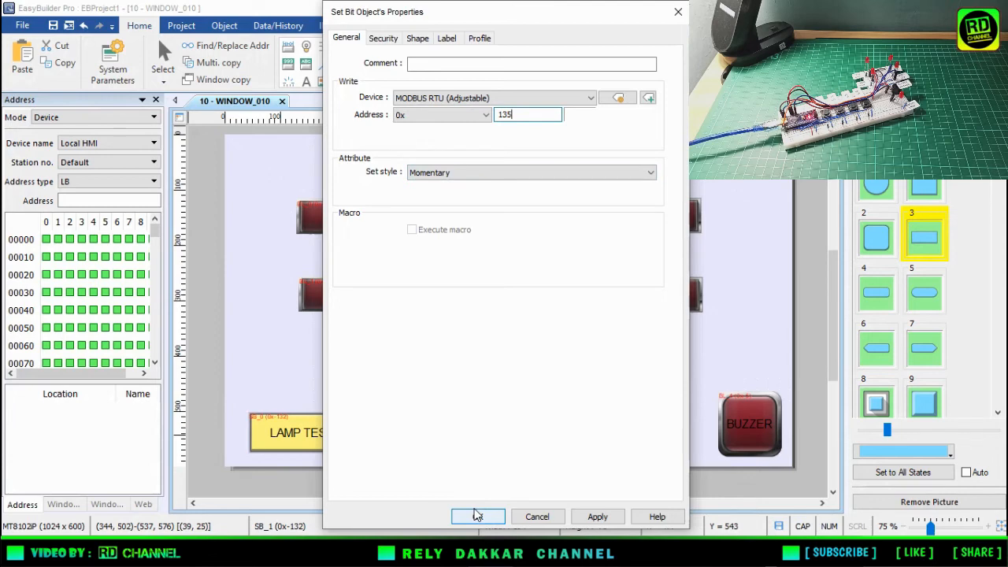
click(478, 517)
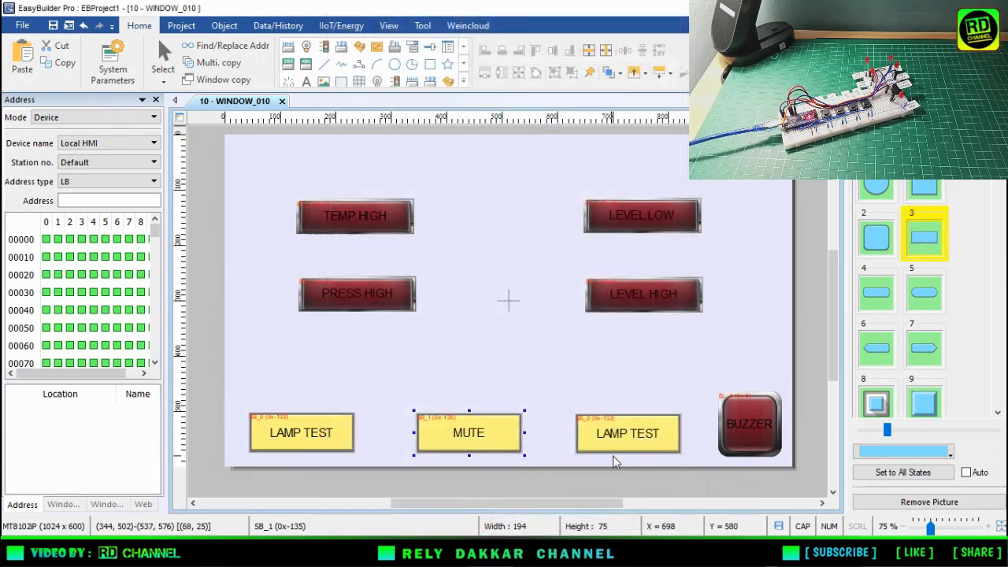
Step: Change the label of the LAMP TEST copy beside the BUZZER lamp to ACK and duplicate the label to every state
click(617, 441)
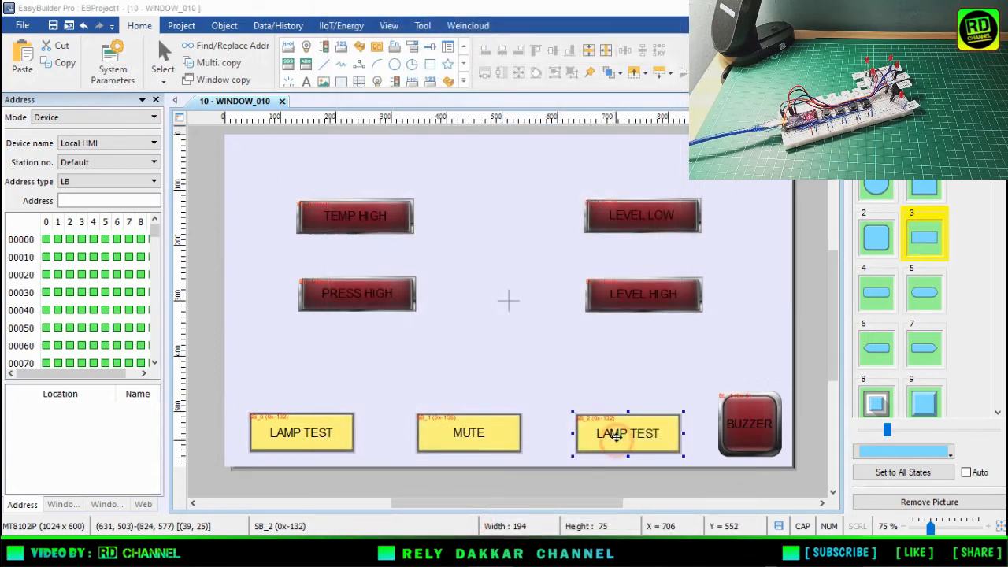
double_click(617, 441)
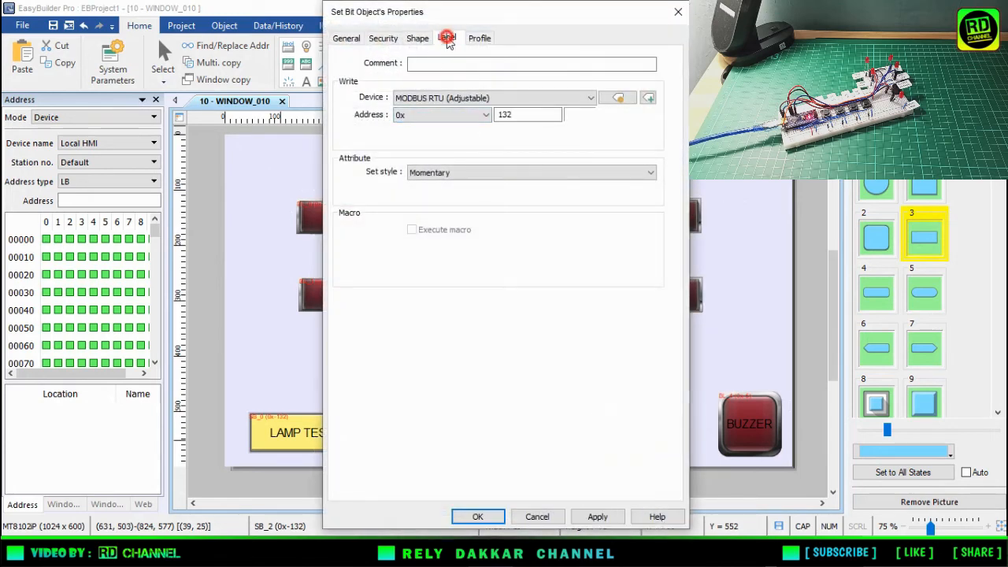
click(446, 38)
click(430, 464)
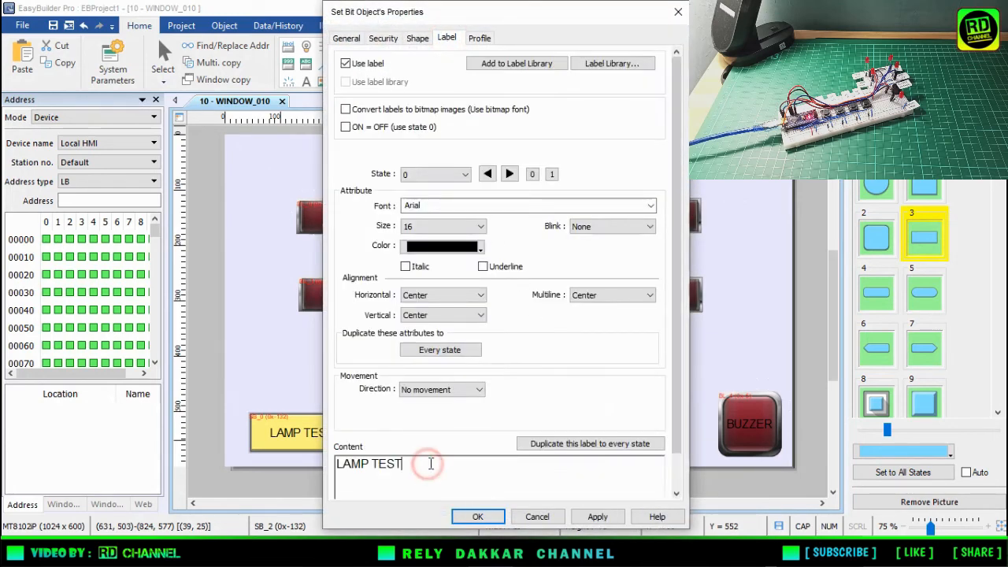
key(BackSpace)
key(BackSpace)
key(BackSpace)
key(BackSpace)
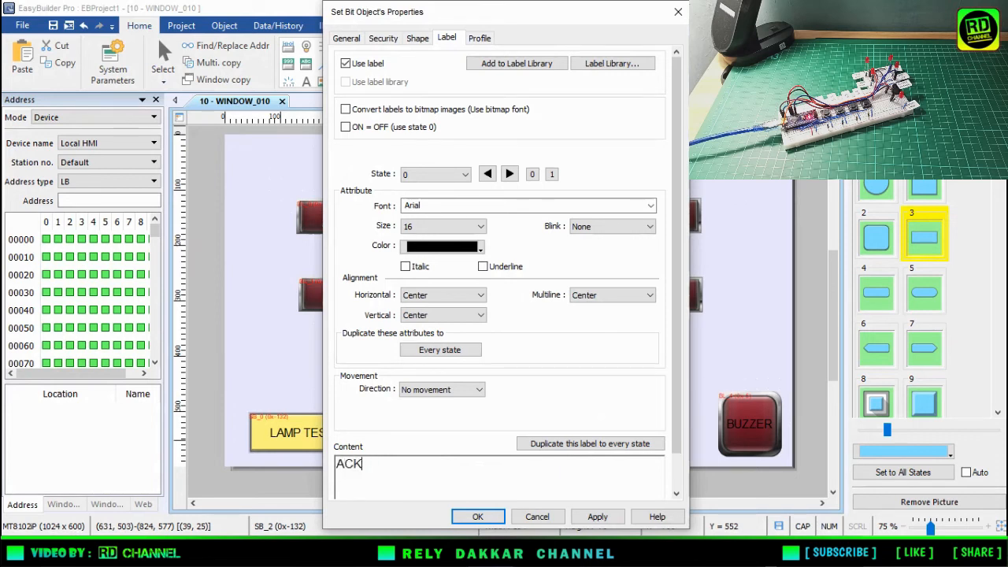
click(640, 444)
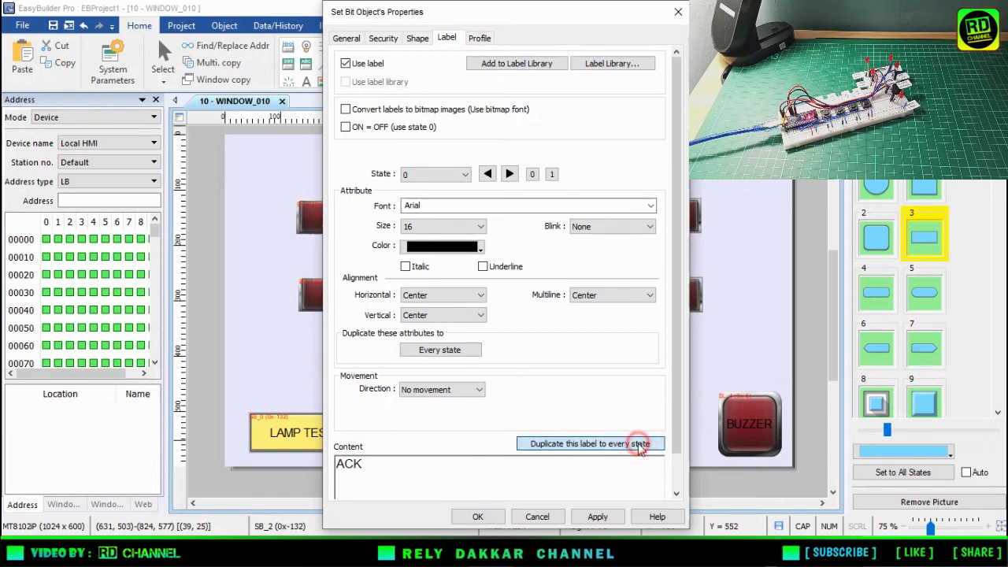
Step: Set the ACK button's write address to 0x 136 and confirm the object
click(348, 39)
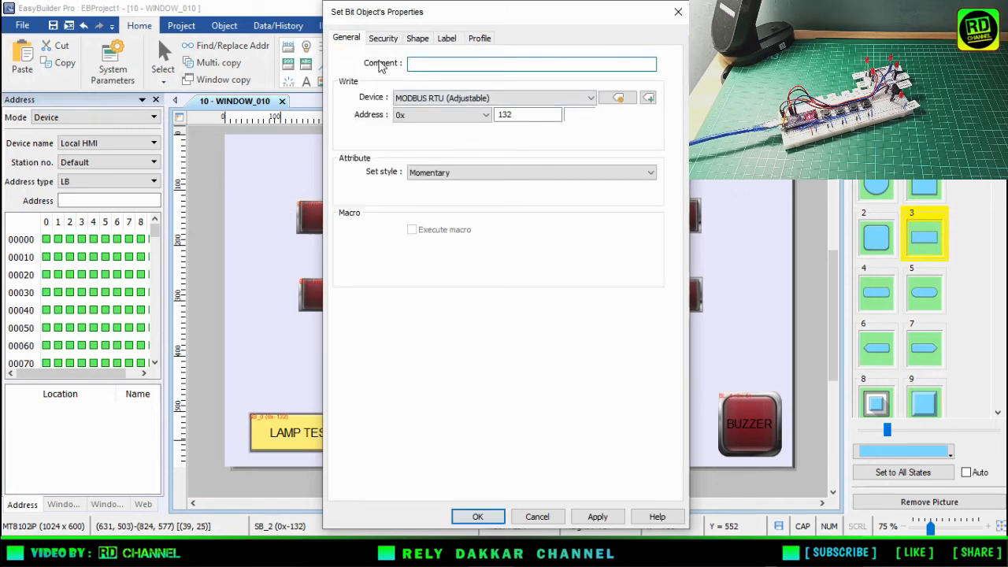
click(523, 116)
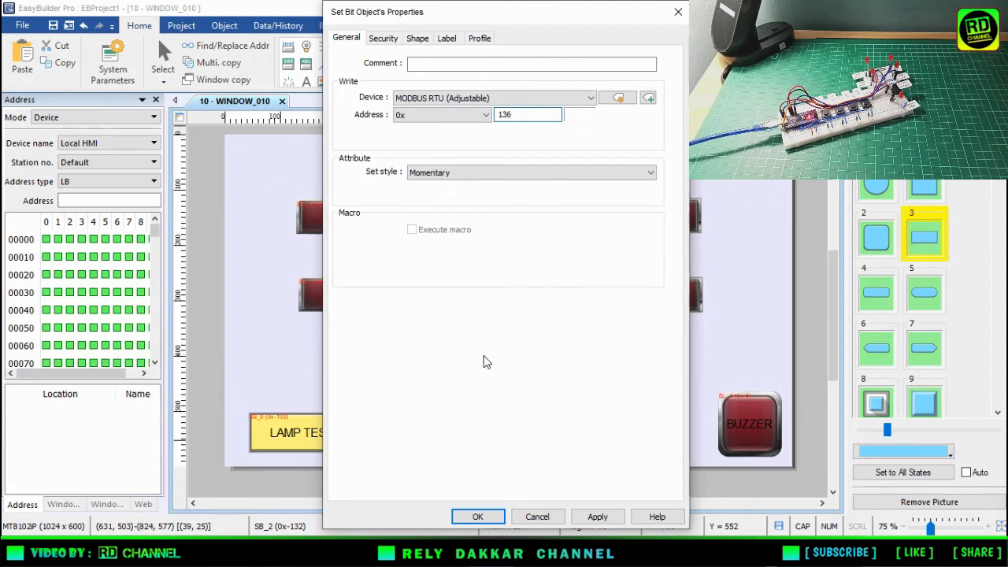
click(477, 515)
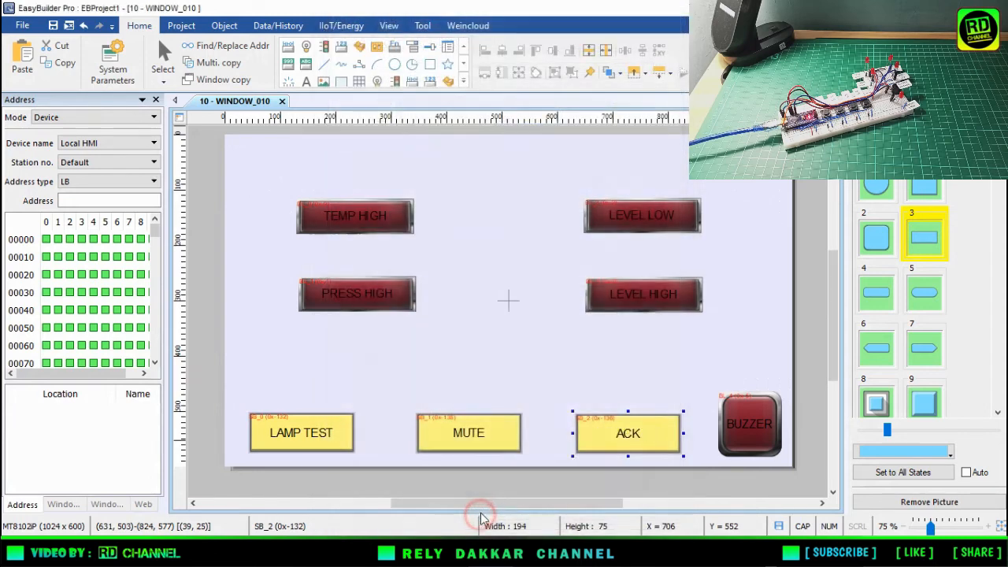
Step: Duplicate the MUTE button's label to every state and confirm the object
click(486, 448)
double_click(484, 446)
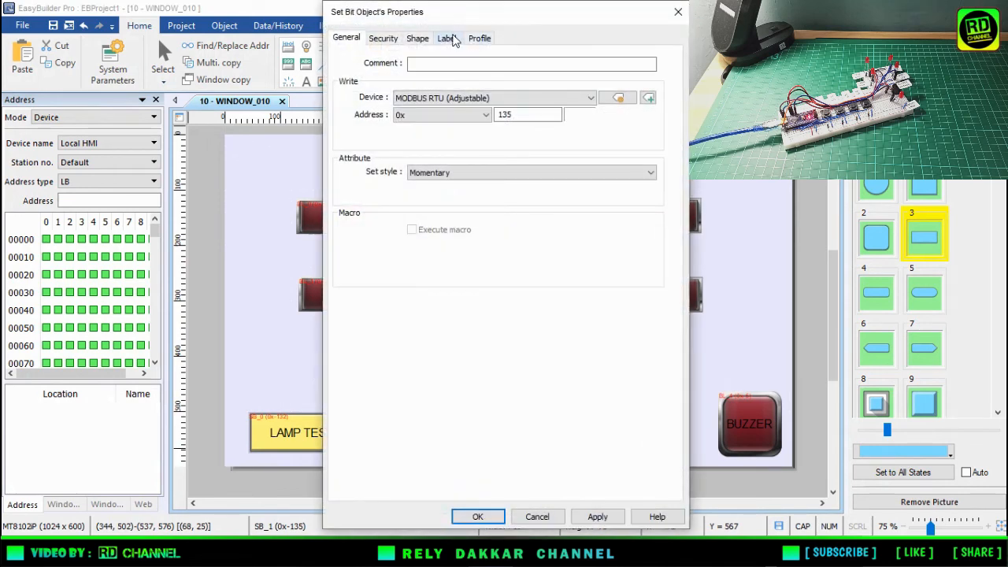
click(446, 38)
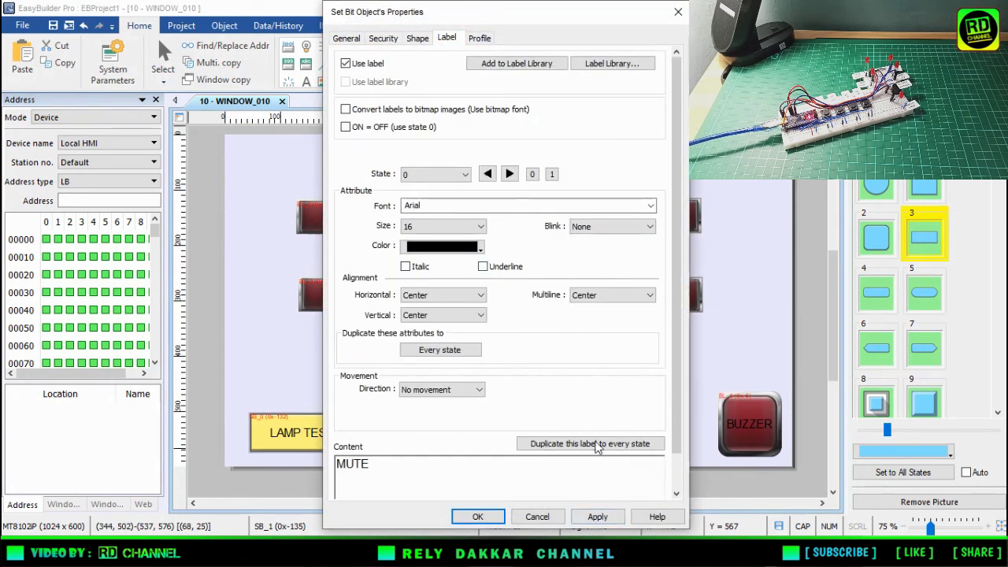
click(591, 445)
click(478, 517)
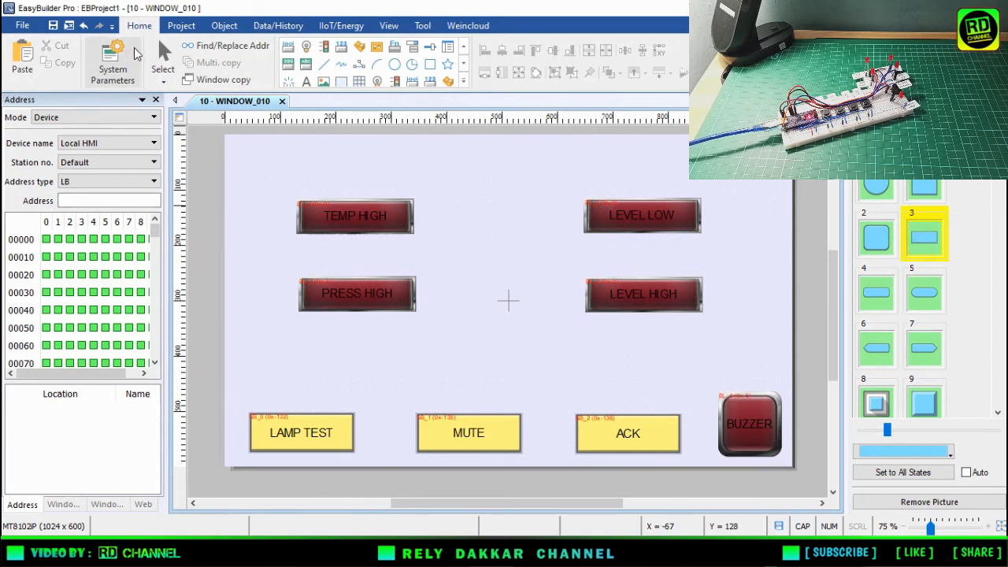
Step: Save the project as ANNUNCIATOR 1 in the WEINTEK OUTSEAL folder and compile it
click(188, 27)
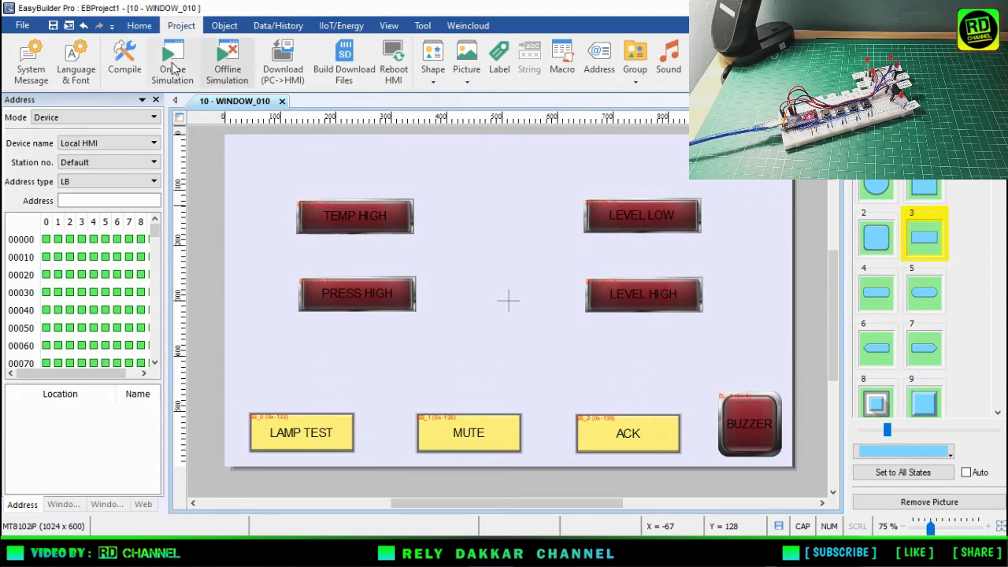
click(131, 69)
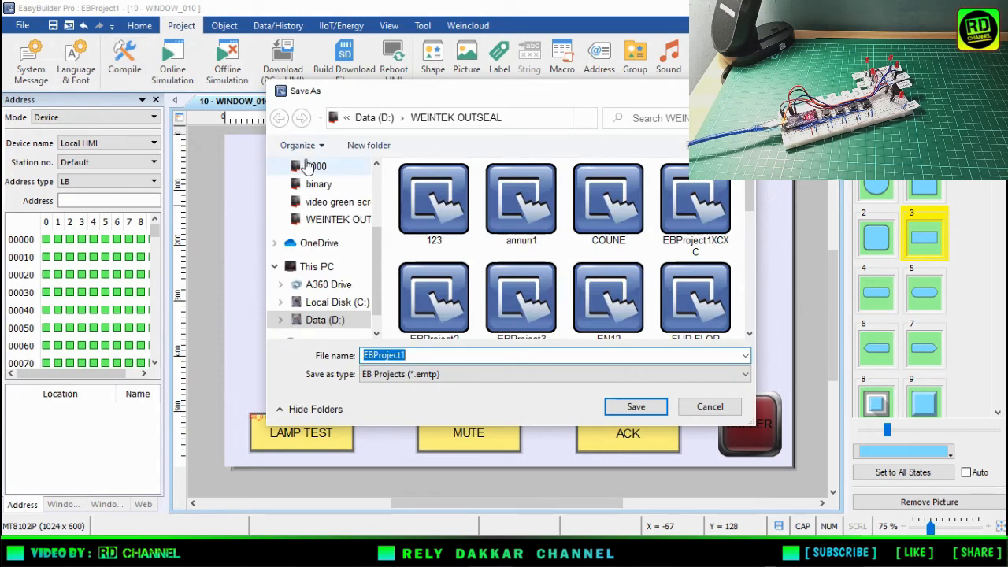
text(ANNUN)
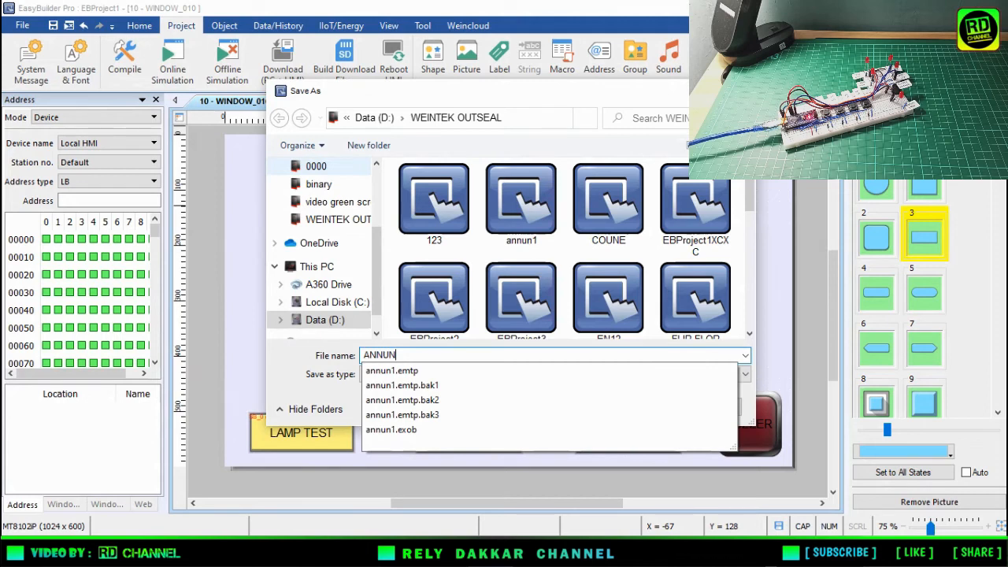
text(CIATOR 1)
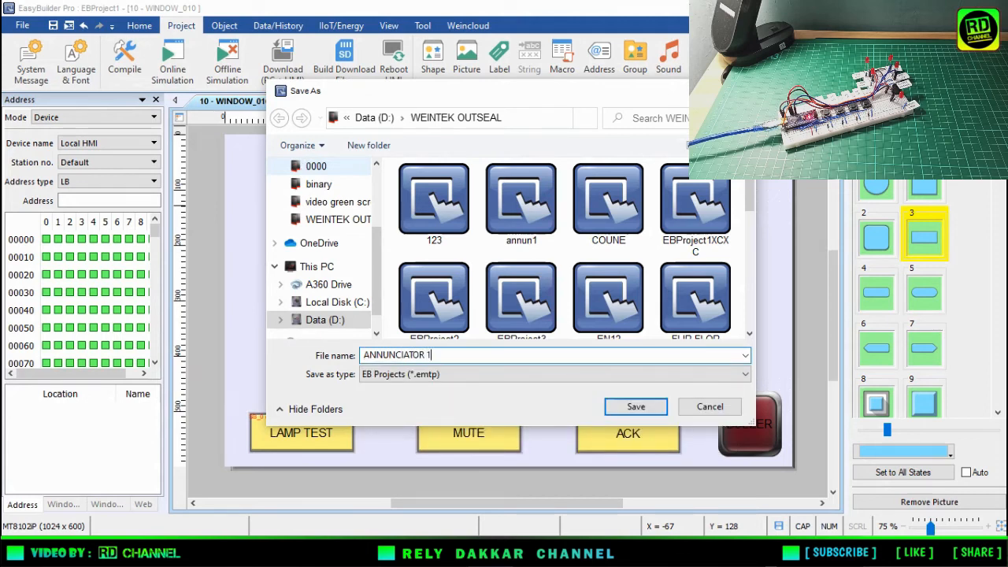
click(640, 403)
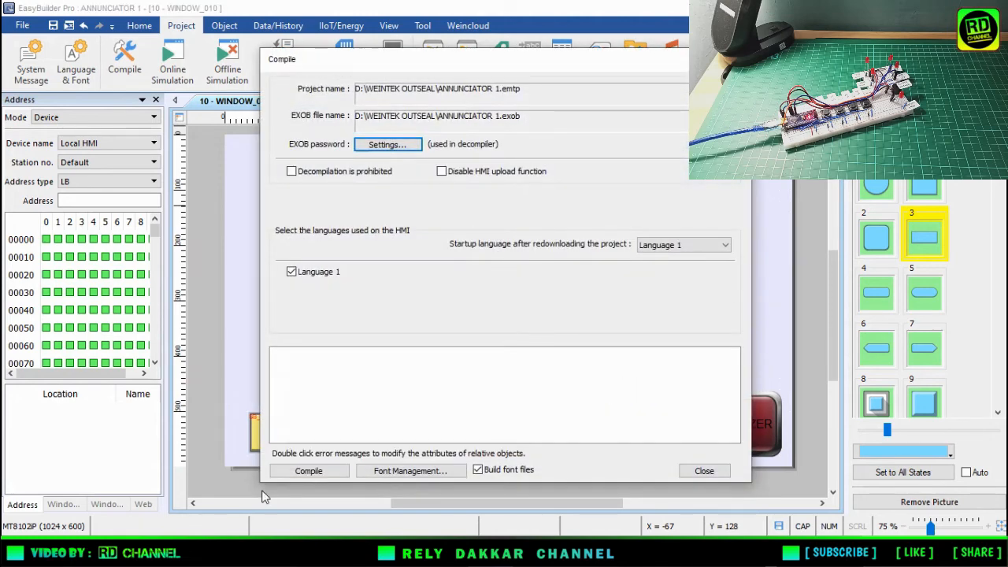
click(311, 471)
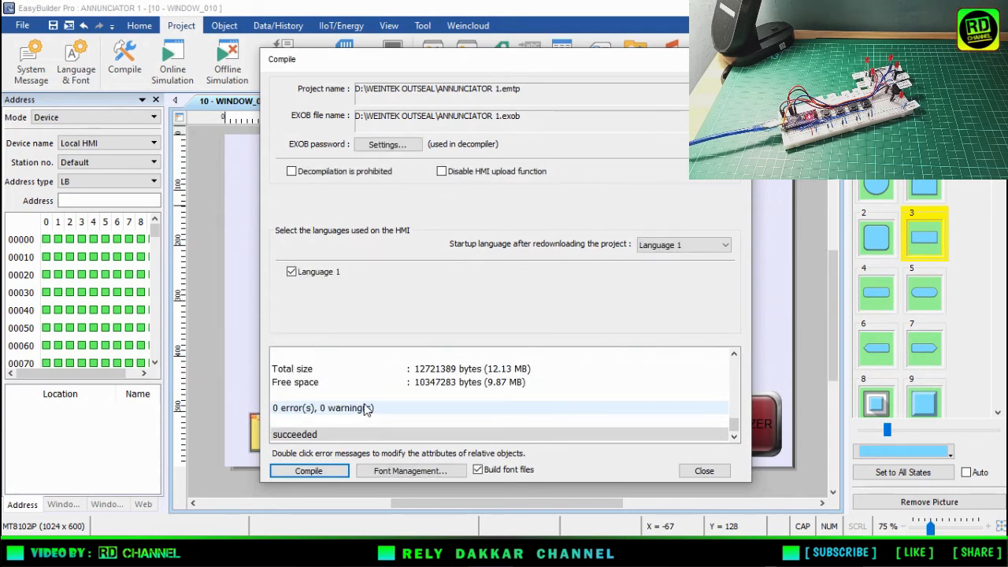
click(704, 471)
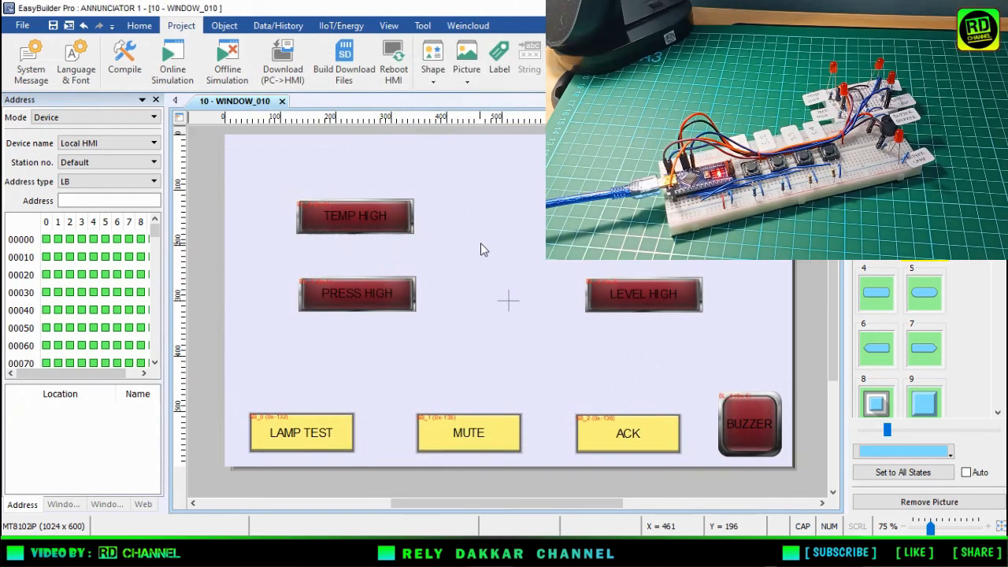
Step: Start the online simulation of the HMI project and move its window toward the upper-left of the screen
click(481, 243)
click(169, 63)
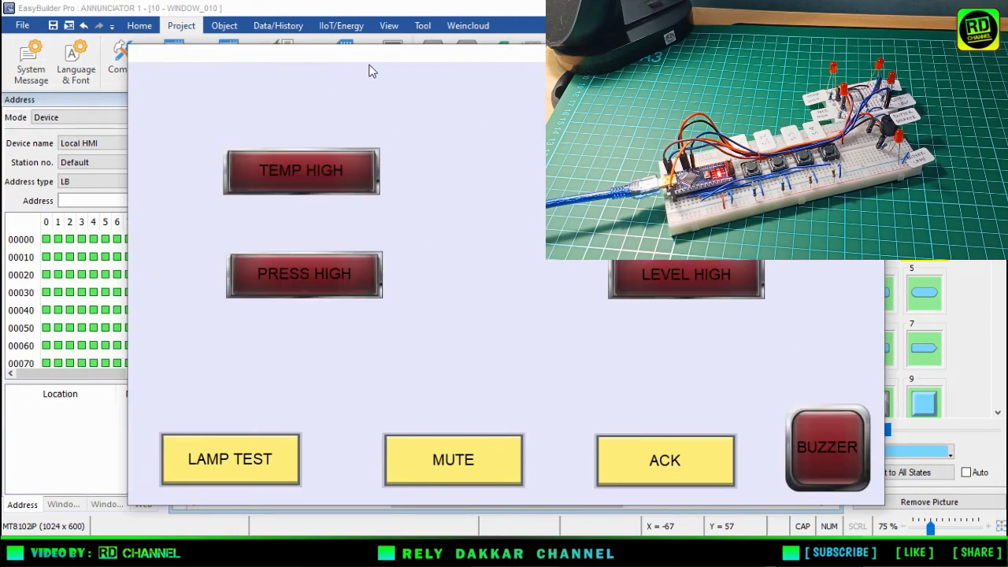
drag(400, 55, 252, 99)
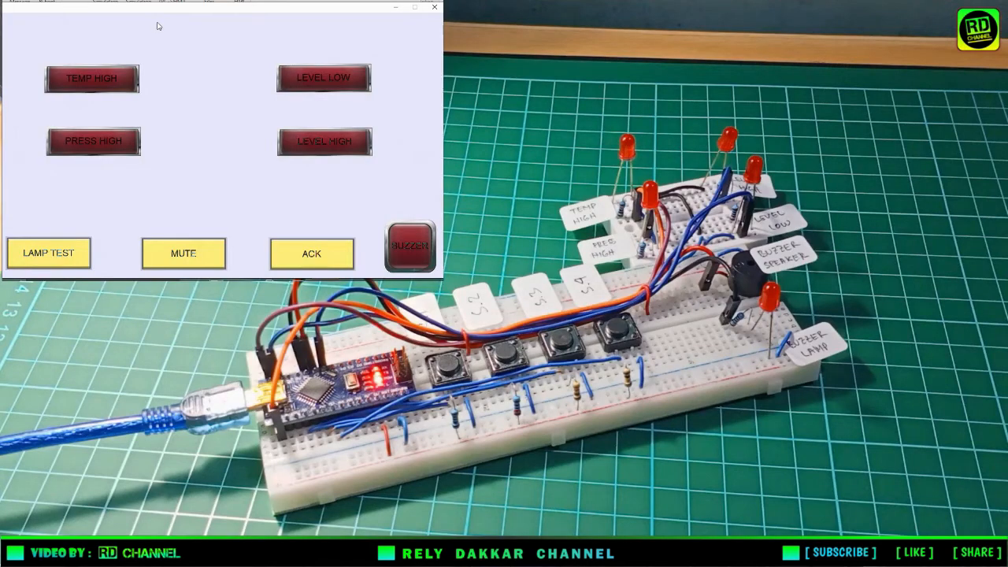